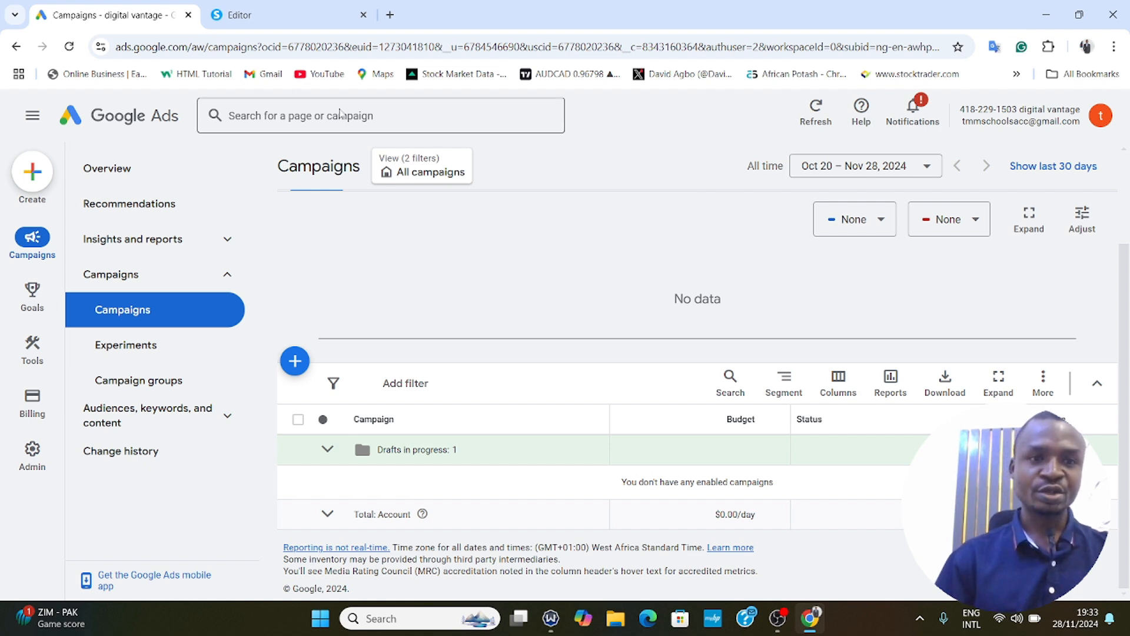
Open tagmanager.google.com in a new browser tab and start creating a new account.
click(389, 16)
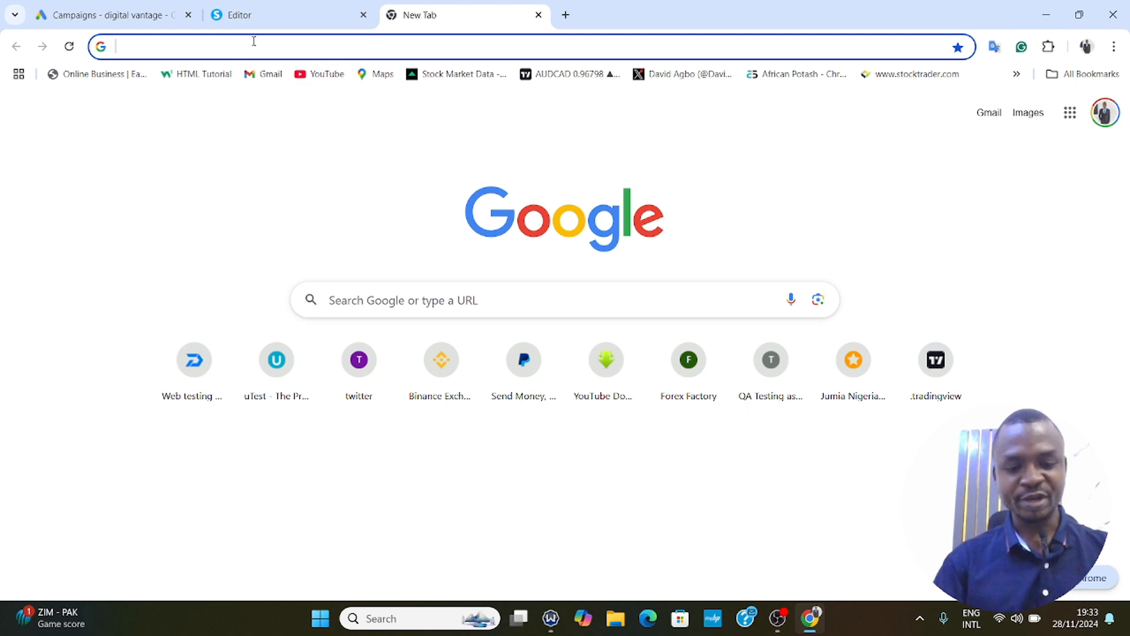
text(tag)
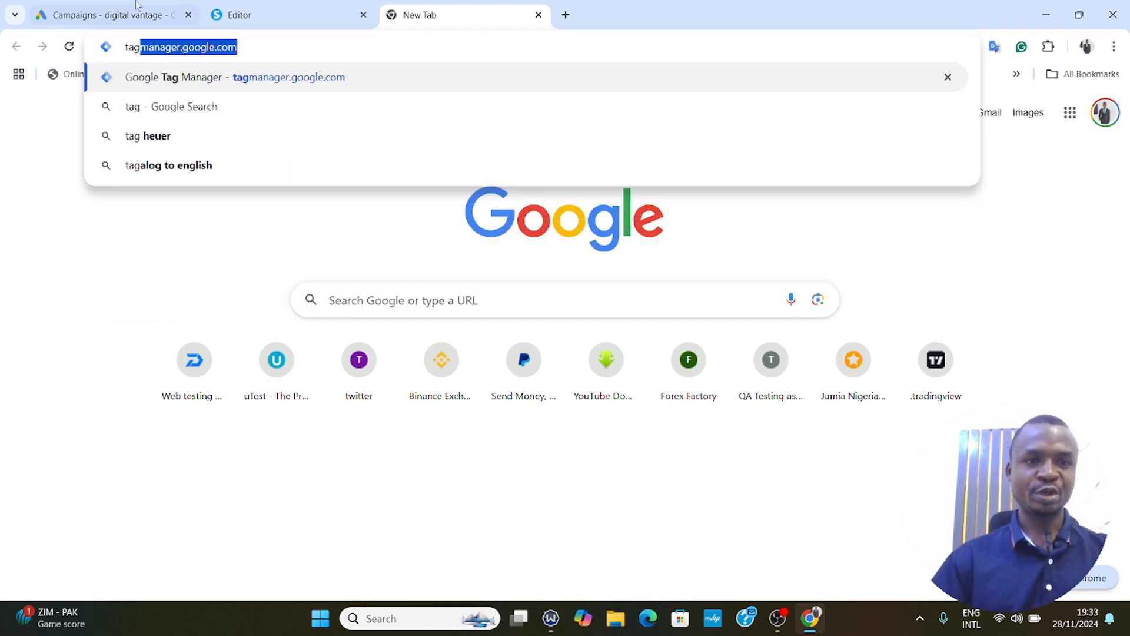
click(250, 86)
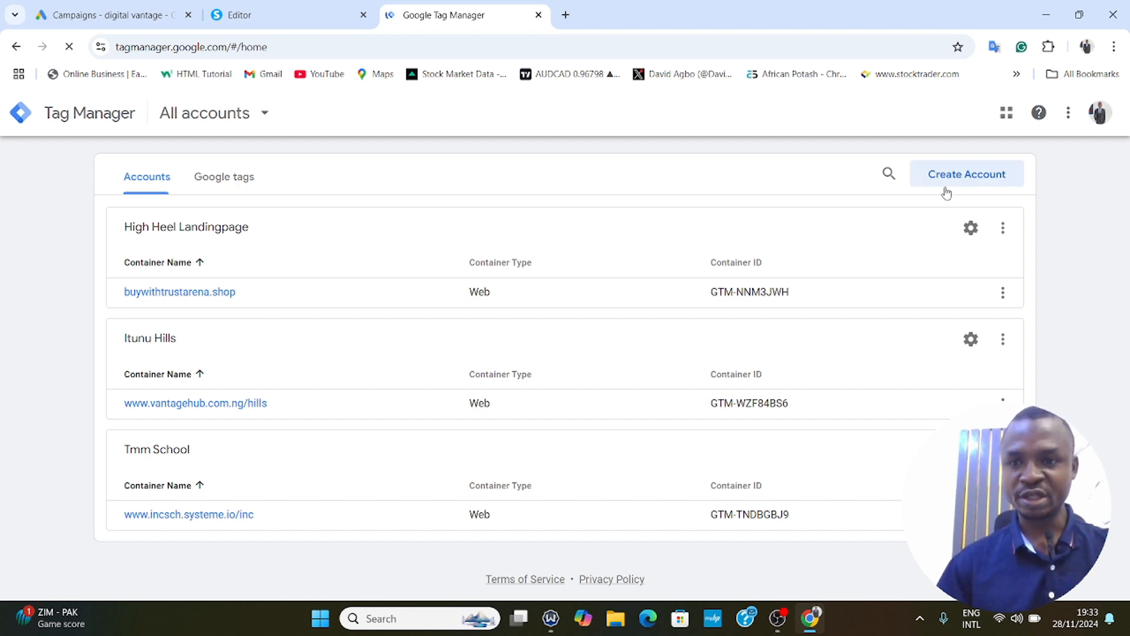
click(986, 184)
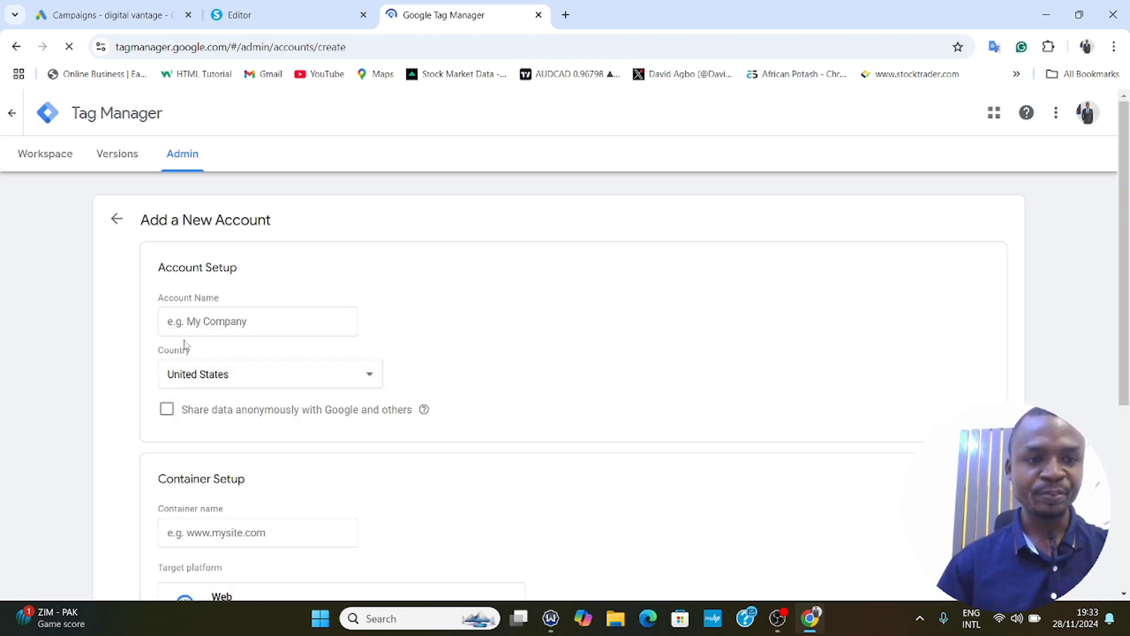
Set the account name of the new Tag Manager account to "Tmm School".
click(224, 323)
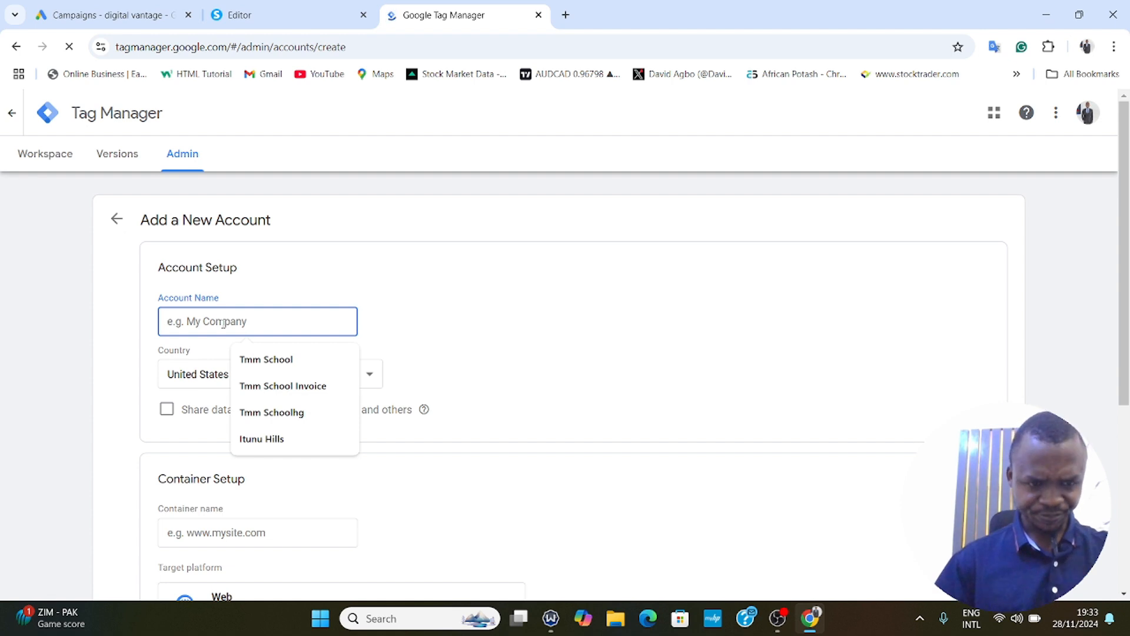
scroll(224, 323, down, 1)
click(205, 246)
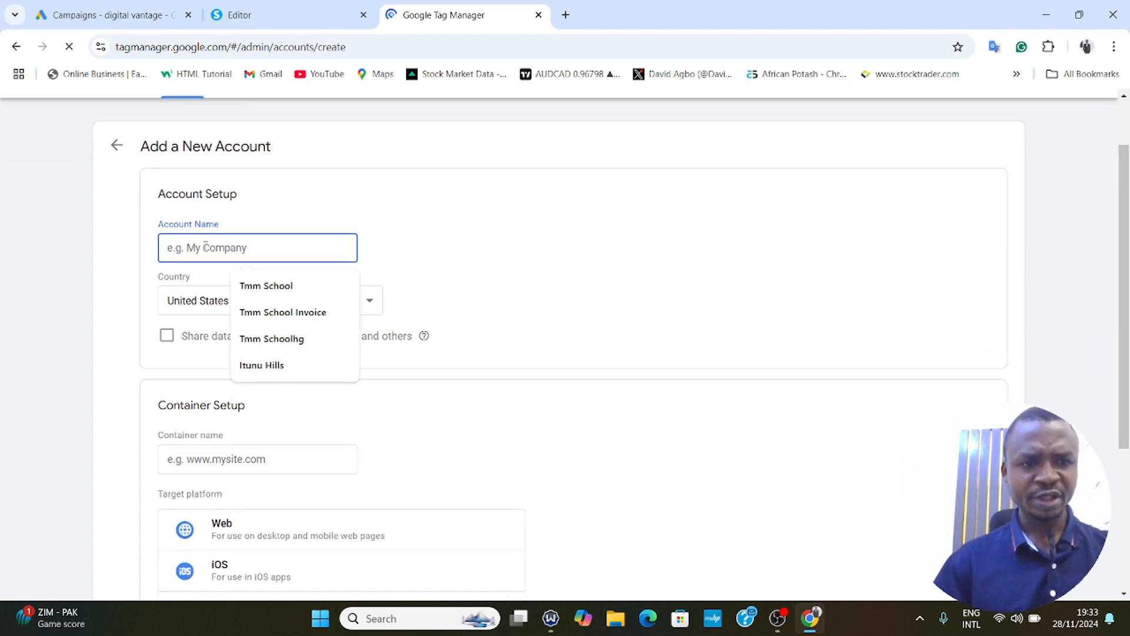
click(256, 287)
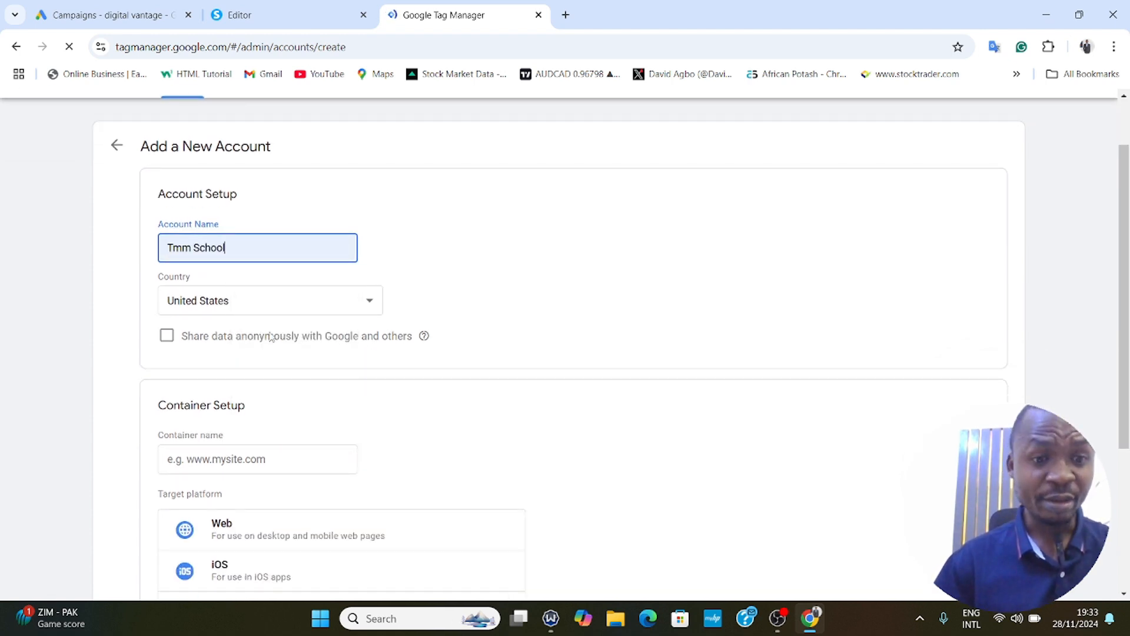
Set the new account's country to Nigeria.
click(263, 309)
scroll(254, 253, down, 1)
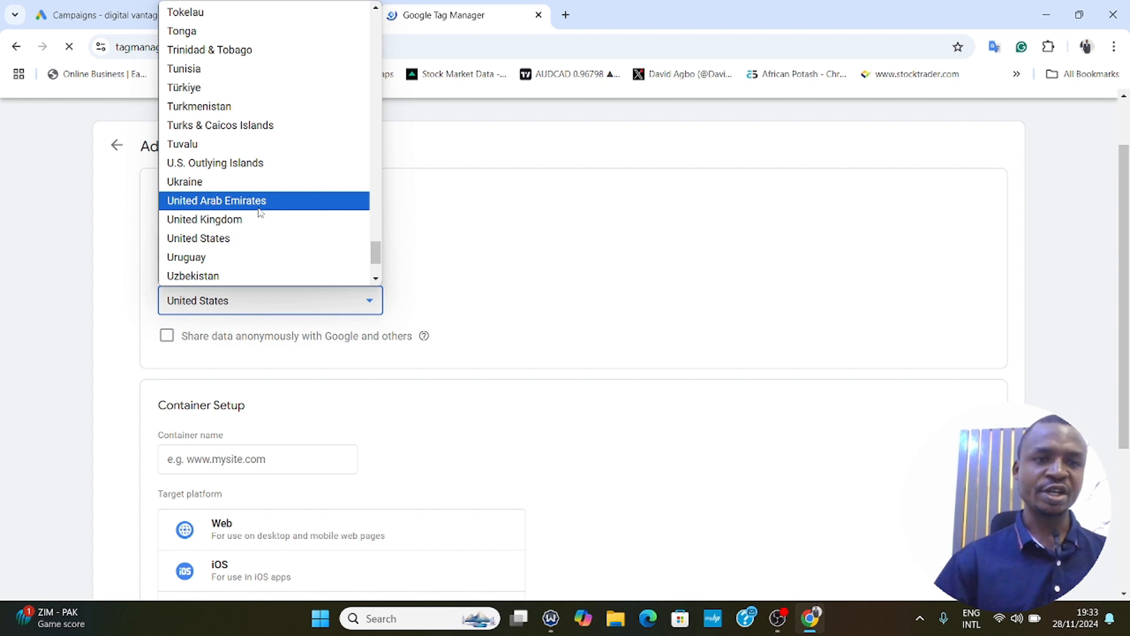
scroll(259, 212, up, 15)
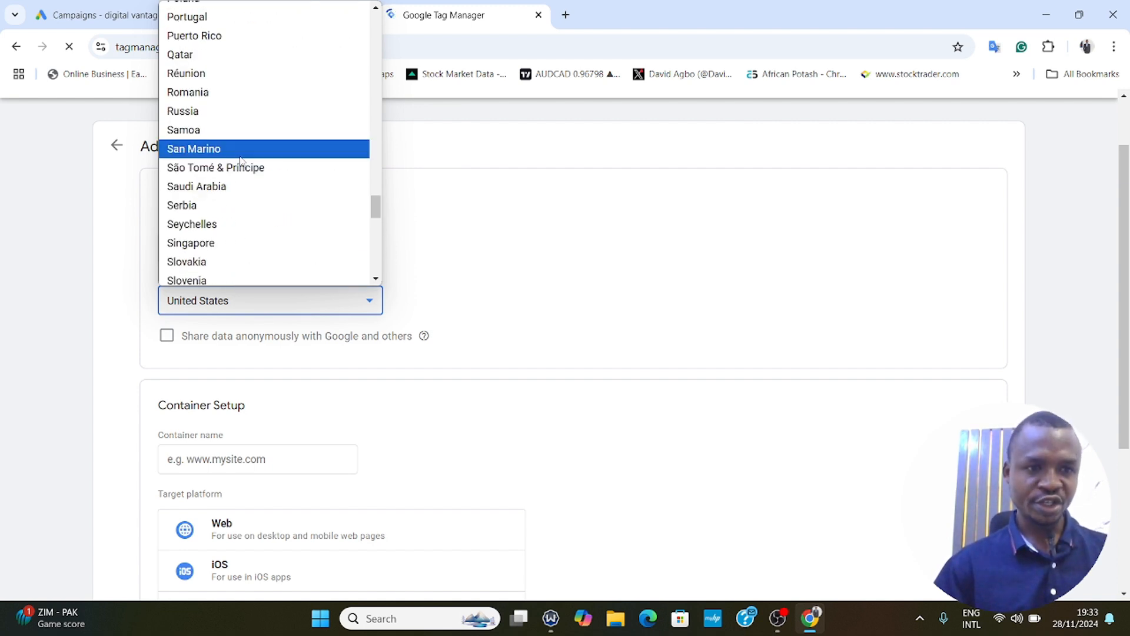
scroll(238, 158, up, 12)
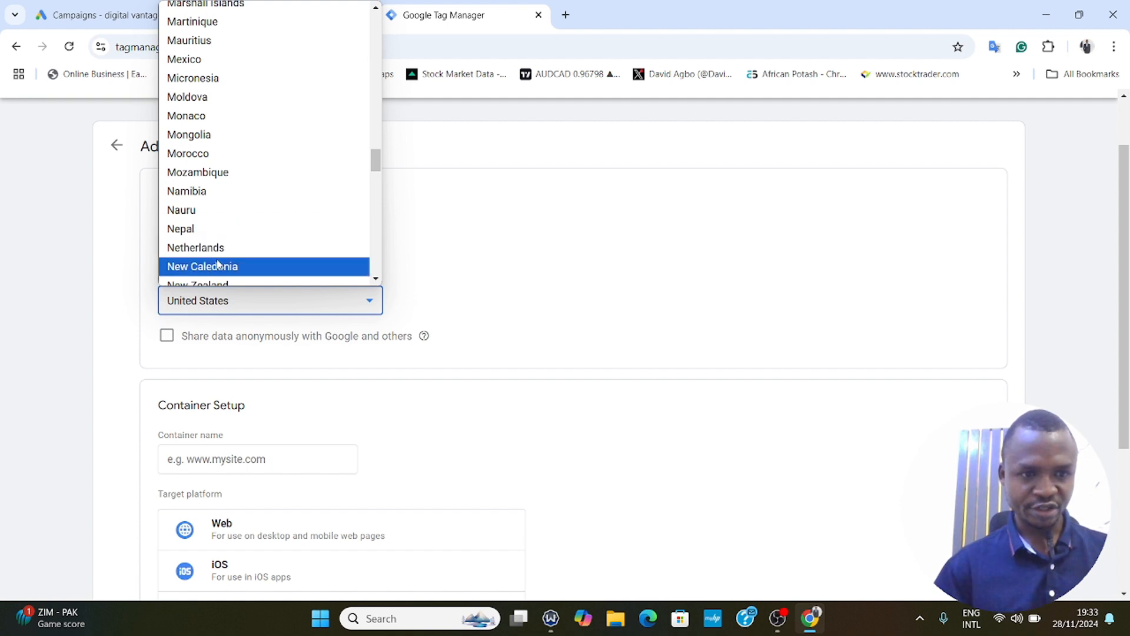
scroll(219, 259, down, 5)
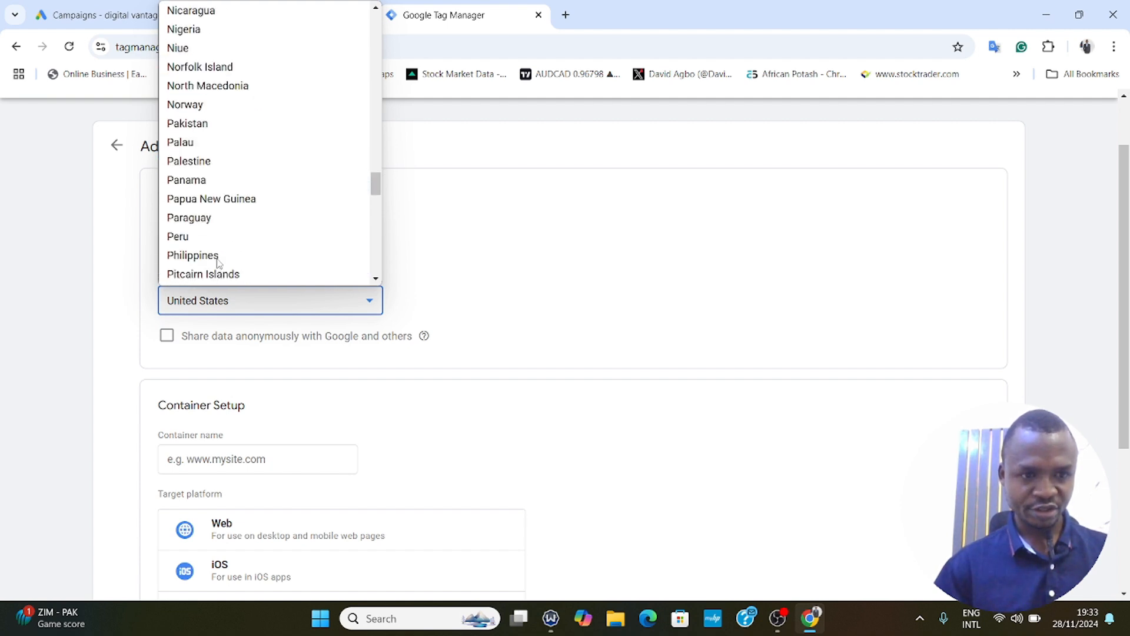
click(236, 29)
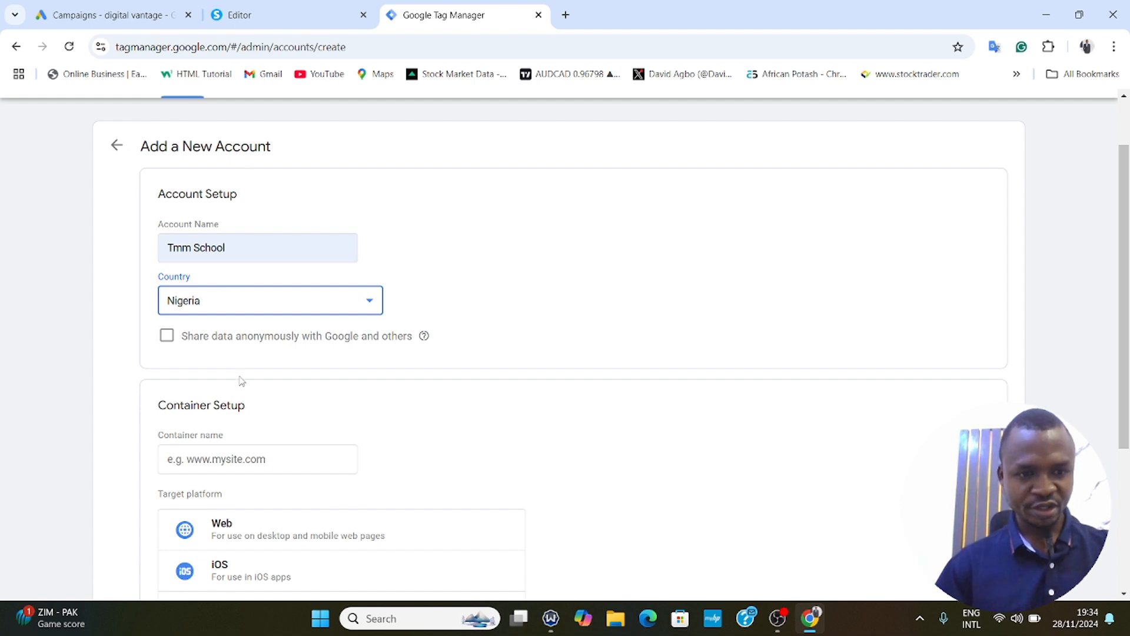
Switch to systeme.io, exit the page editor and copy the Itunu Hills funnel step's URL.
scroll(244, 386, down, 1)
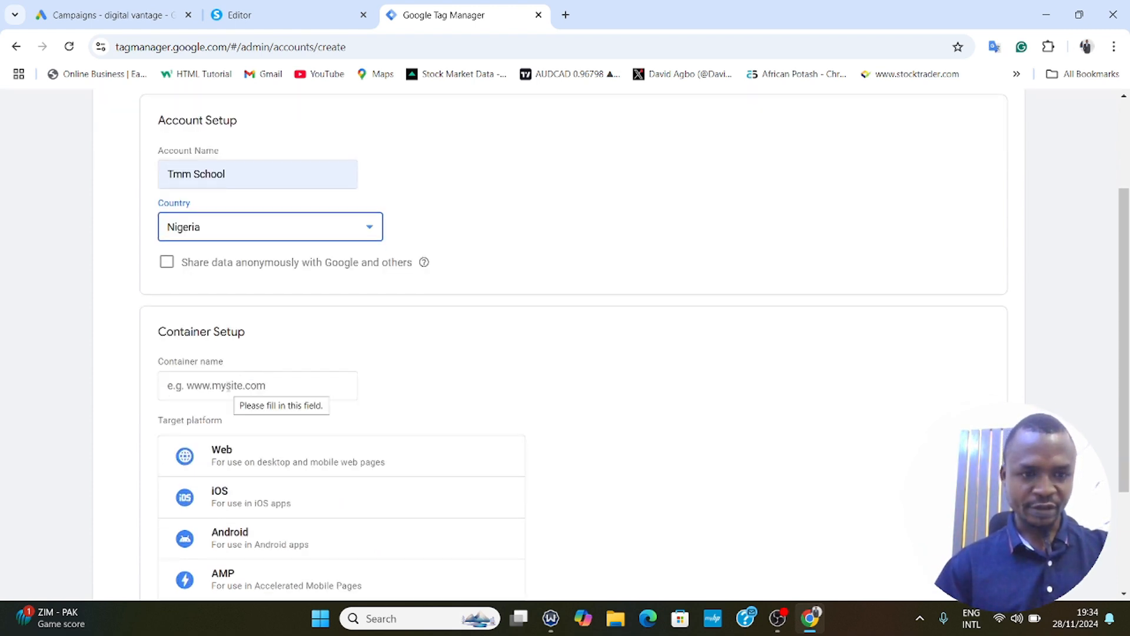
click(265, 15)
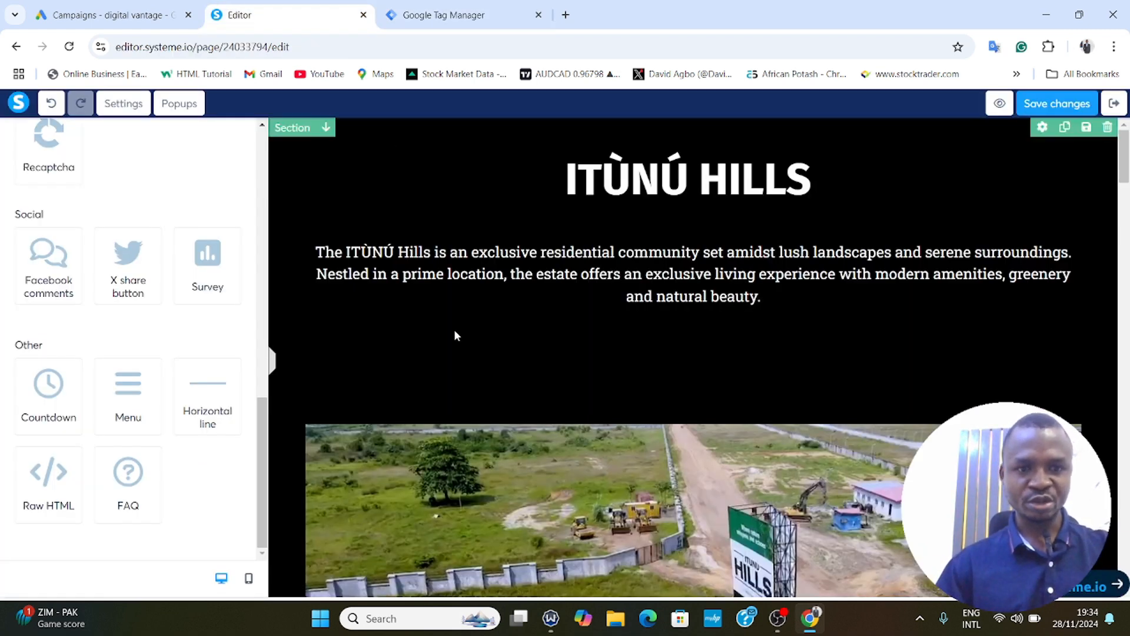
click(1113, 109)
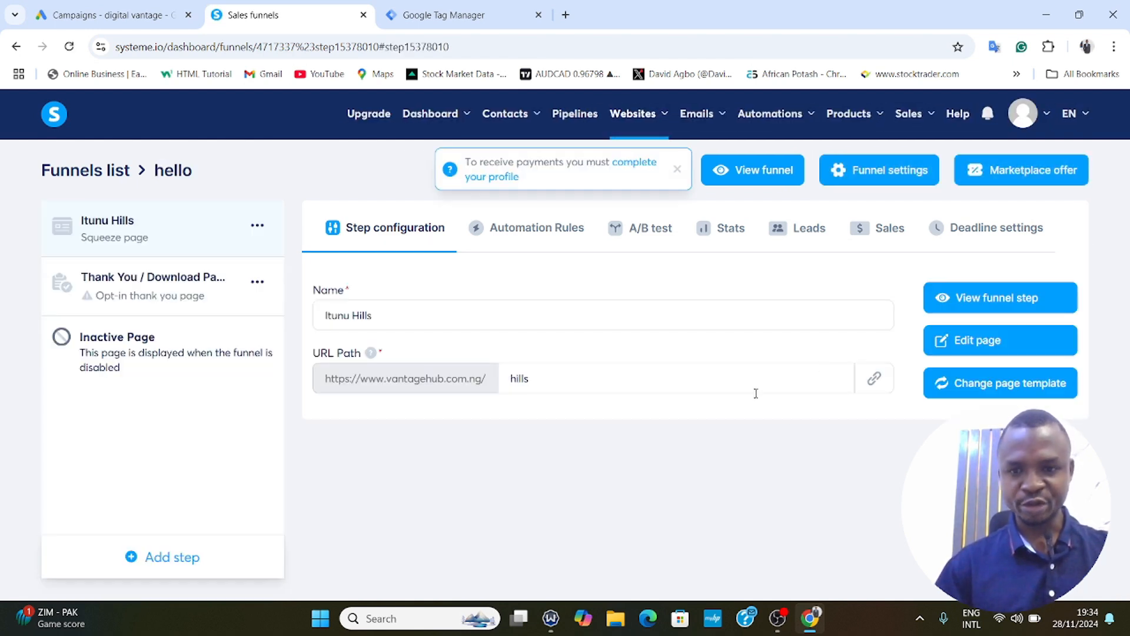
click(875, 379)
click(411, 6)
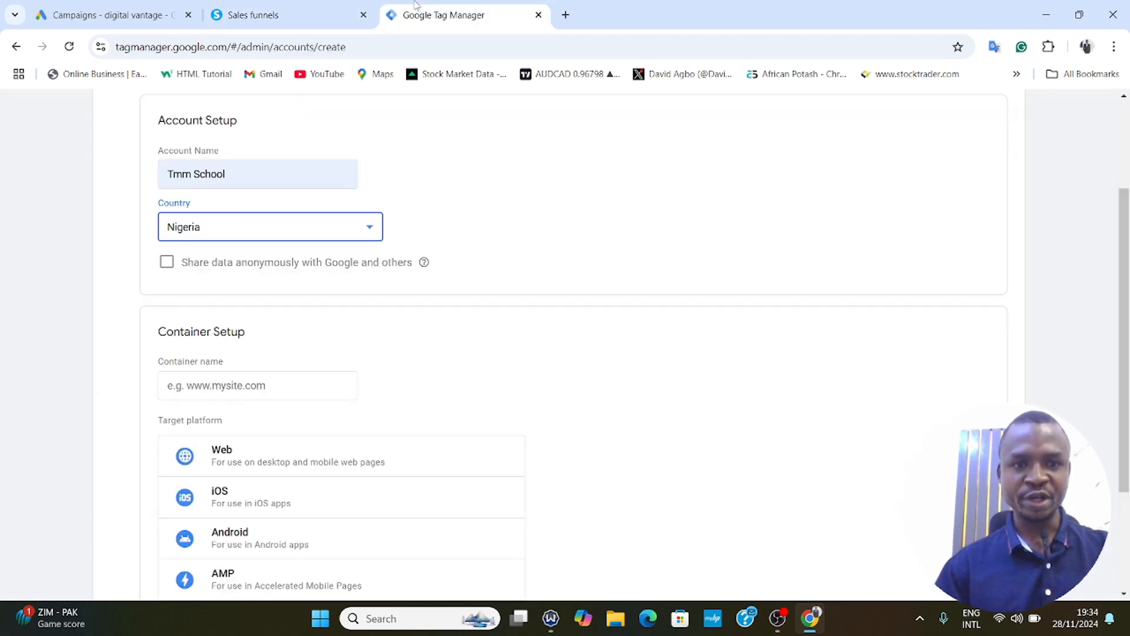
click(209, 383)
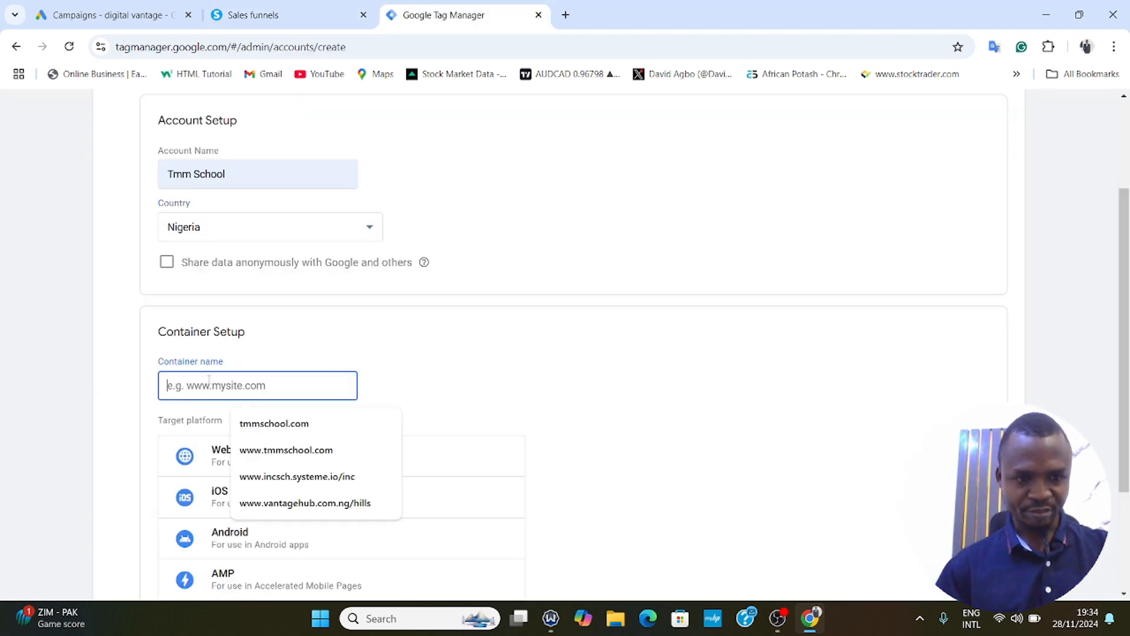
right_click(209, 384)
click(246, 215)
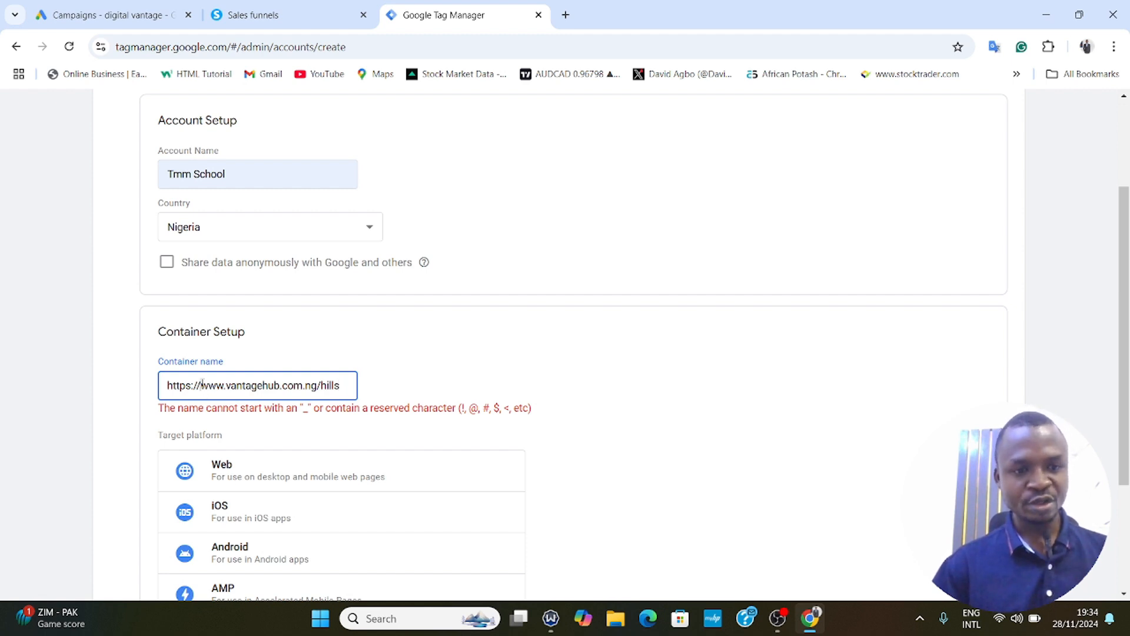
click(202, 385)
key(BackSpace)
key(BackSpace)
key(BackSpace)
key(BackSpace)
key(BackSpace)
key(BackSpace)
key(BackSpace)
key(BackSpace)
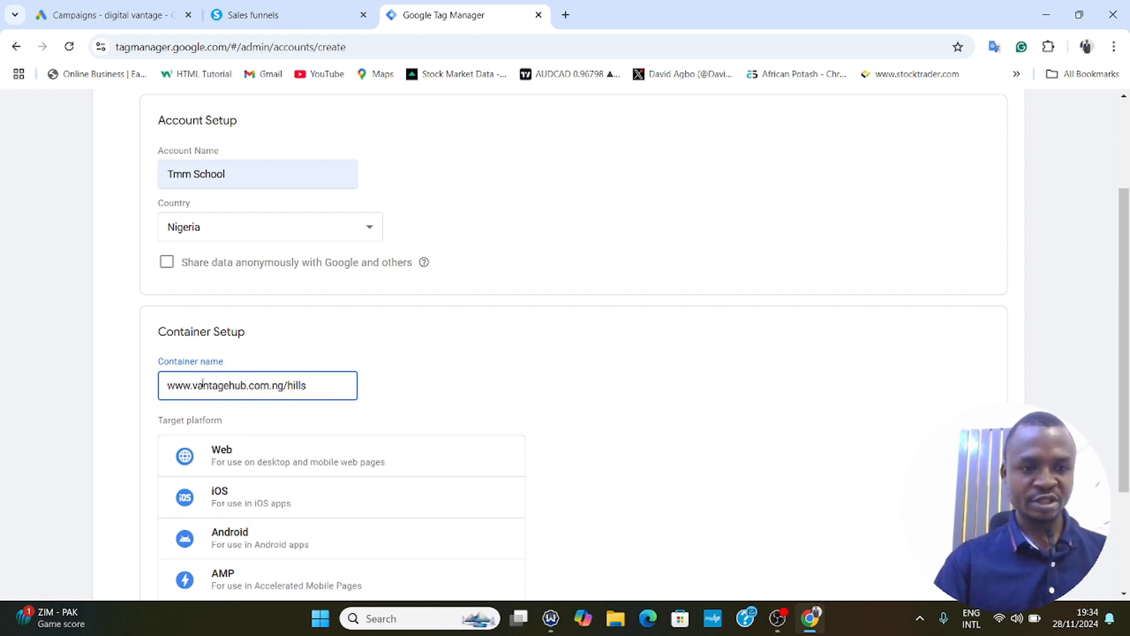
Choose Web as the container's target platform and submit the new account for creation.
scroll(221, 414, down, 3)
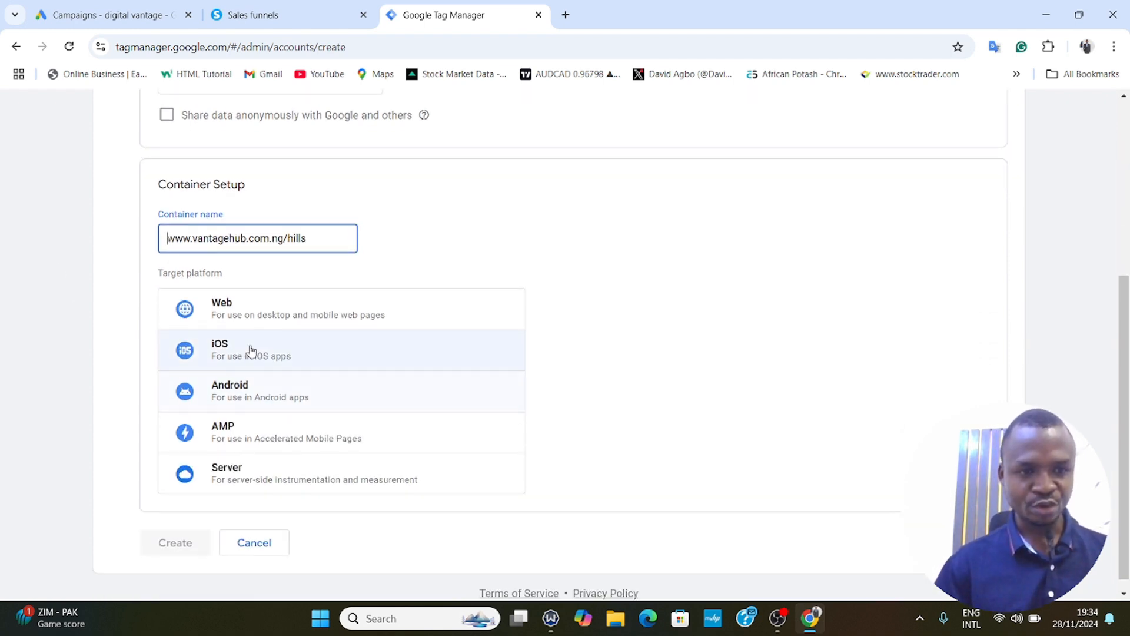
click(259, 307)
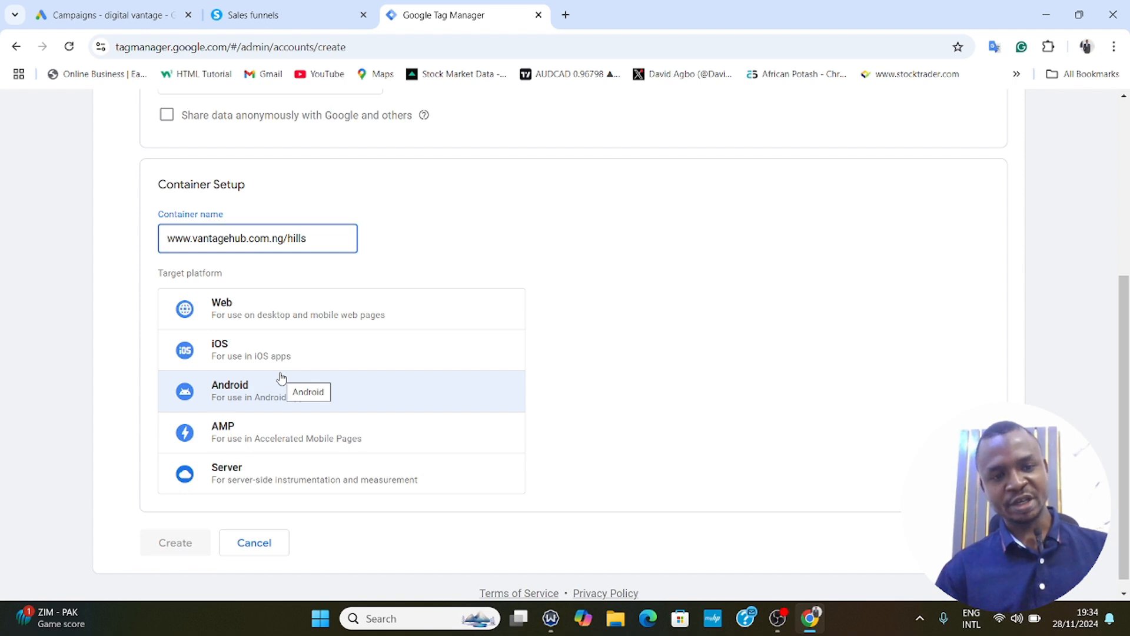
click(273, 366)
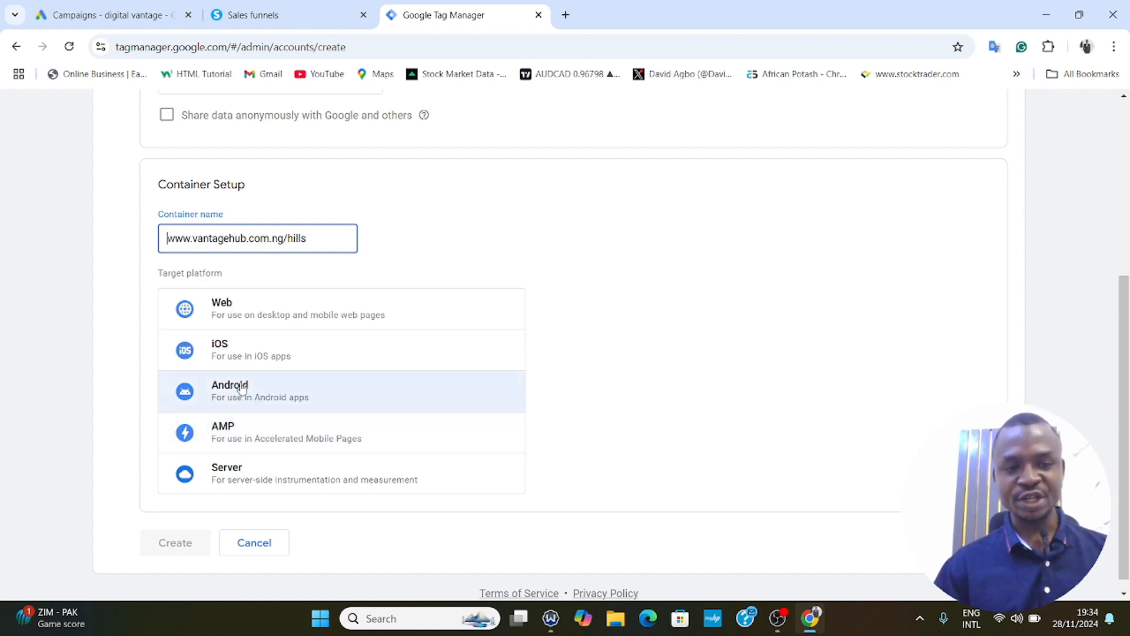
click(257, 318)
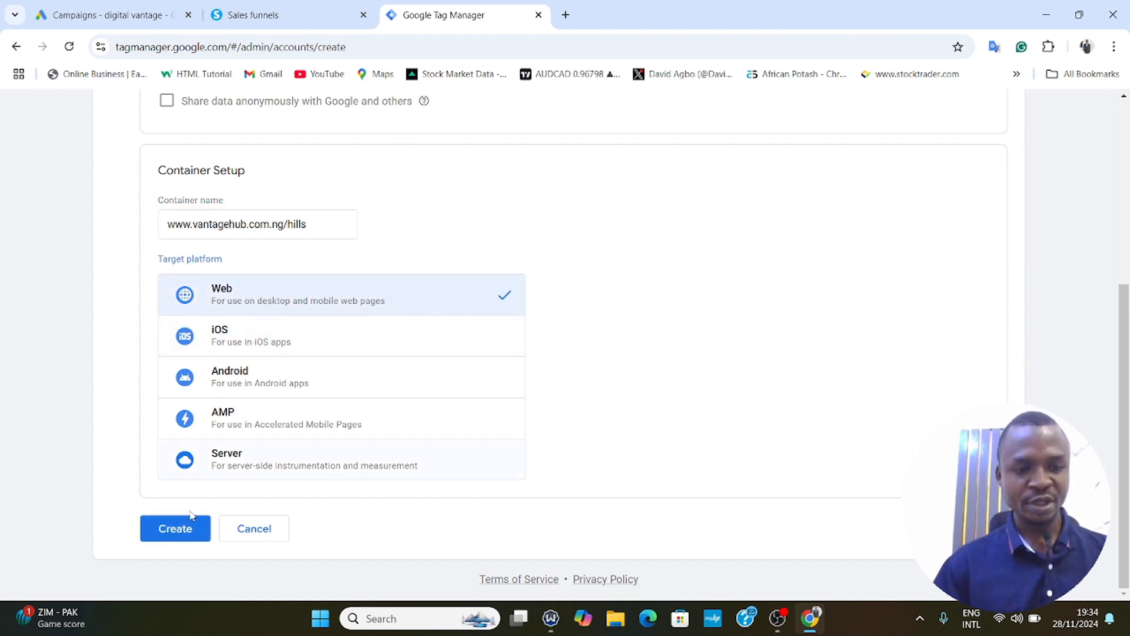
click(179, 528)
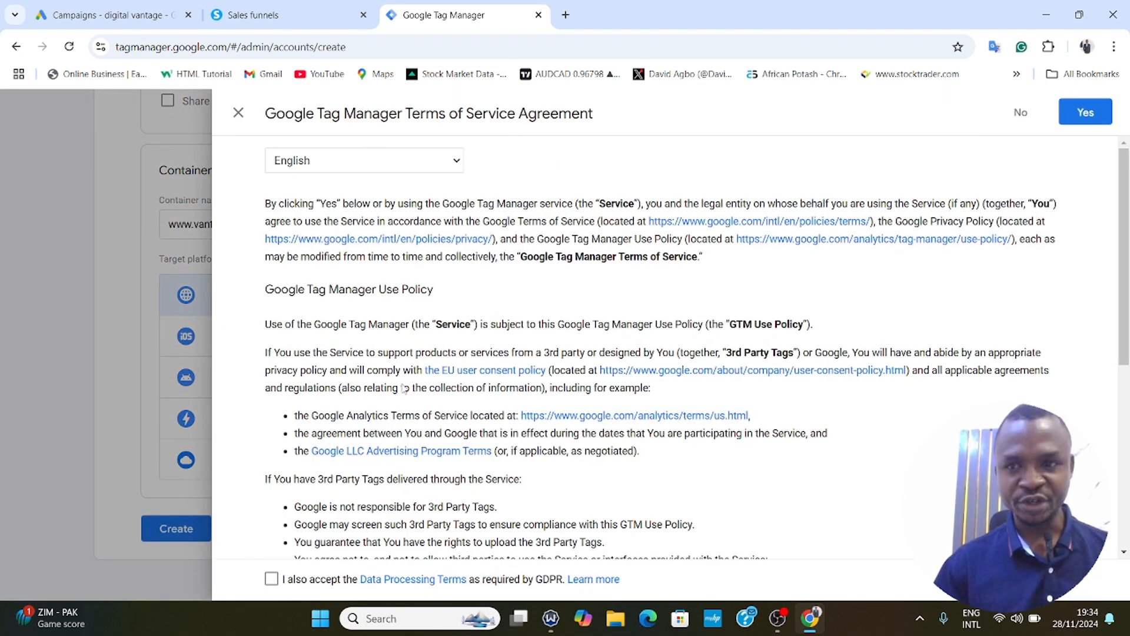
Accept the Google Tag Manager Terms of Service Agreement, including the GDPR Data Processing Terms.
scroll(305, 401, down, 1)
scroll(306, 400, down, 5)
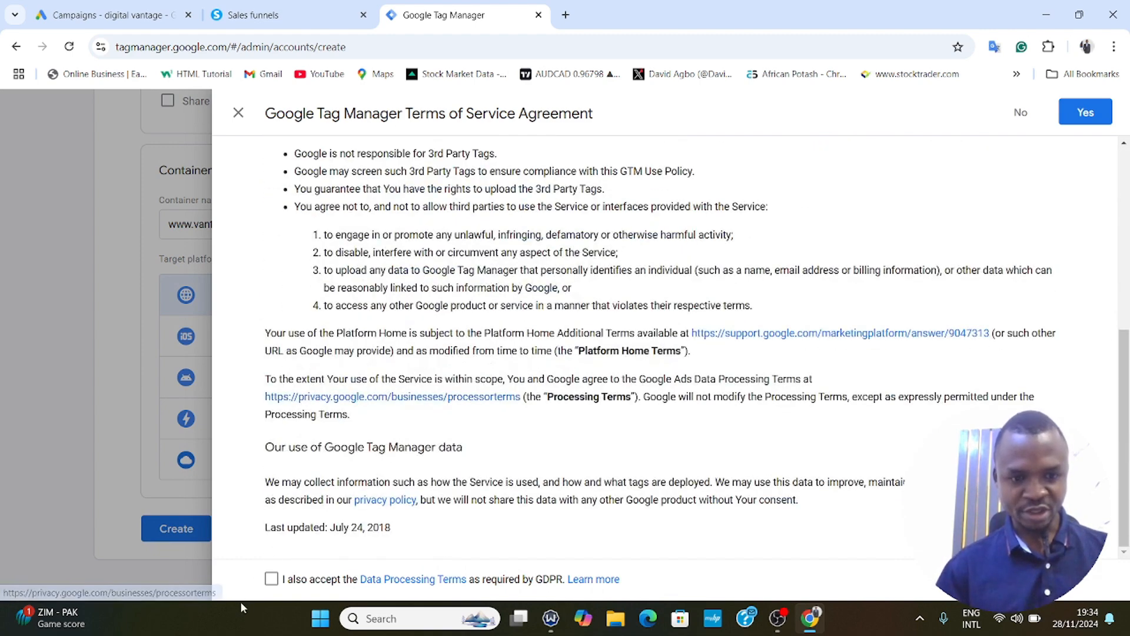
click(269, 581)
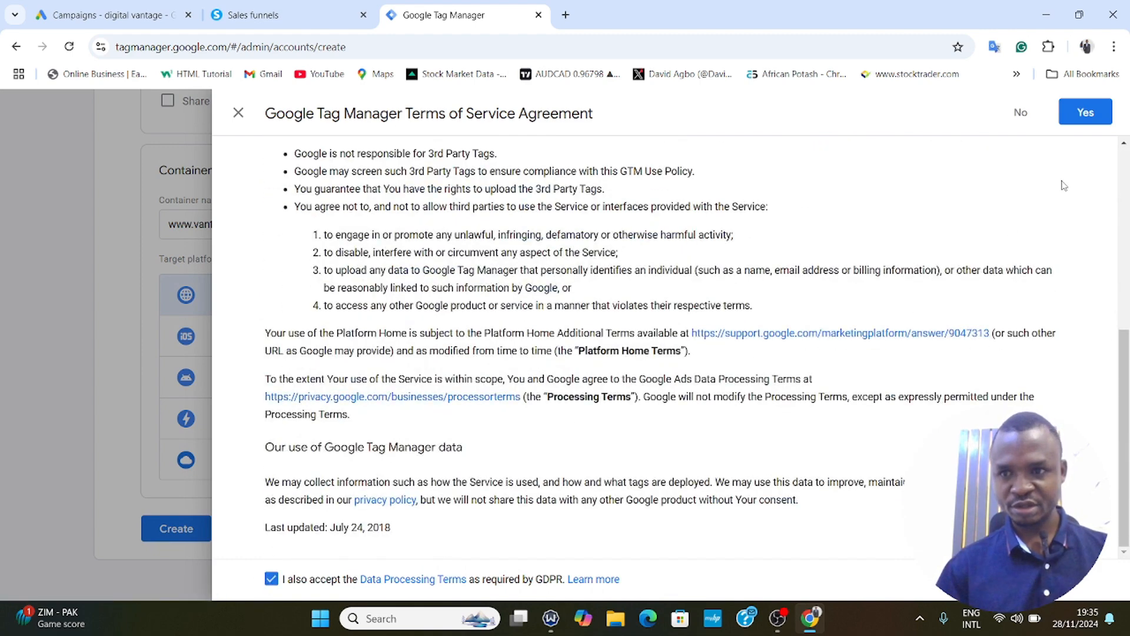
click(1085, 113)
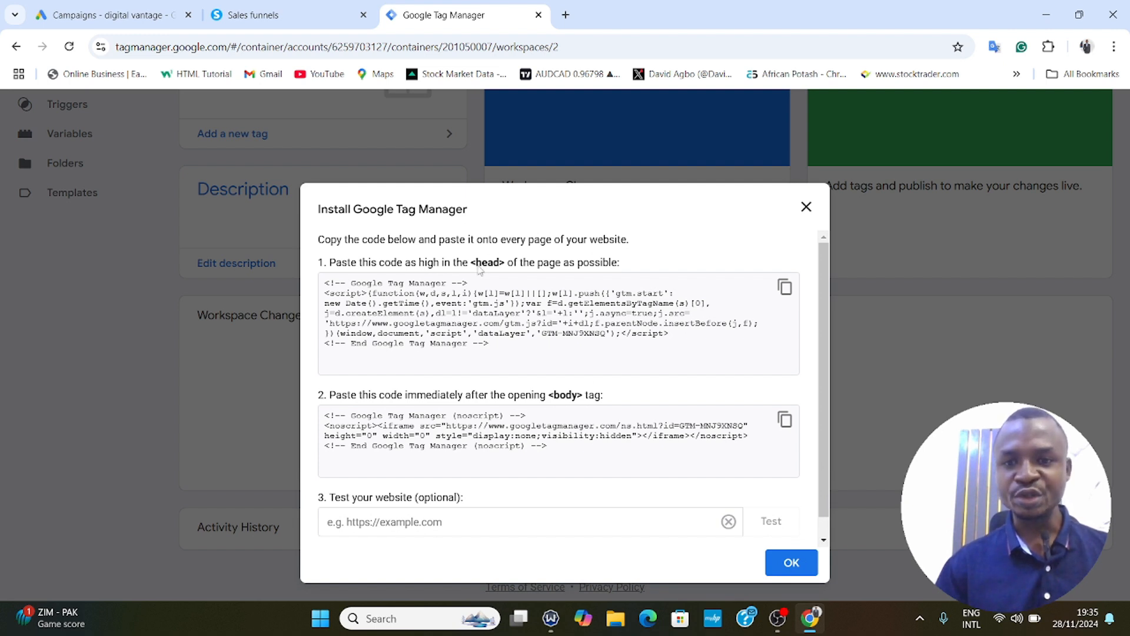
Copy the Tag Manager snippet for the page head and, in systeme.io, open the Itunu Hills page's header code for editing.
click(785, 286)
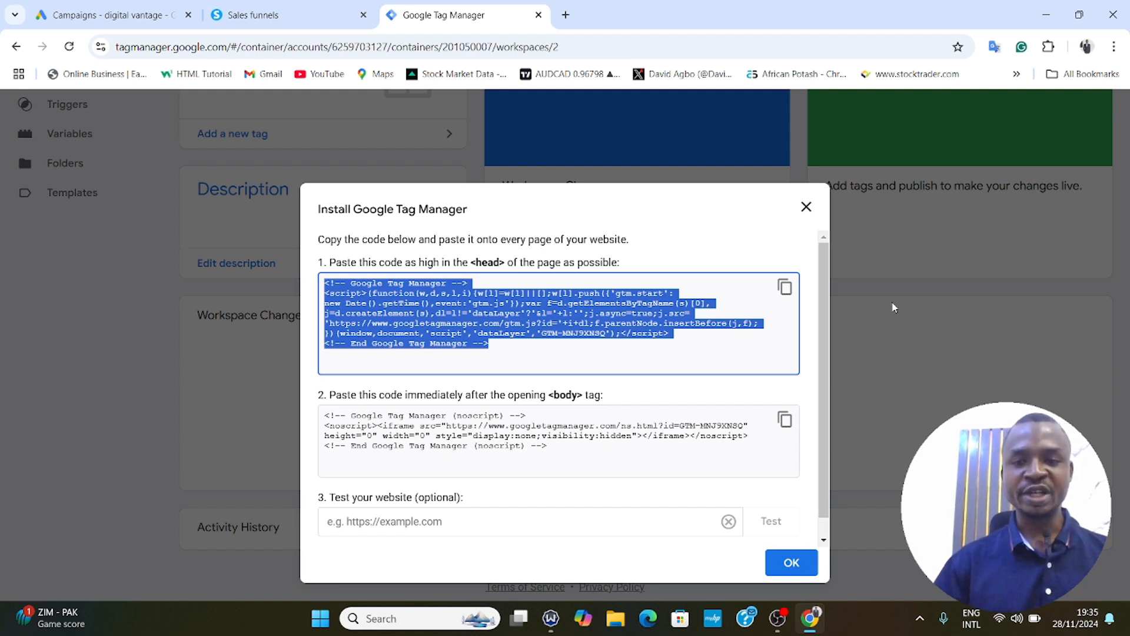
click(786, 289)
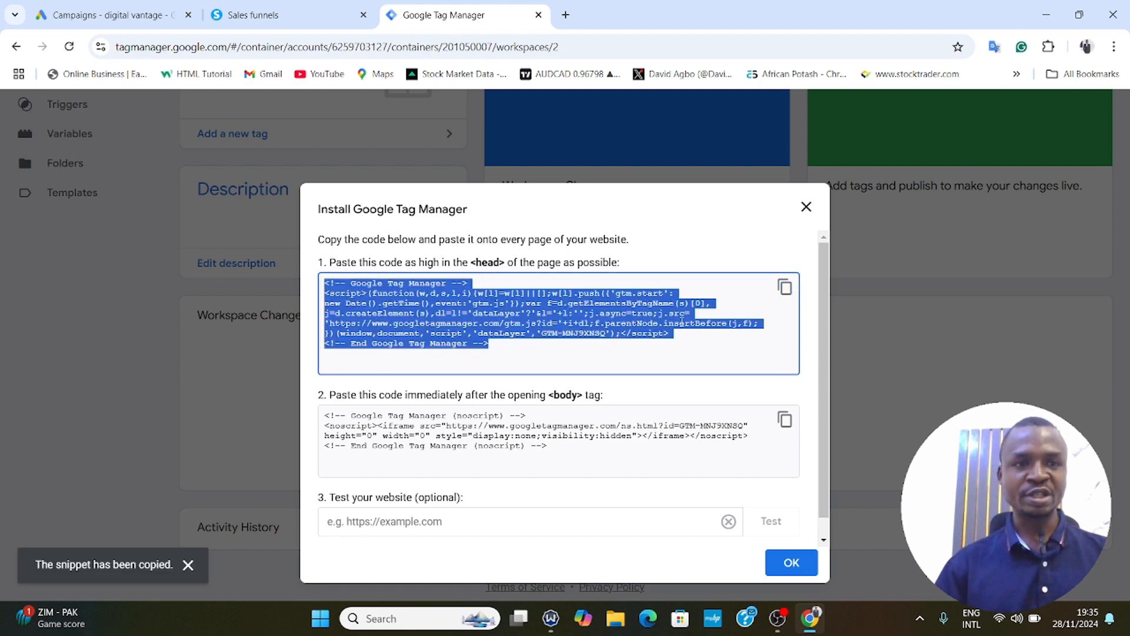
click(259, 15)
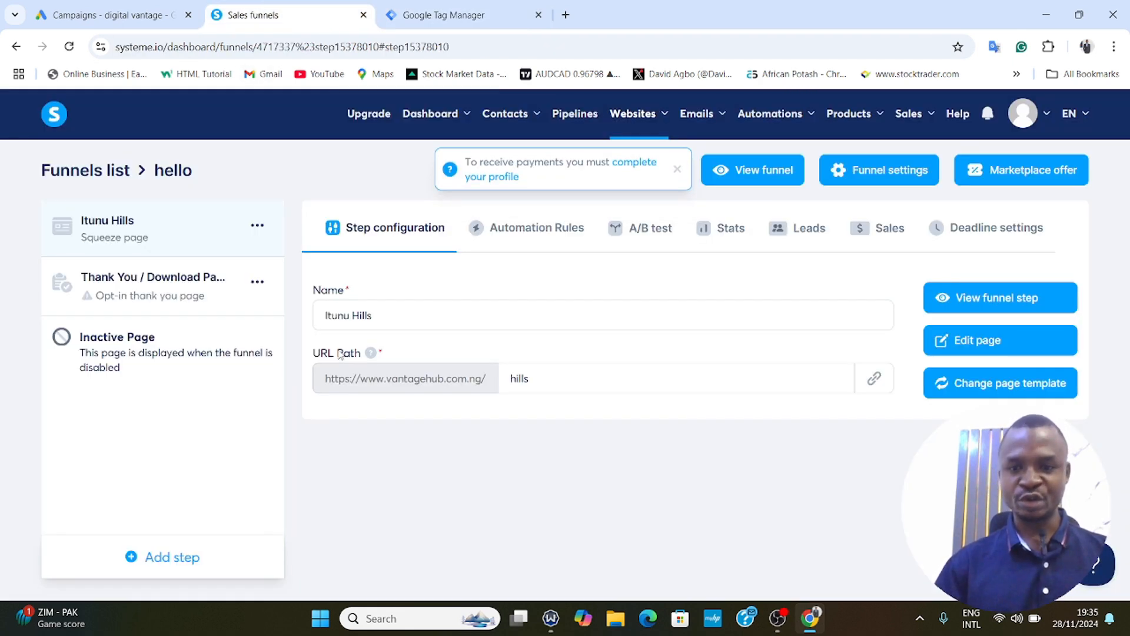
click(956, 344)
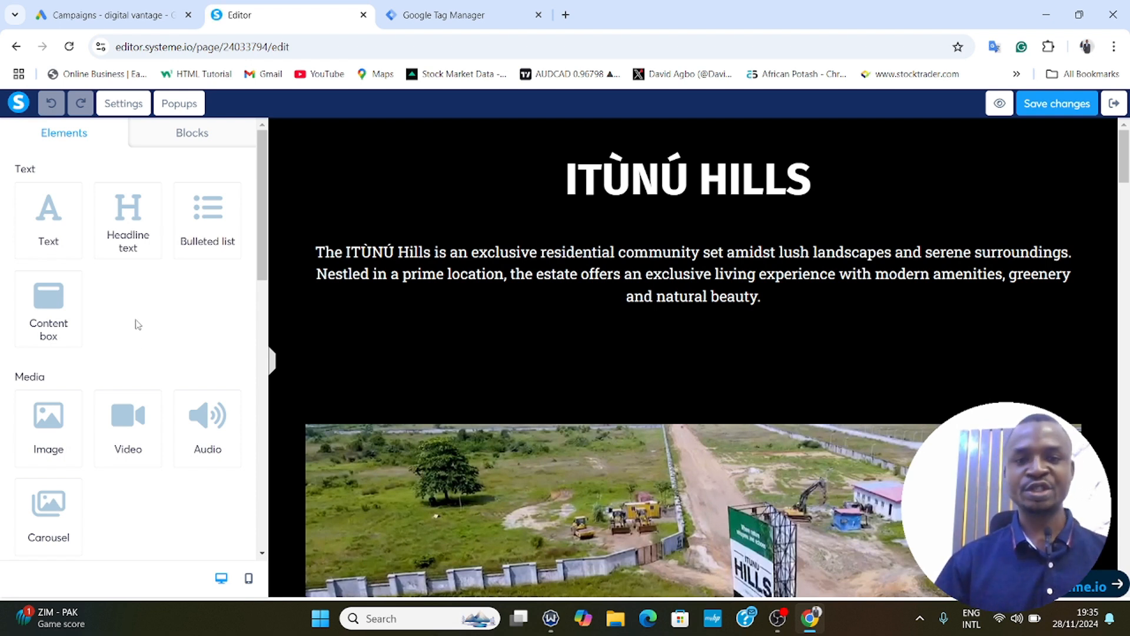
click(127, 109)
scroll(157, 320, down, 7)
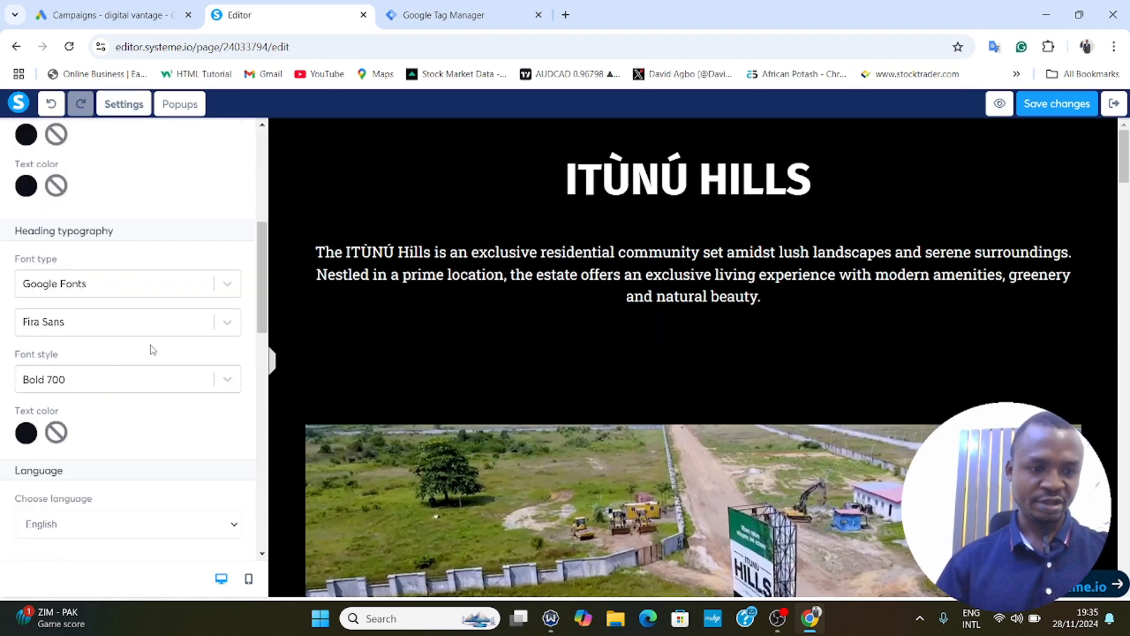
scroll(152, 354, down, 10)
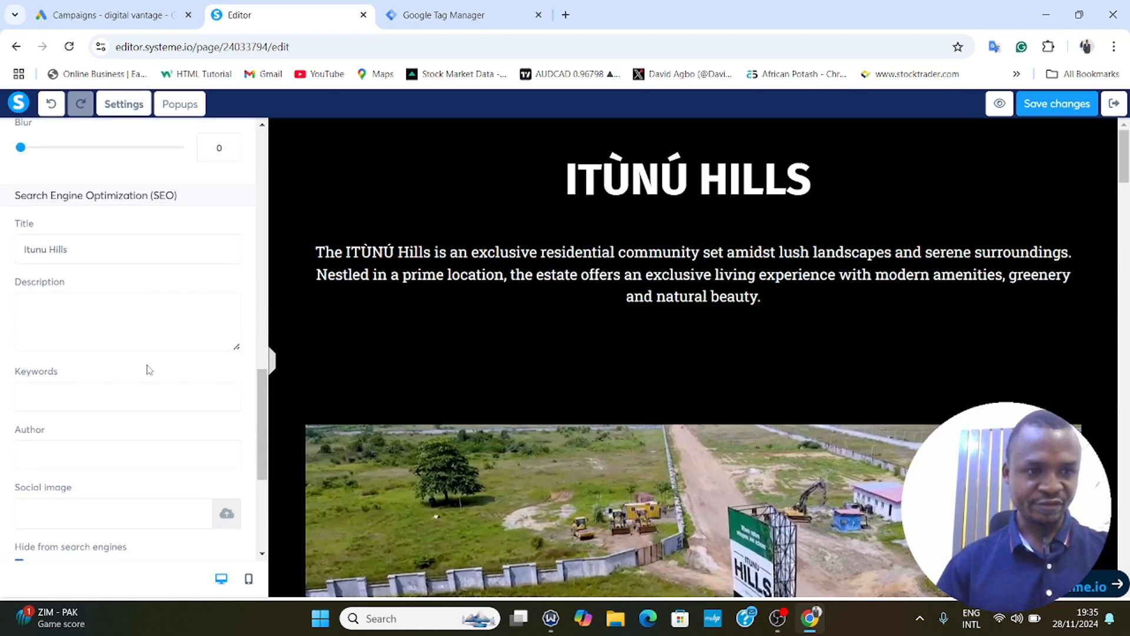
scroll(147, 368, down, 3)
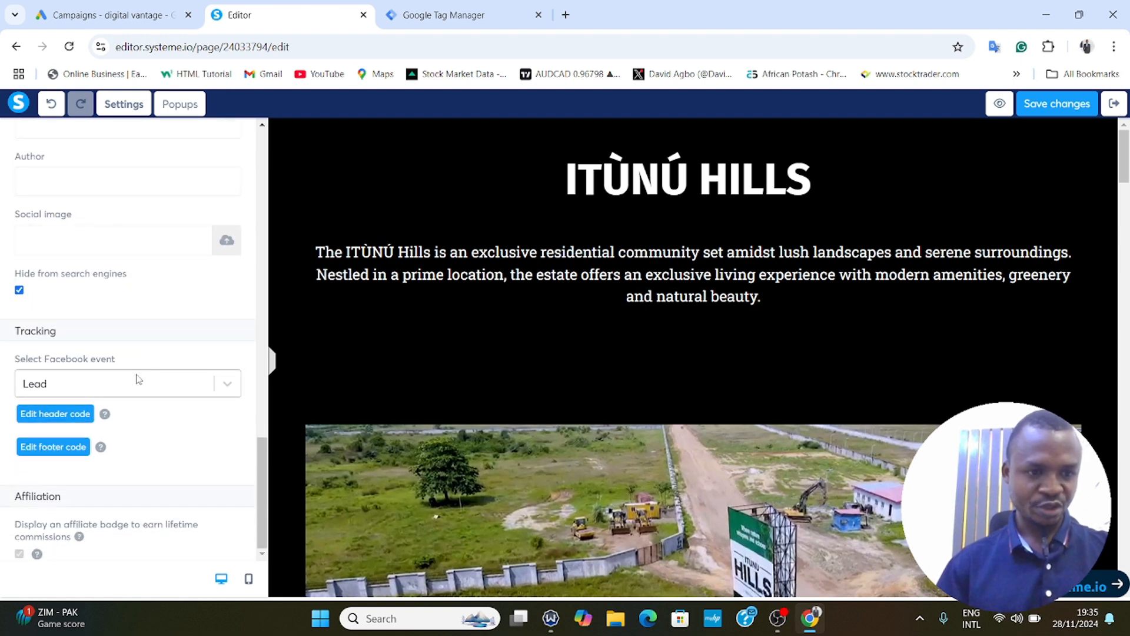
click(41, 414)
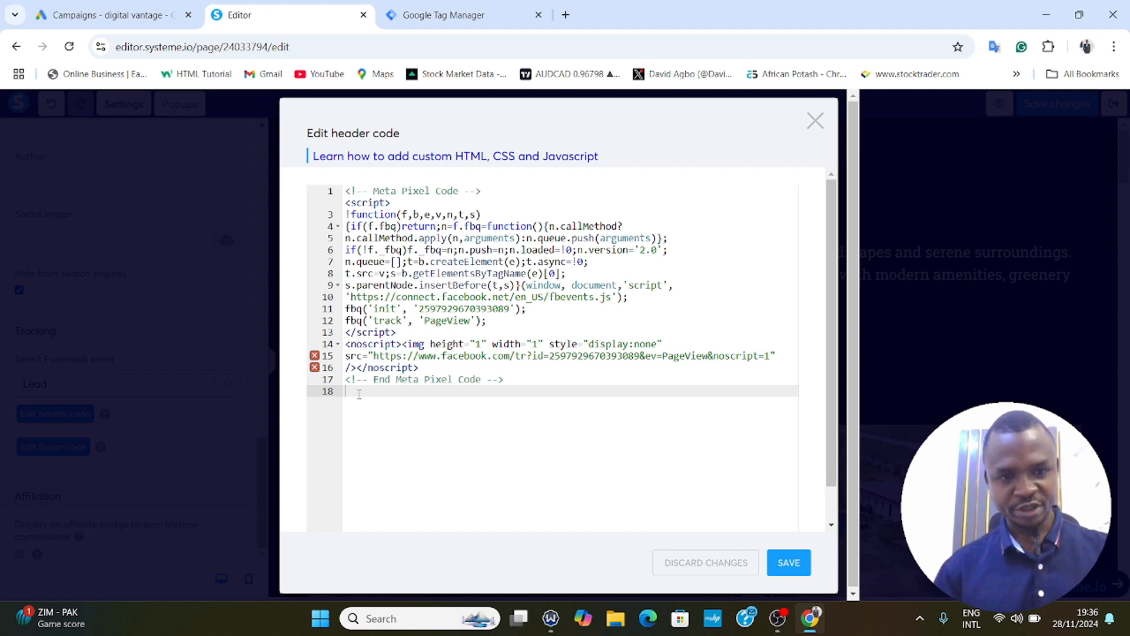
Paste the Google Tag Manager snippet below the Meta Pixel code, save the header code, and save the page changes.
text(<!-- Google Tag Manager --> <script>(function(w,d,s,l,i){w[l]=w[l]||[];w[l].push({'gtm.start': new Date().getTime(),event:'gtm.js'});var f=d.getElementsByTagName(s)[0], j=d.createElement(s),dl=l!='dataLayer'?'&l='+l:'';j.async=true;j.src= 'https://www.googletagmanager.com/gtm.js?id='+i+dl;f.parentNode.insertBefore(j,f); })(window,document,'script','dataLayer','GTM-MNJ9XNSQ');</script> <!-- End Google Tag Manager -->)
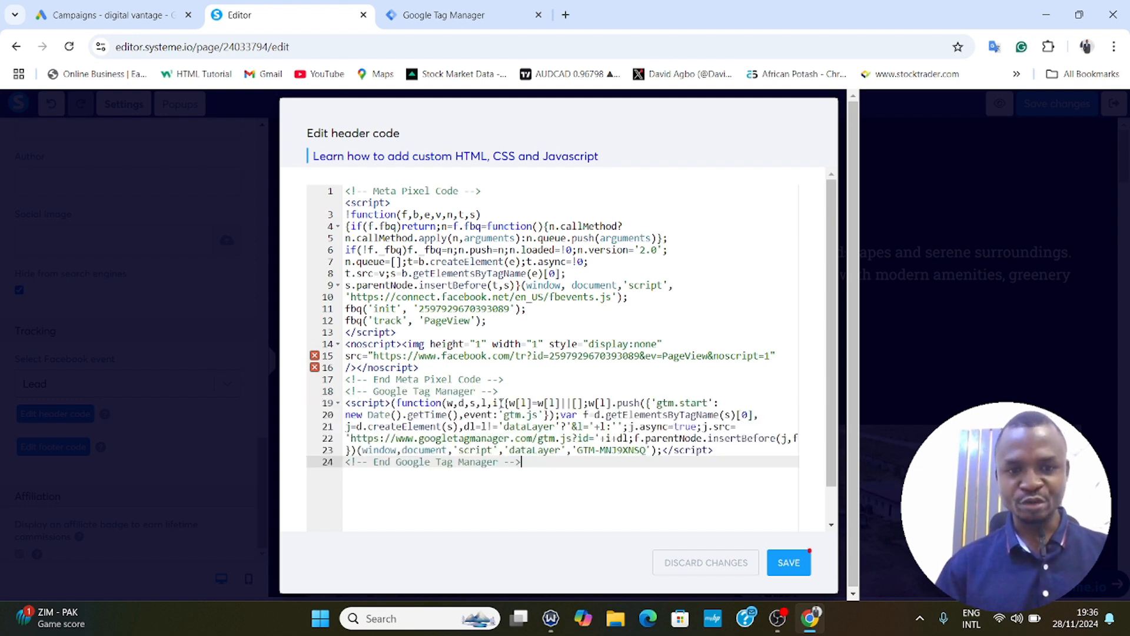
click(795, 564)
click(874, 196)
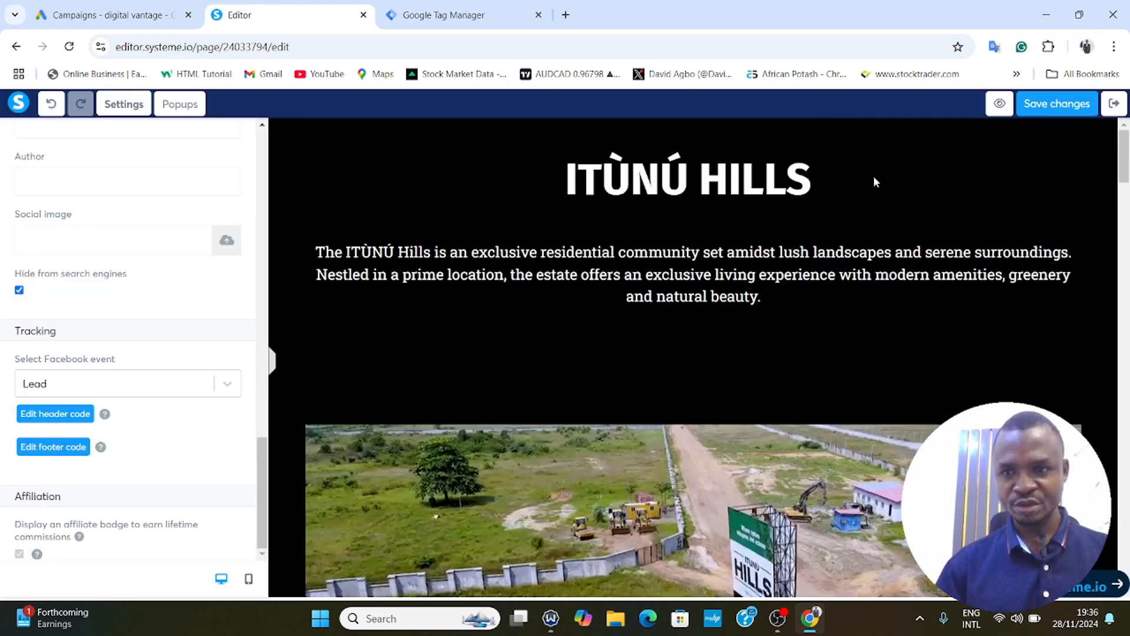
click(1055, 104)
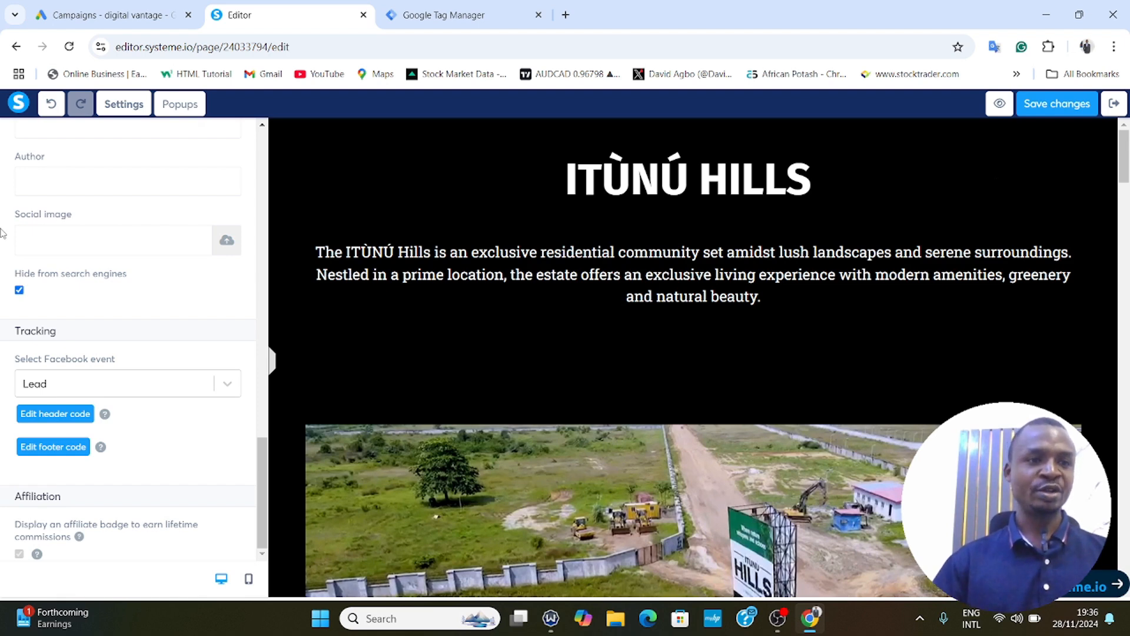
Switch to Google Ads and start creating a new website conversion action from the conversion goals summary.
click(112, 14)
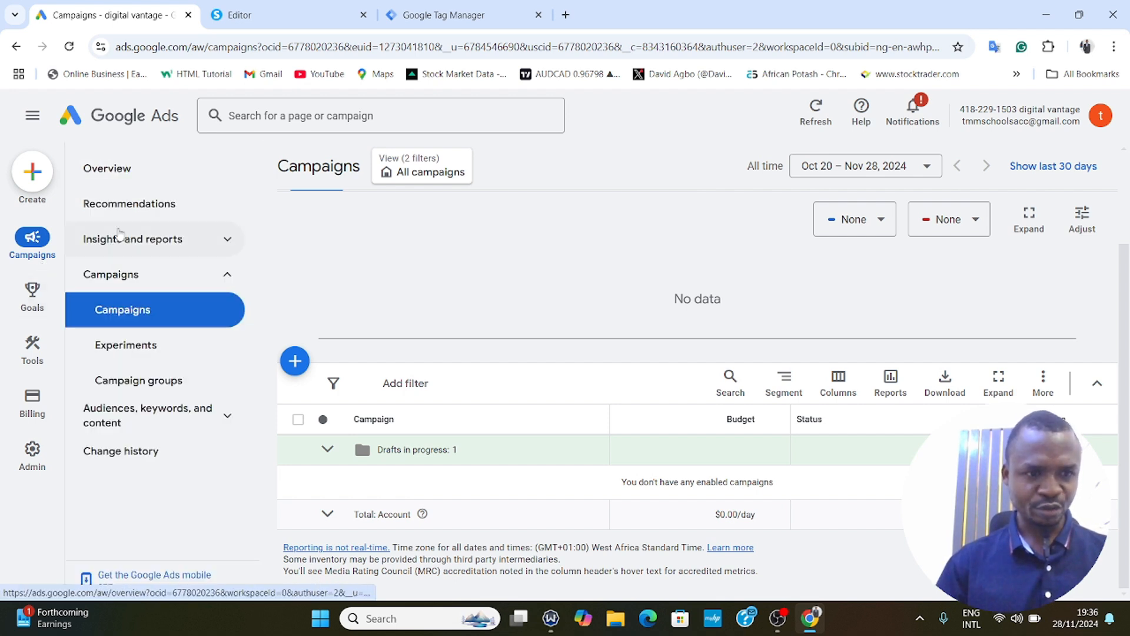
click(55, 295)
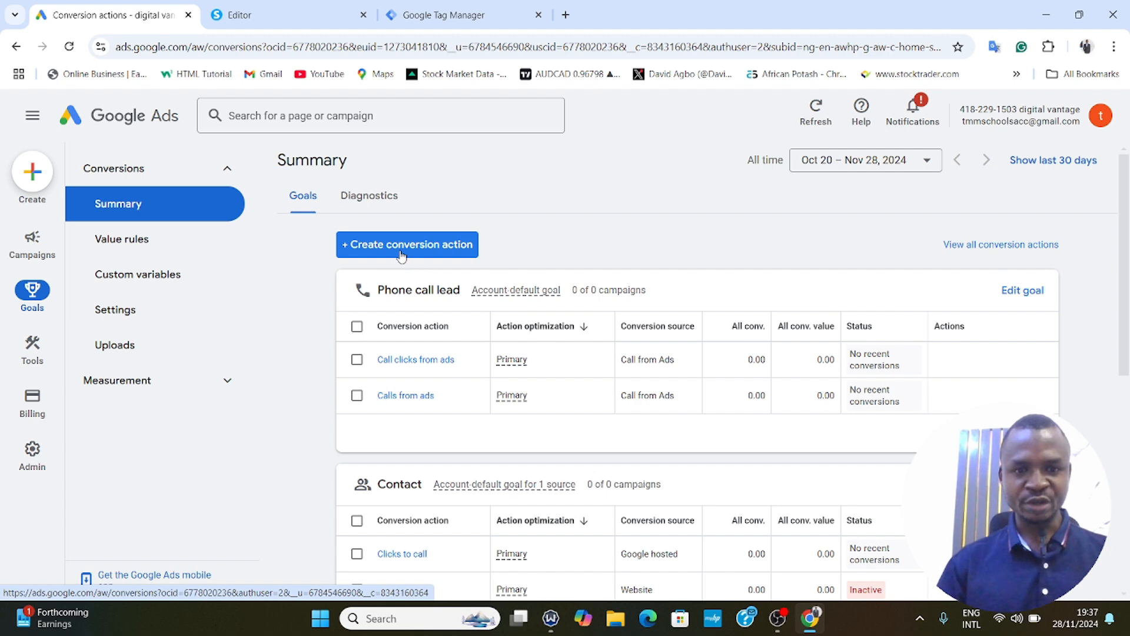
click(401, 256)
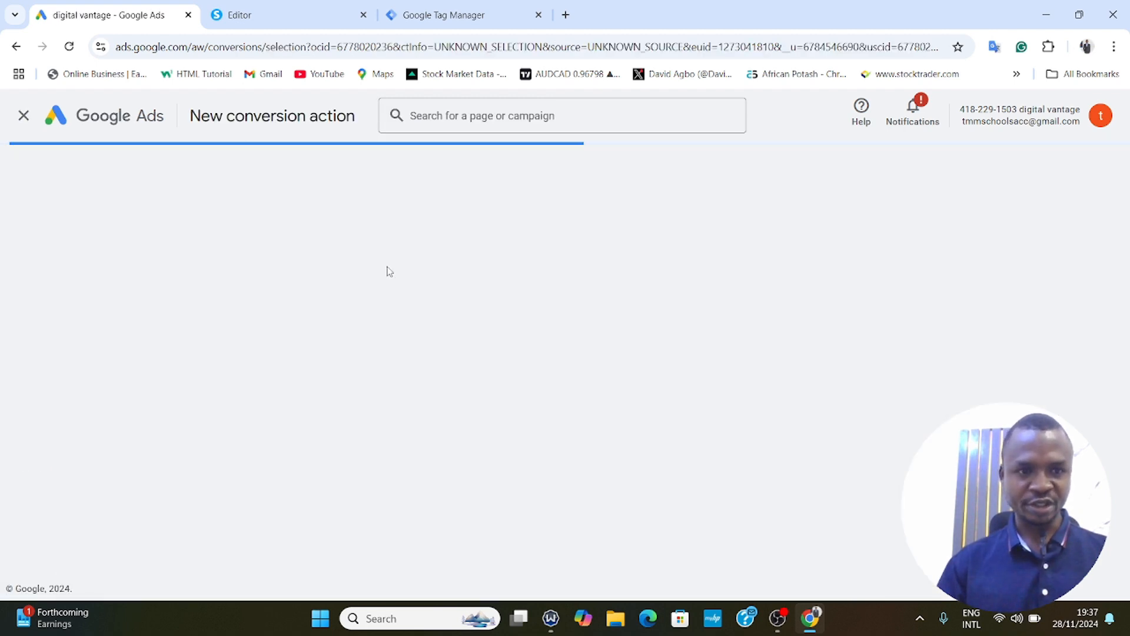
click(289, 362)
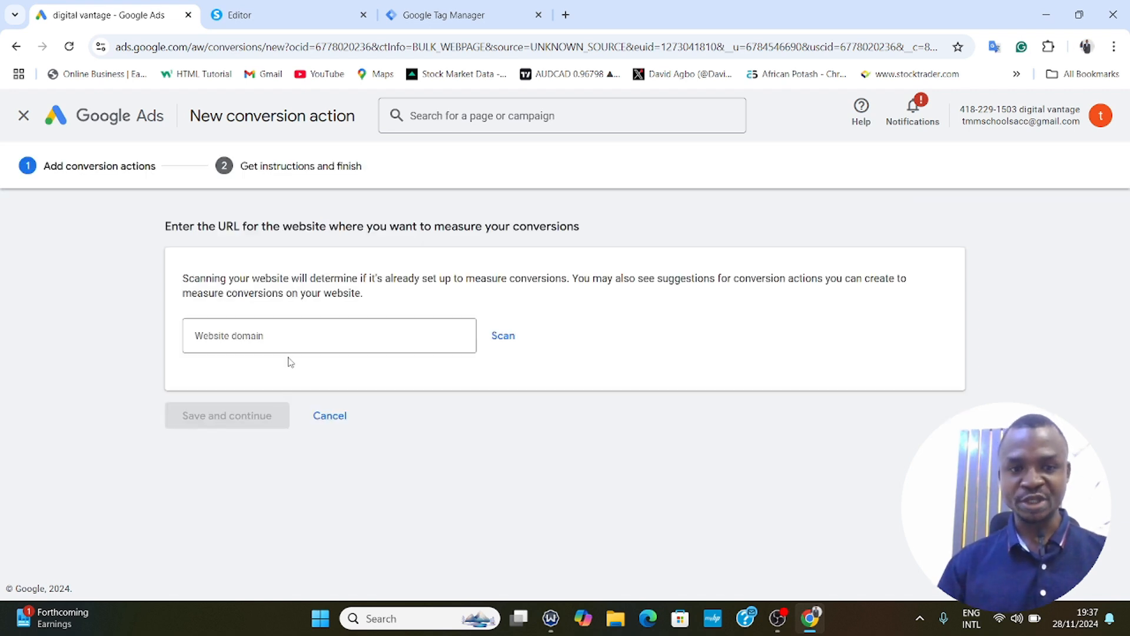
click(273, 338)
triple_click(248, 341)
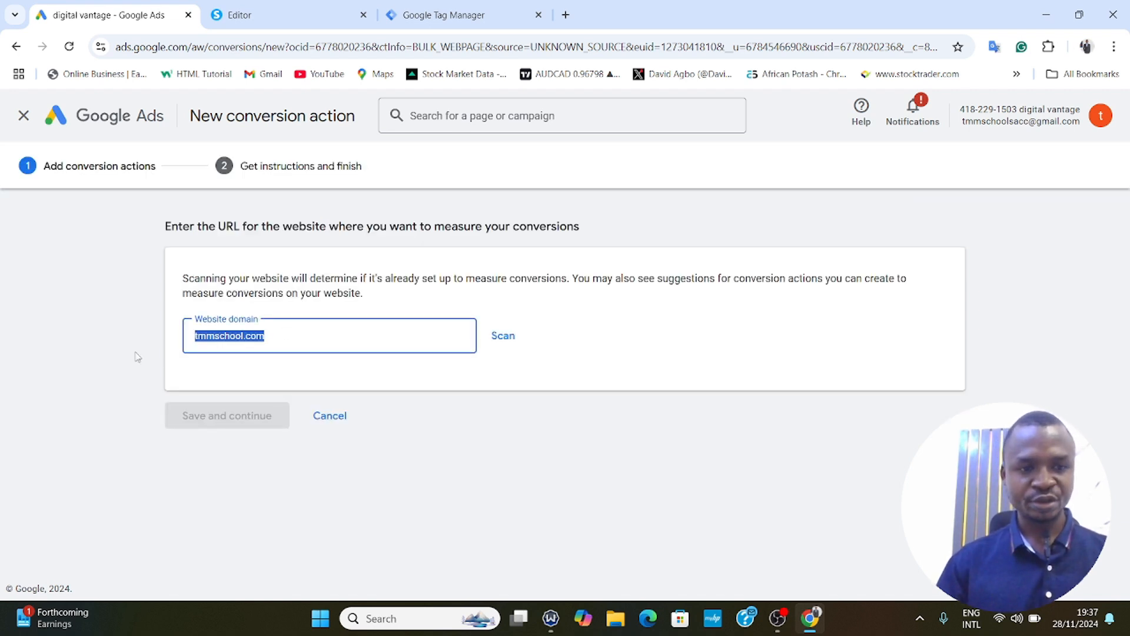
right_click(238, 345)
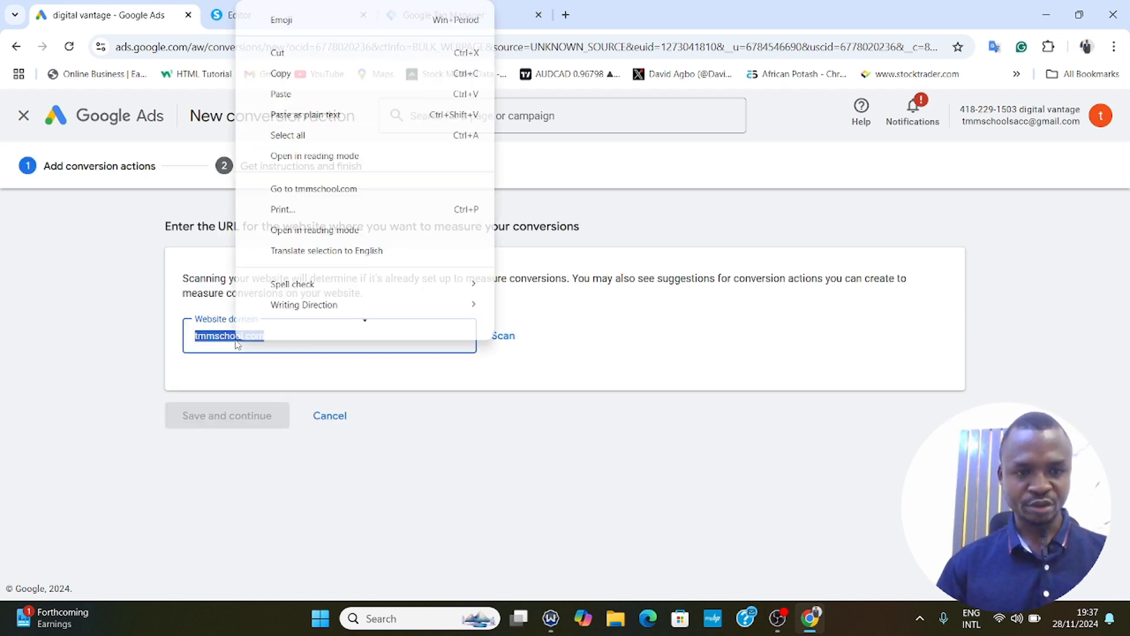
click(298, 95)
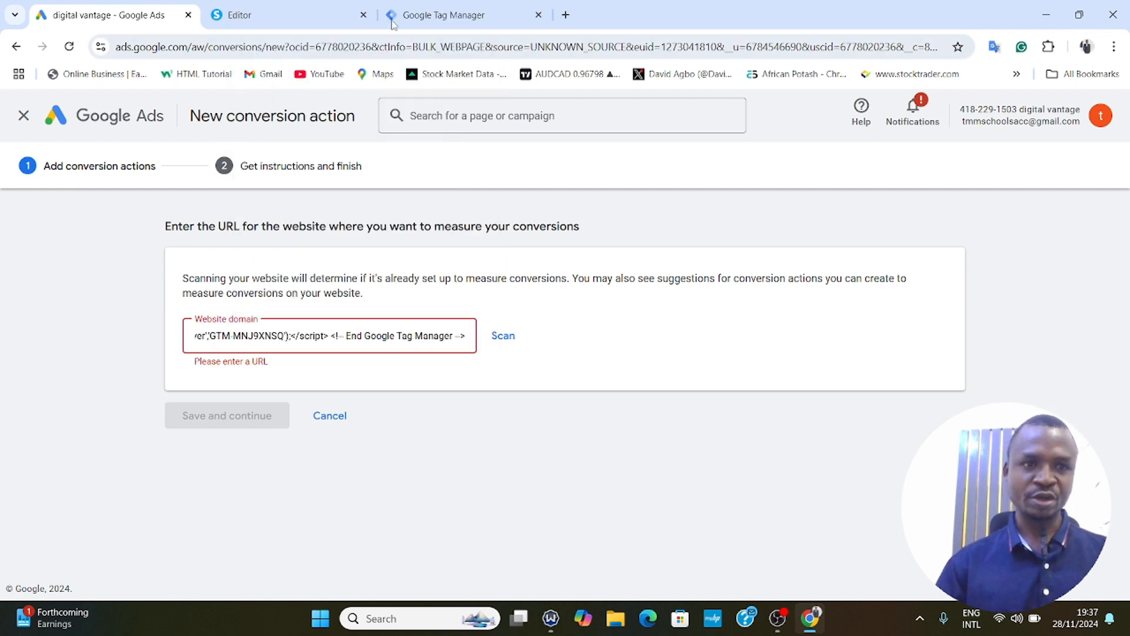
Switch to systeme.io, exit the page editor, and copy the Itunu Hills funnel step's URL.
click(277, 16)
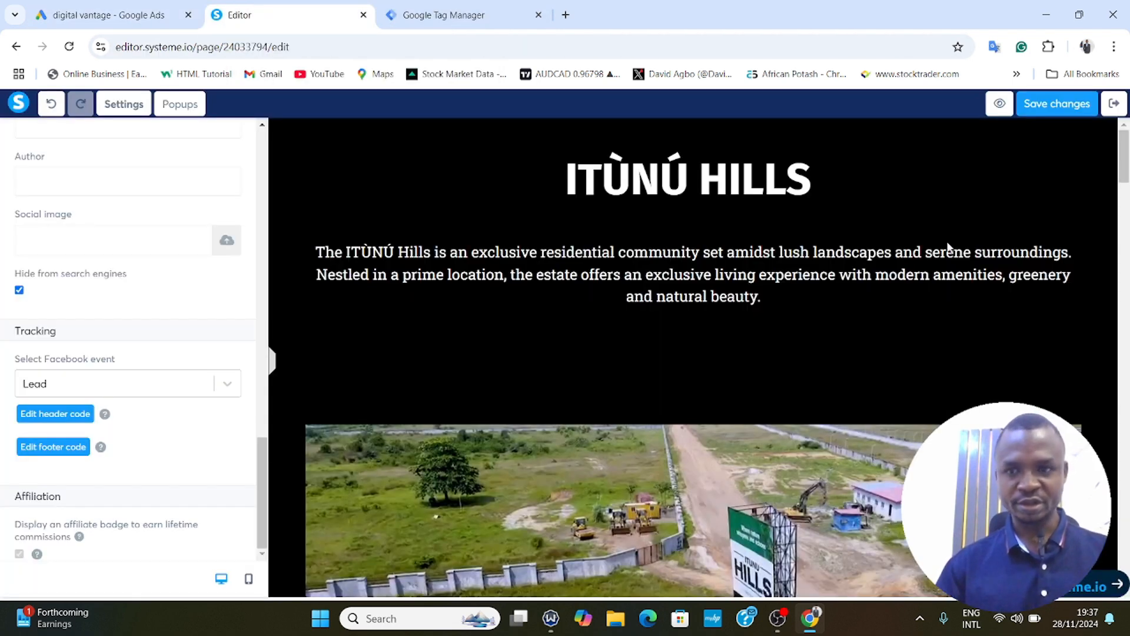
click(1111, 104)
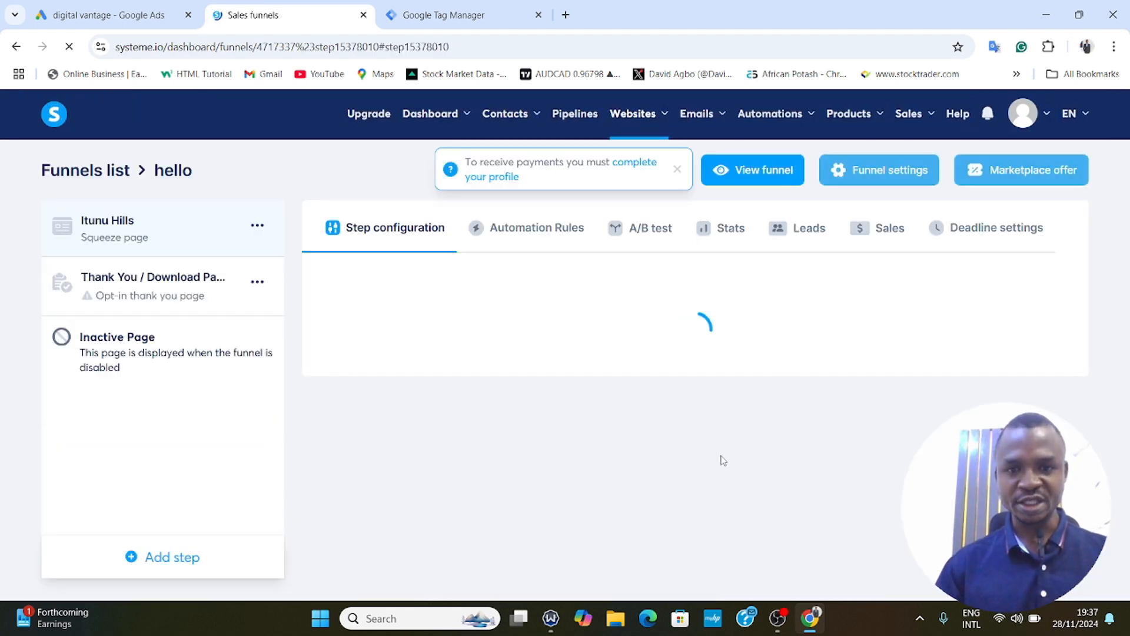
click(875, 382)
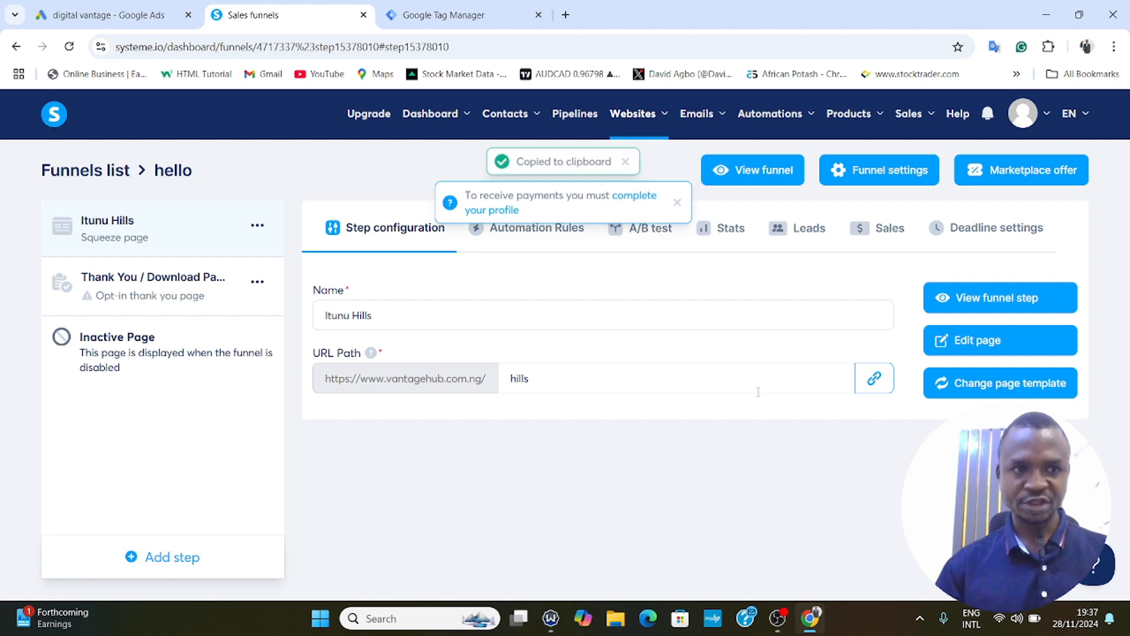
click(109, 15)
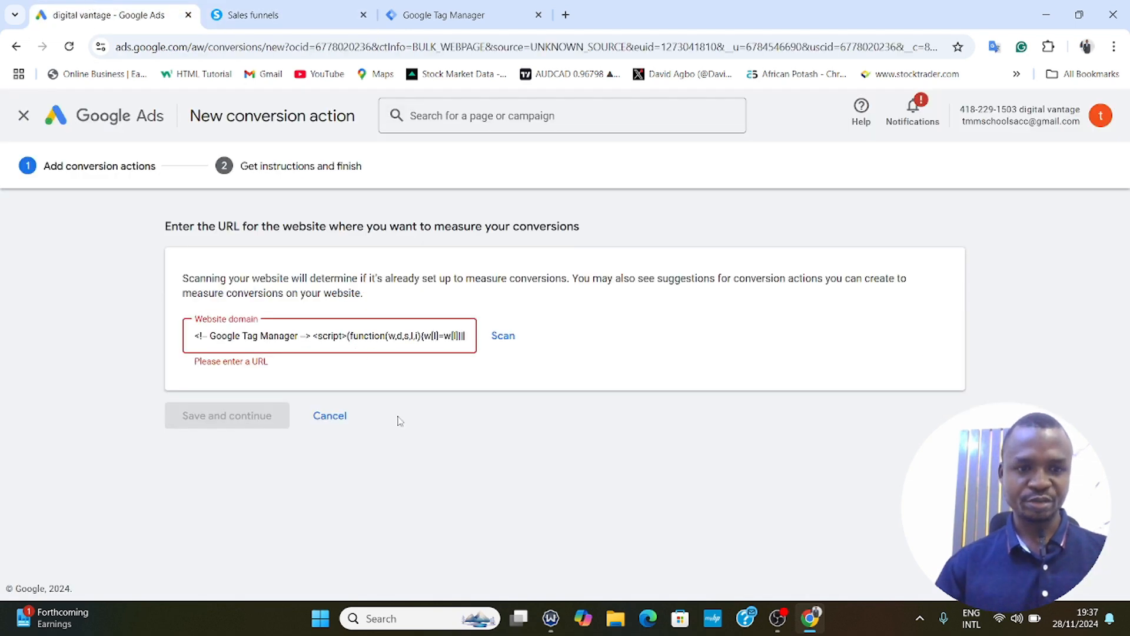
triple_click(338, 333)
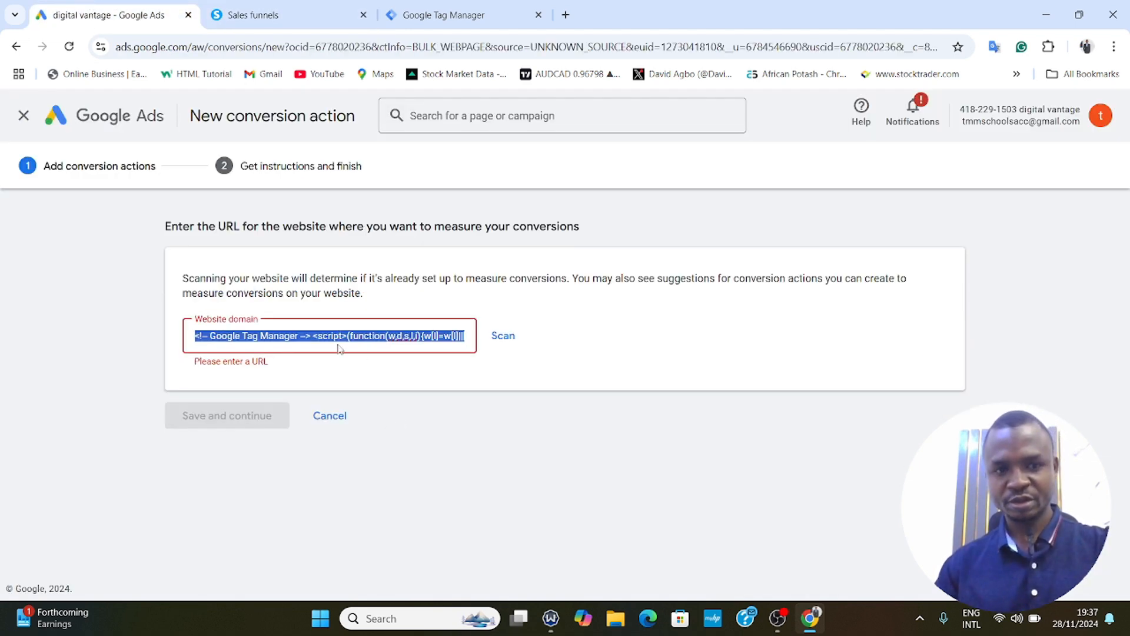
key(BackSpace)
key(ctrl+v)
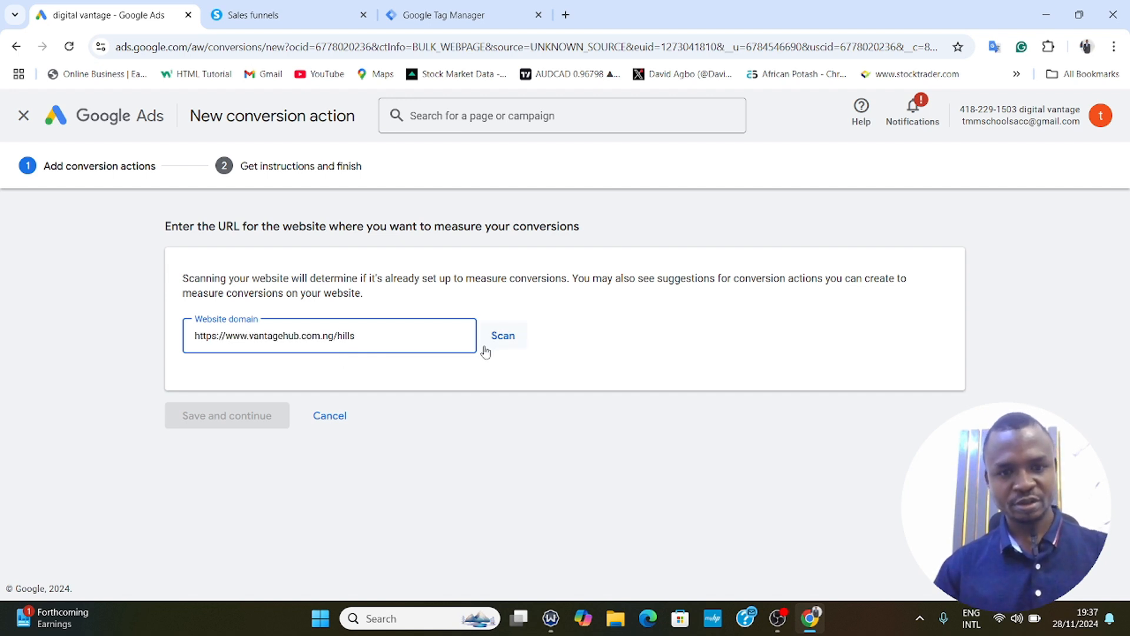
click(504, 336)
Add a conversion action manually and set its goal category to Outbound click.
scroll(498, 410, down, 2)
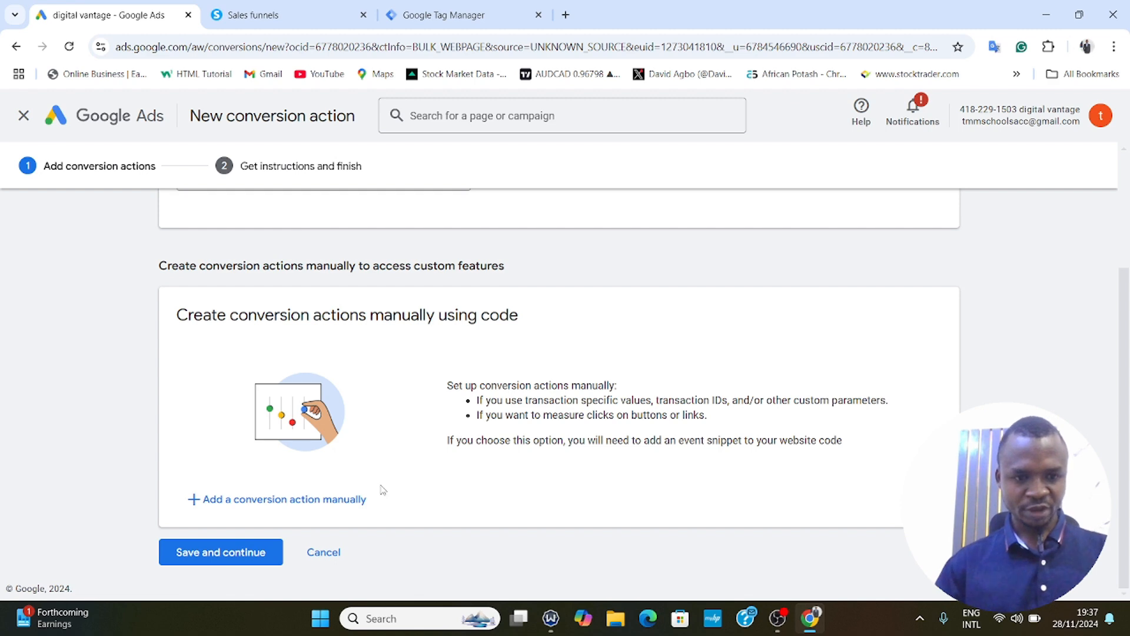
click(293, 504)
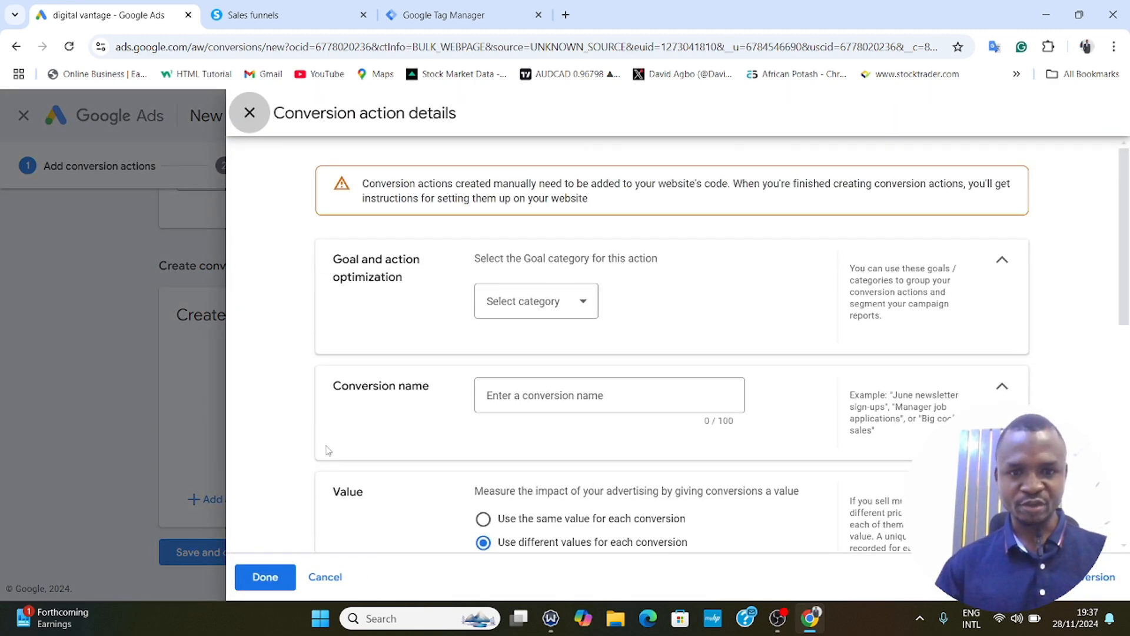
click(581, 301)
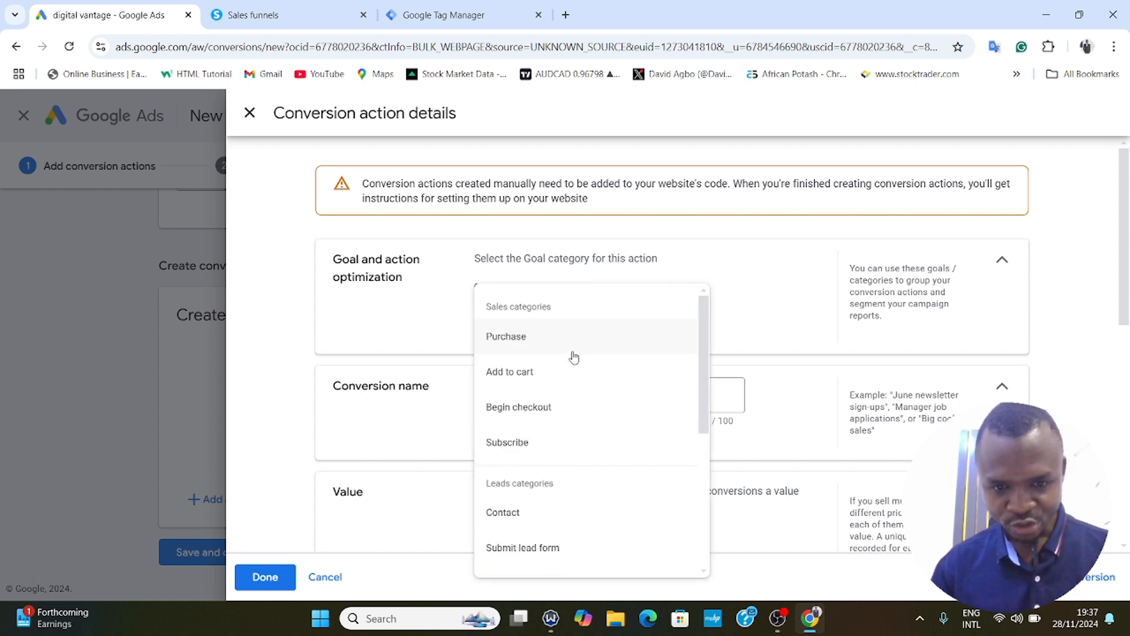
scroll(566, 435, down, 1)
scroll(568, 441, down, 3)
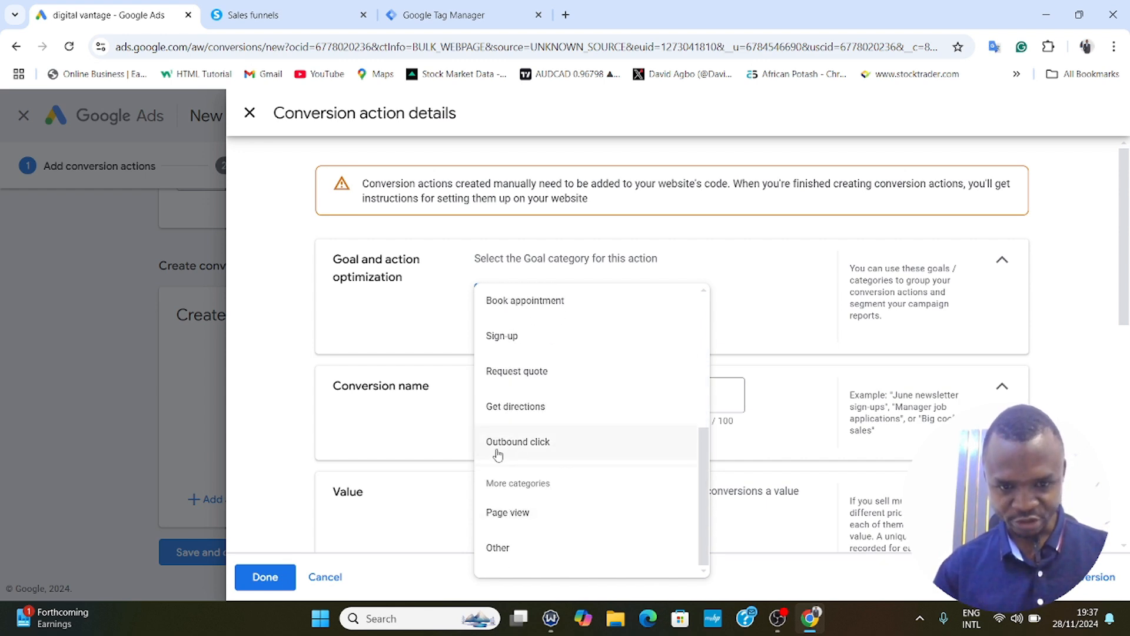
click(503, 445)
Name the conversion action "test track".
click(533, 448)
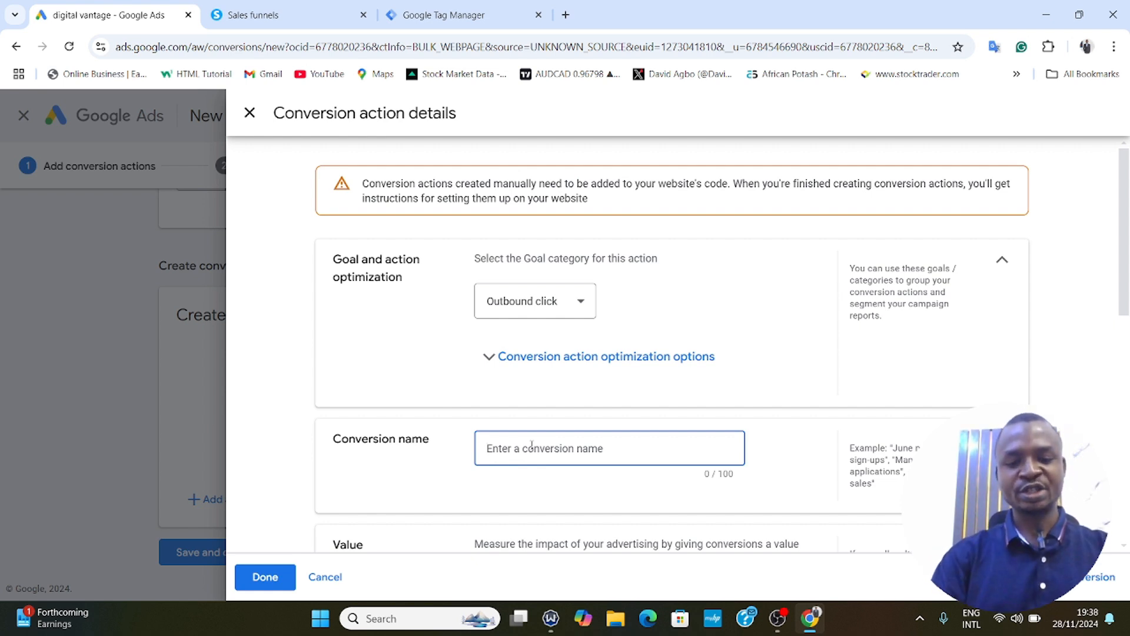
text(test)
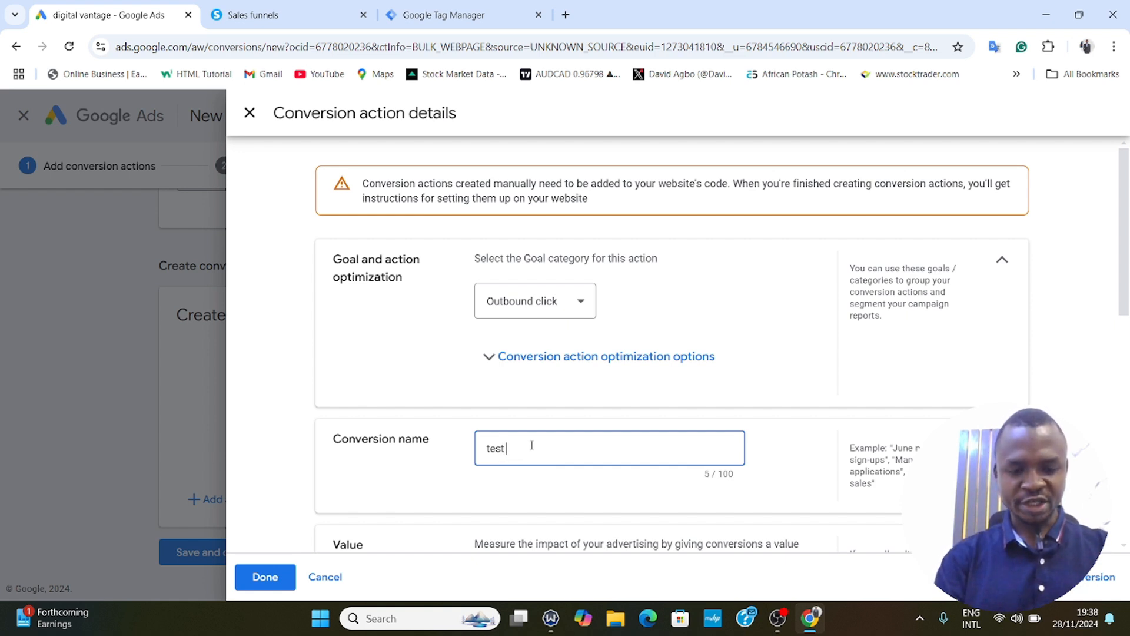
text( track)
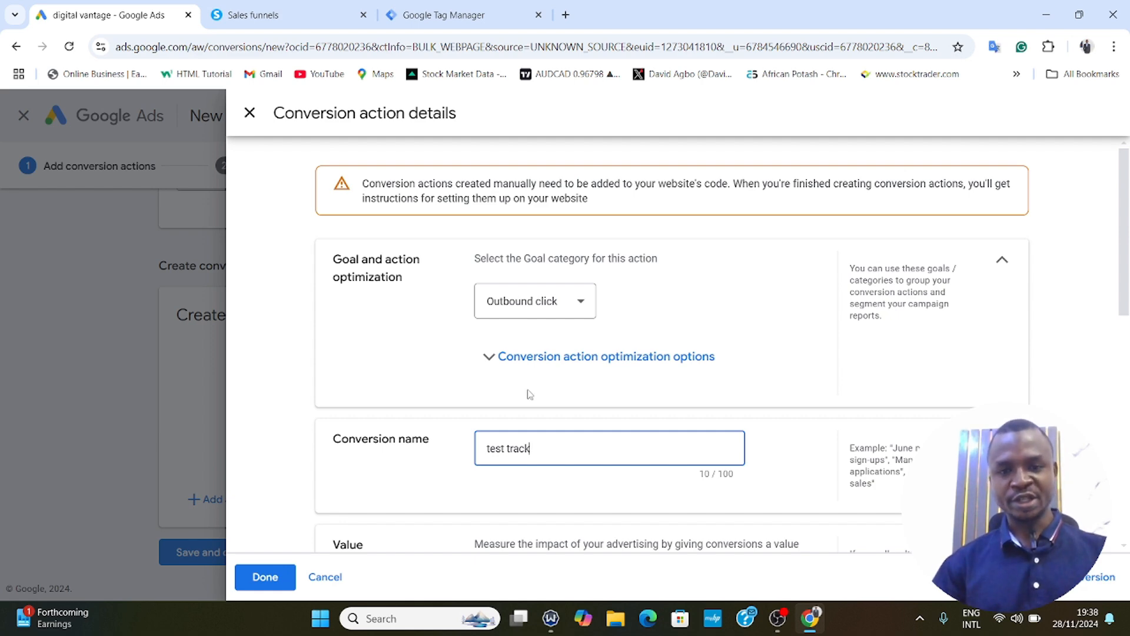
Set the conversion action to use no value and count One conversion per click, then finish its details.
scroll(530, 395, down, 5)
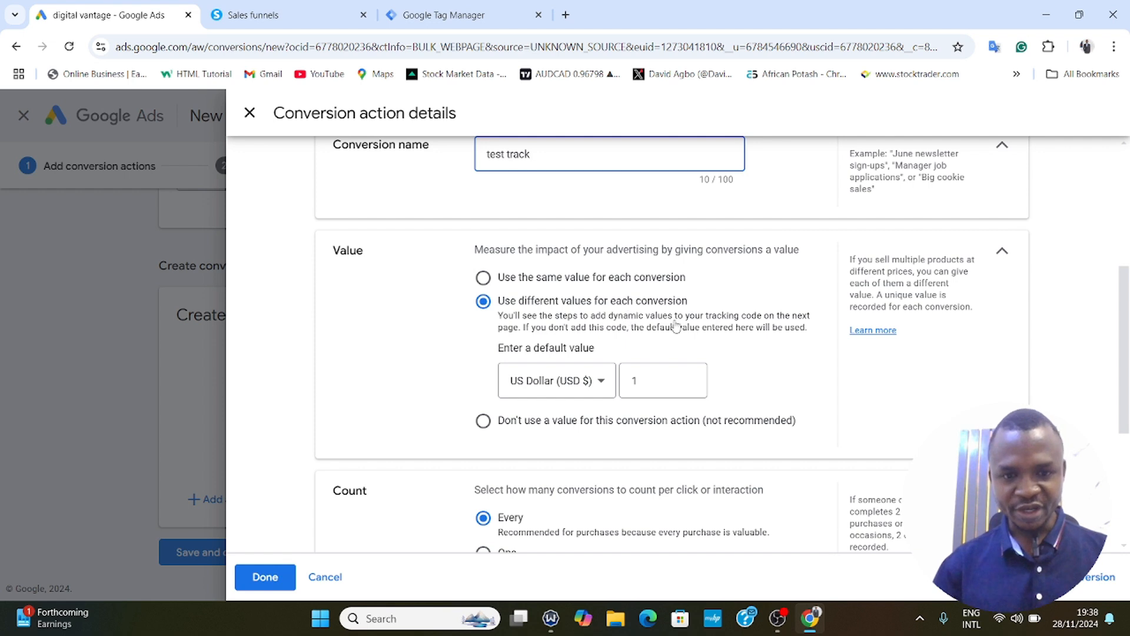
click(486, 425)
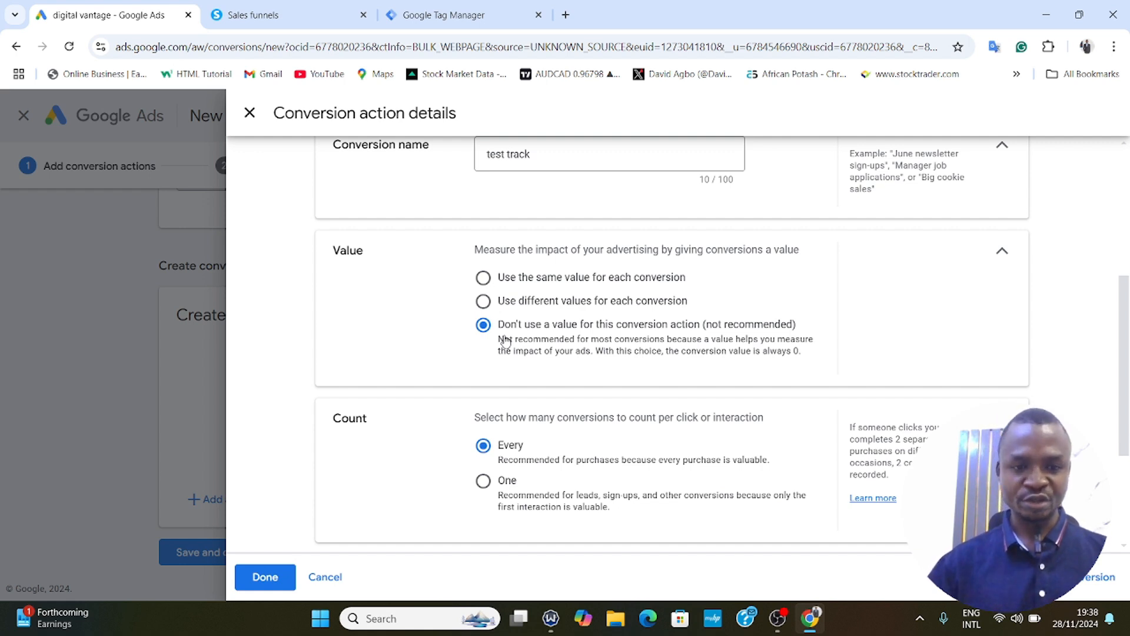
scroll(476, 442, down, 1)
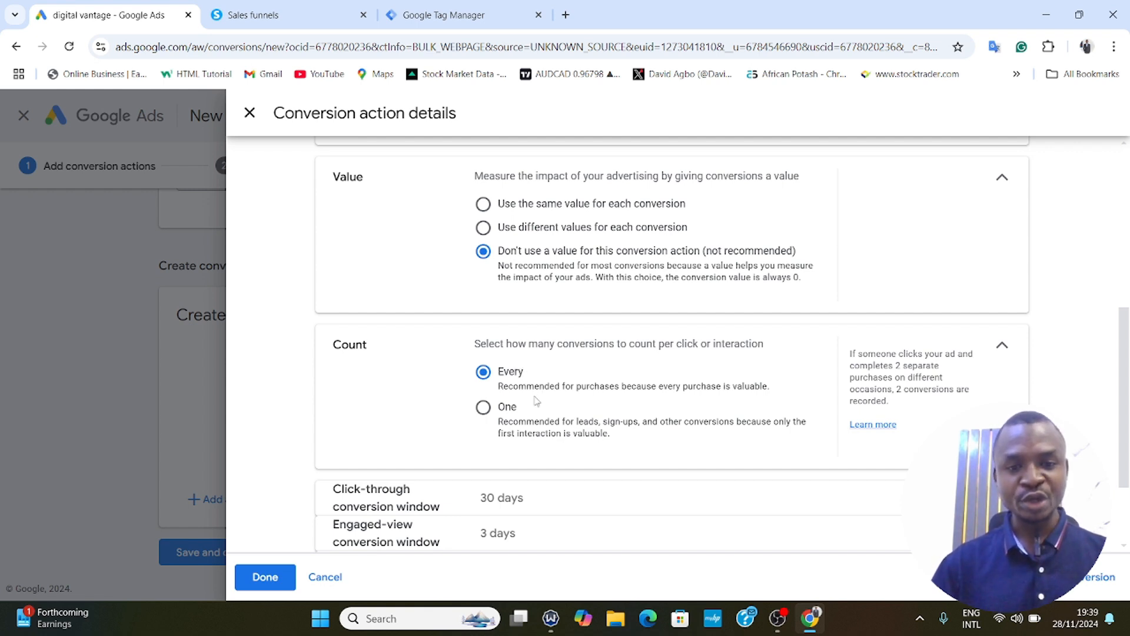
click(484, 411)
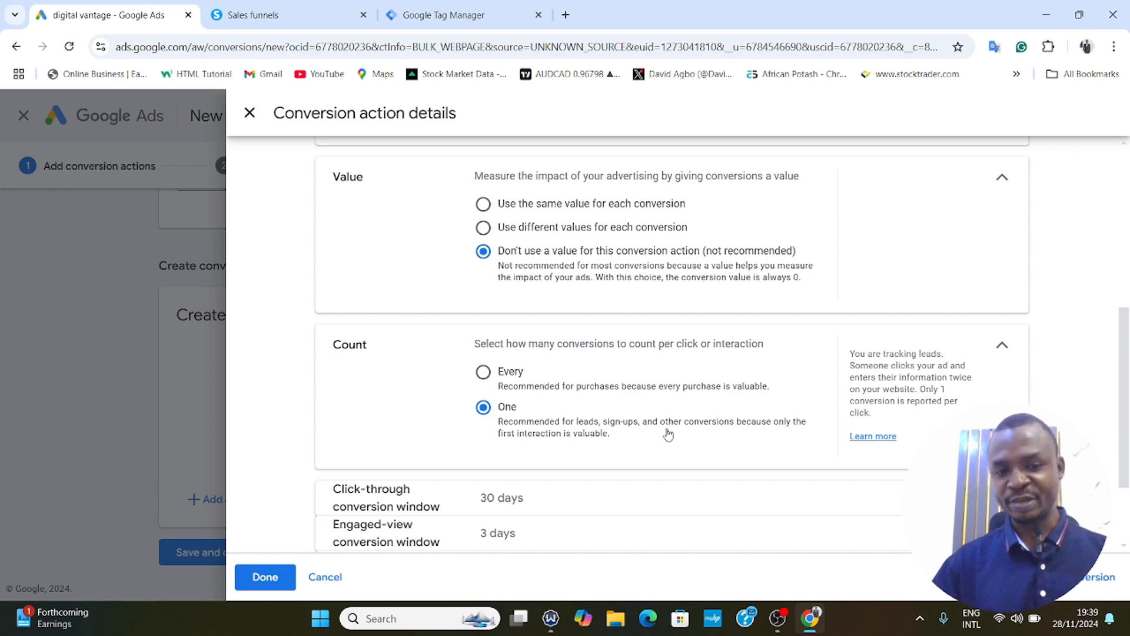
scroll(667, 435, down, 2)
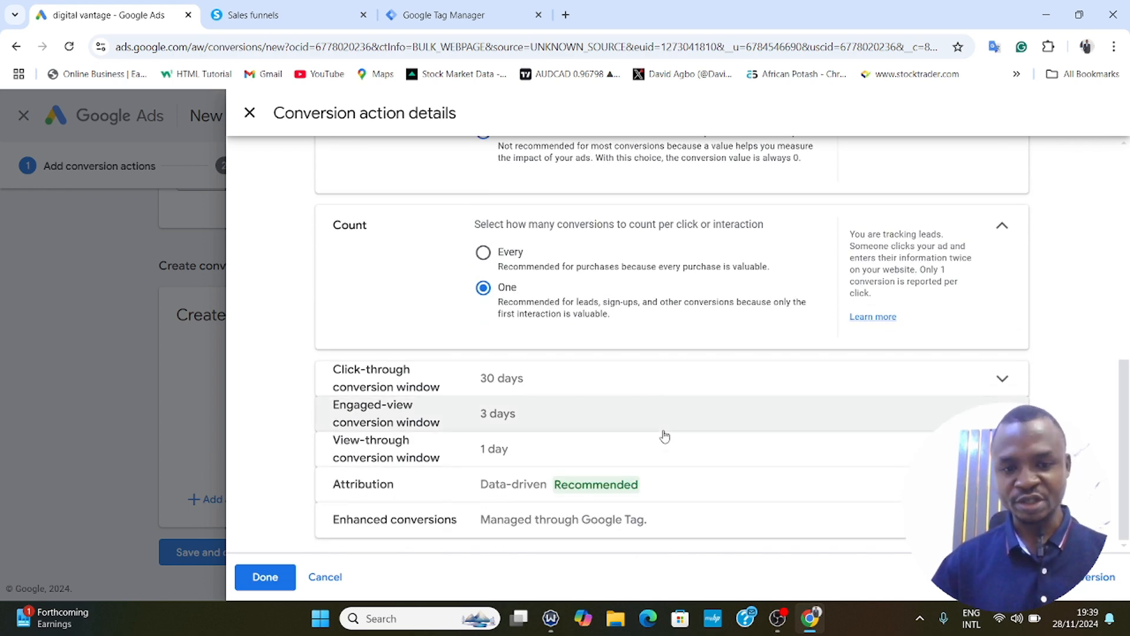
click(256, 575)
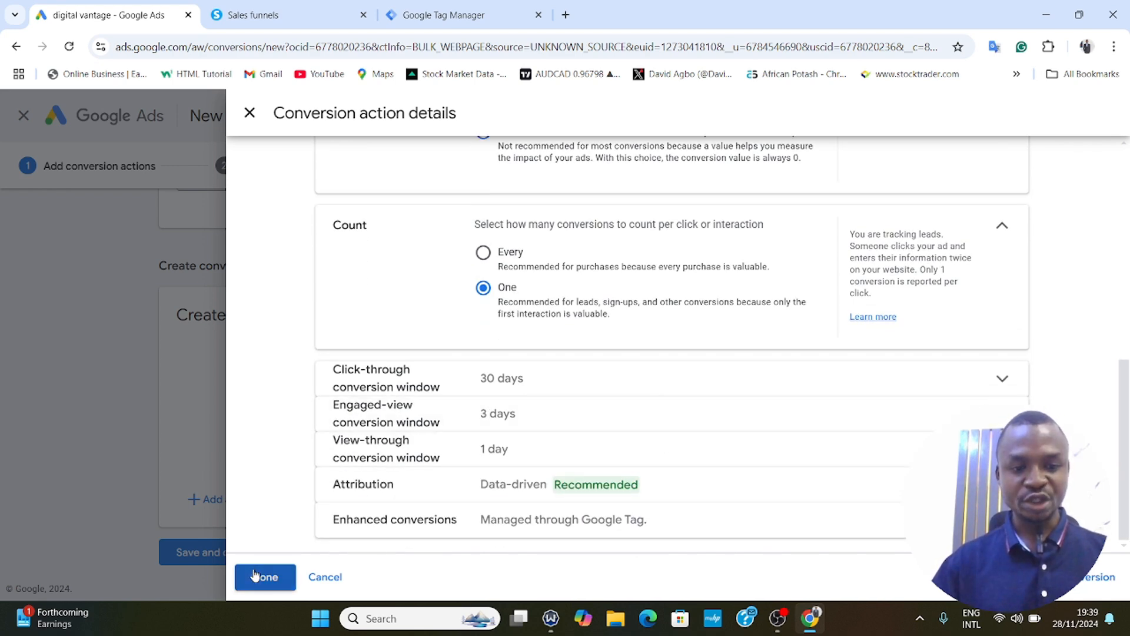
Save the conversion action, continue to the setup instructions, and show the Google Tag Manager conversion ID and label.
scroll(348, 499, down, 2)
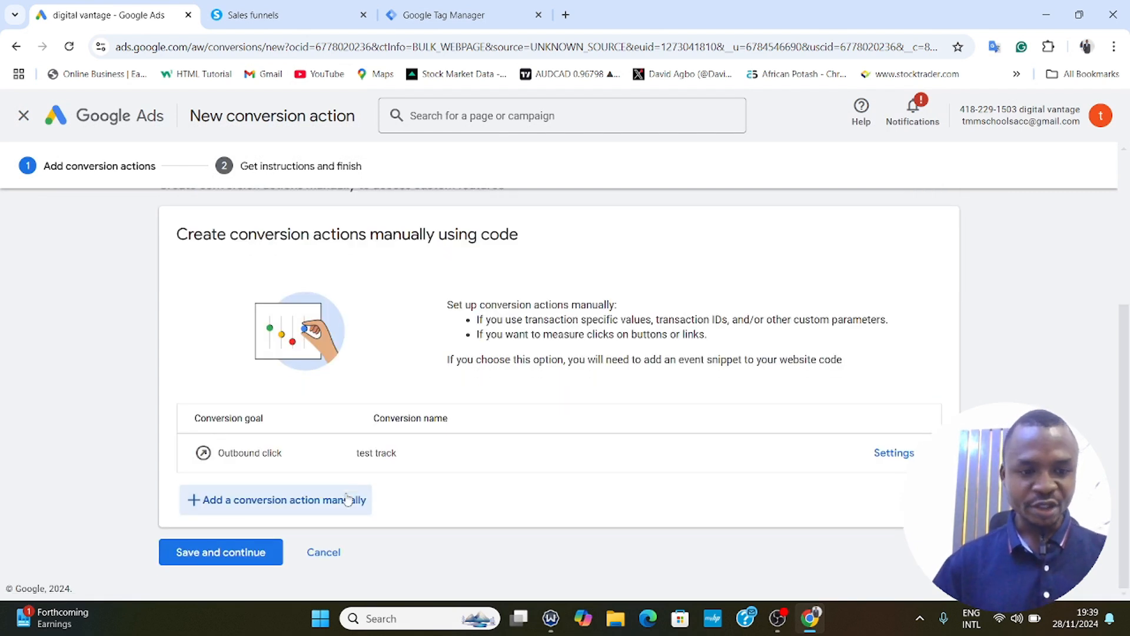
click(214, 554)
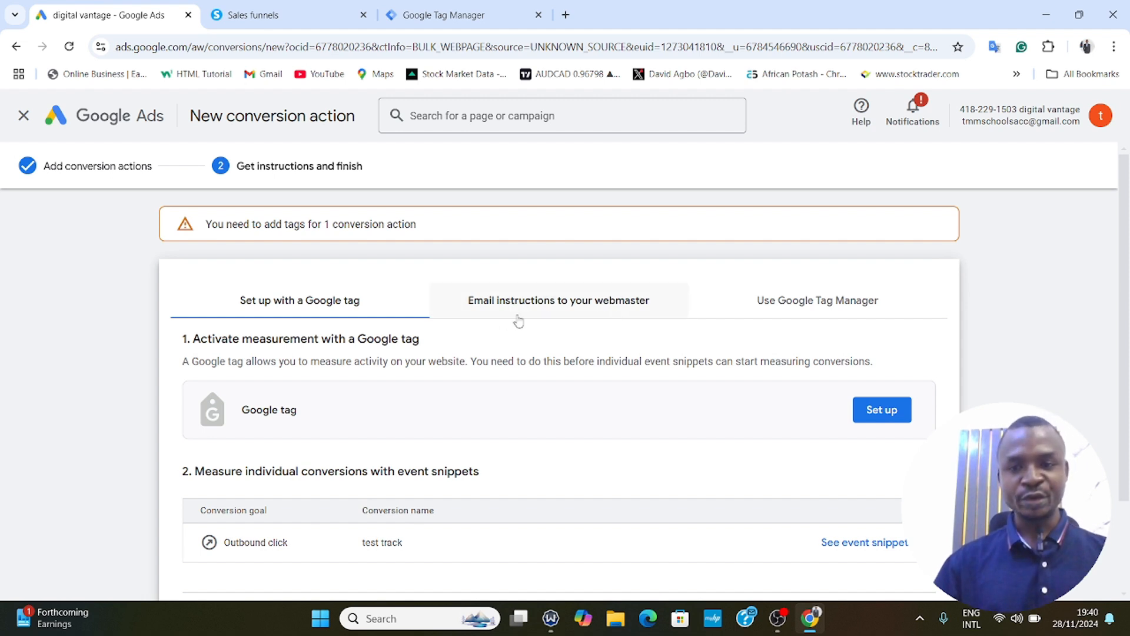
click(804, 307)
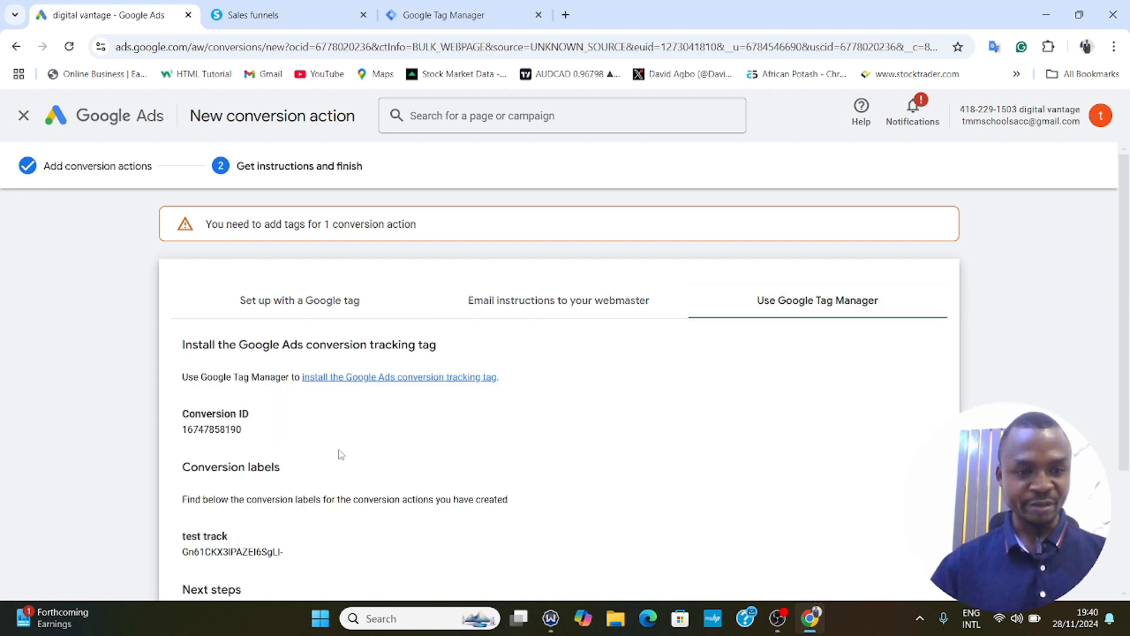
scroll(341, 454, down, 2)
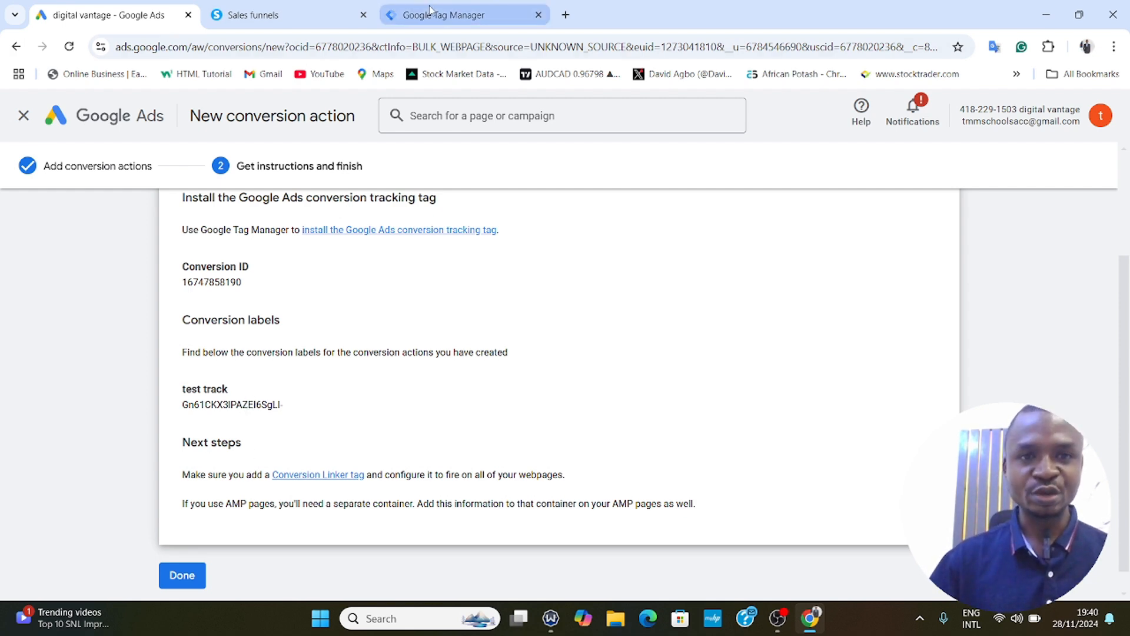
Switch to Google Tag Manager and close the installation code dialog to return to the container workspace.
click(450, 13)
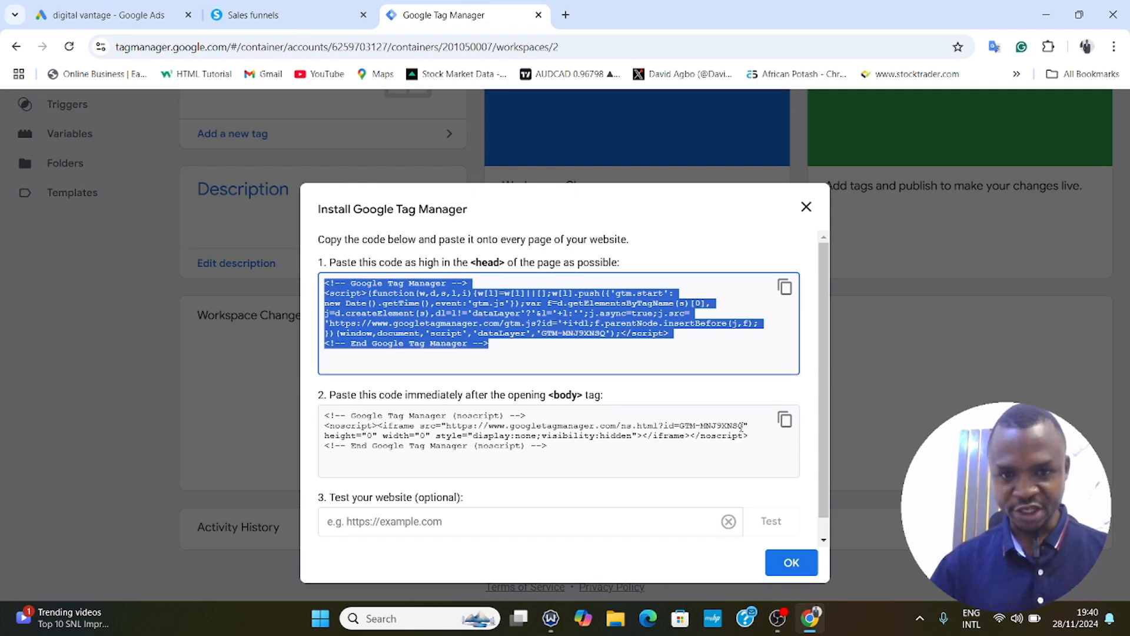
scroll(786, 499, down, 1)
click(794, 566)
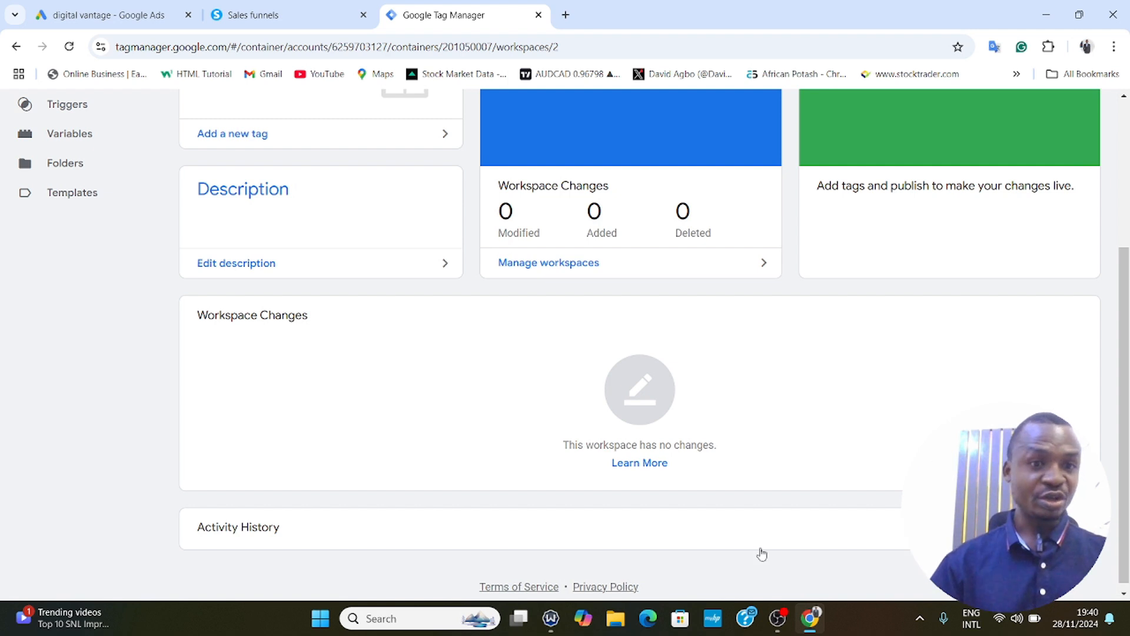
Add a new tag to the workspace and choose Google Ads Conversion Tracking as its tag type.
scroll(724, 527, up, 4)
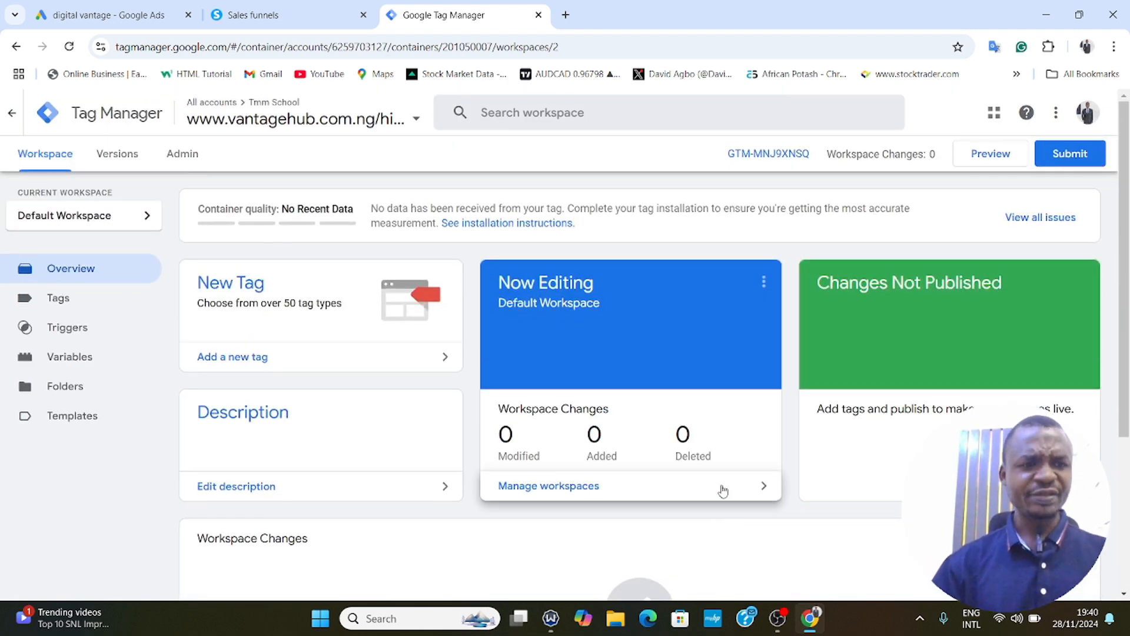
click(238, 363)
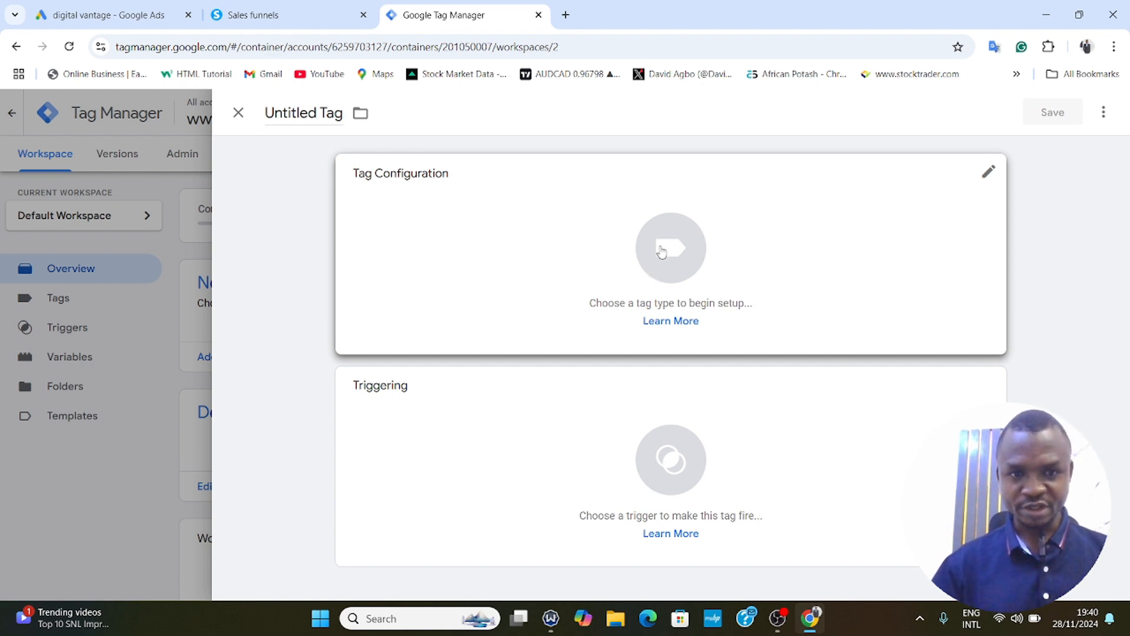
click(660, 251)
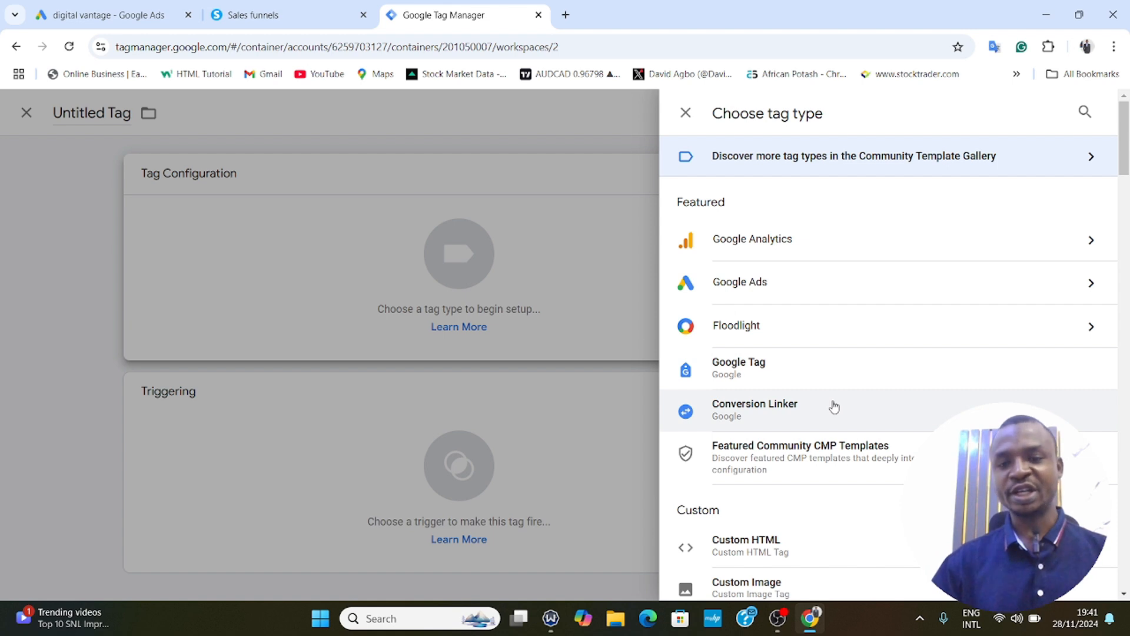
click(836, 293)
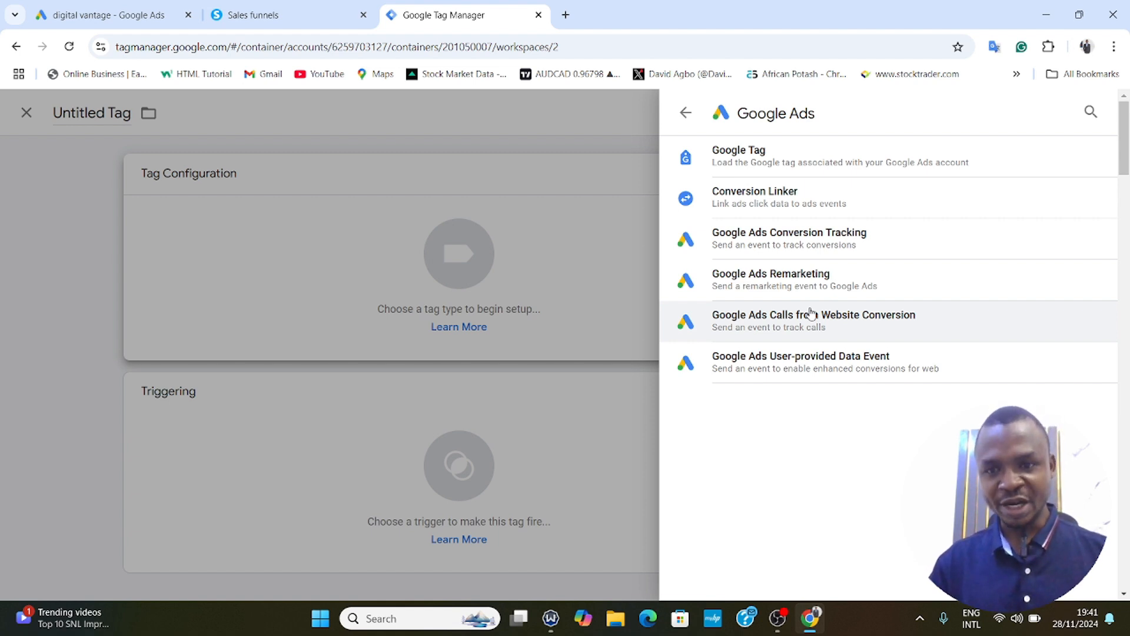
click(770, 240)
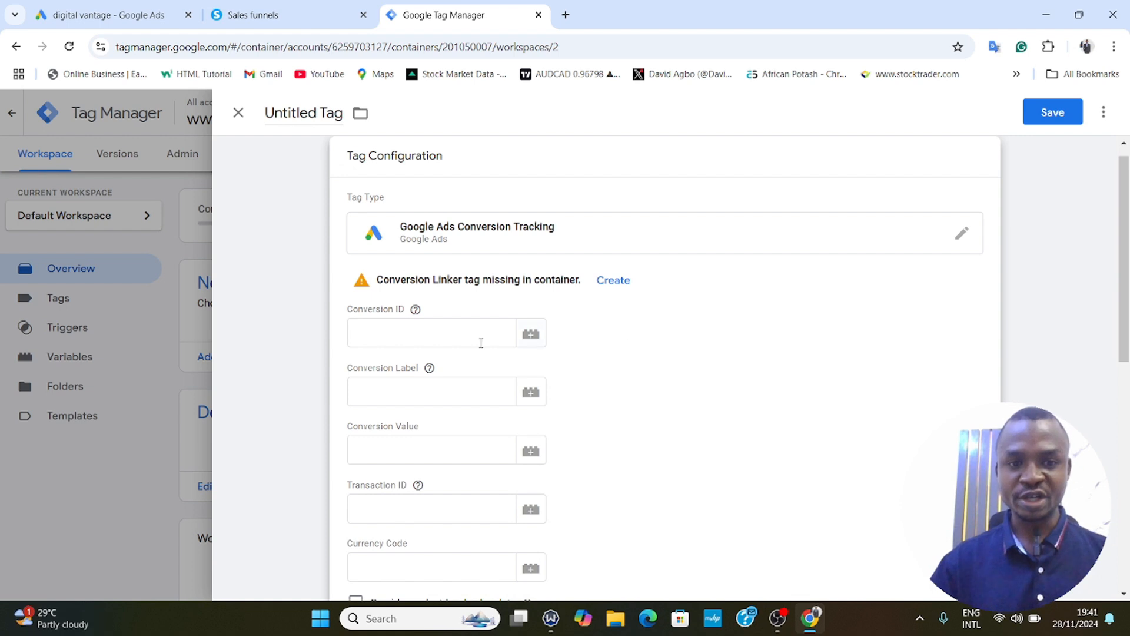
Copy the conversion ID from the Google Ads setup instructions into the new tag's Conversion ID in Google Tag Manager.
mouse_move(423, 314)
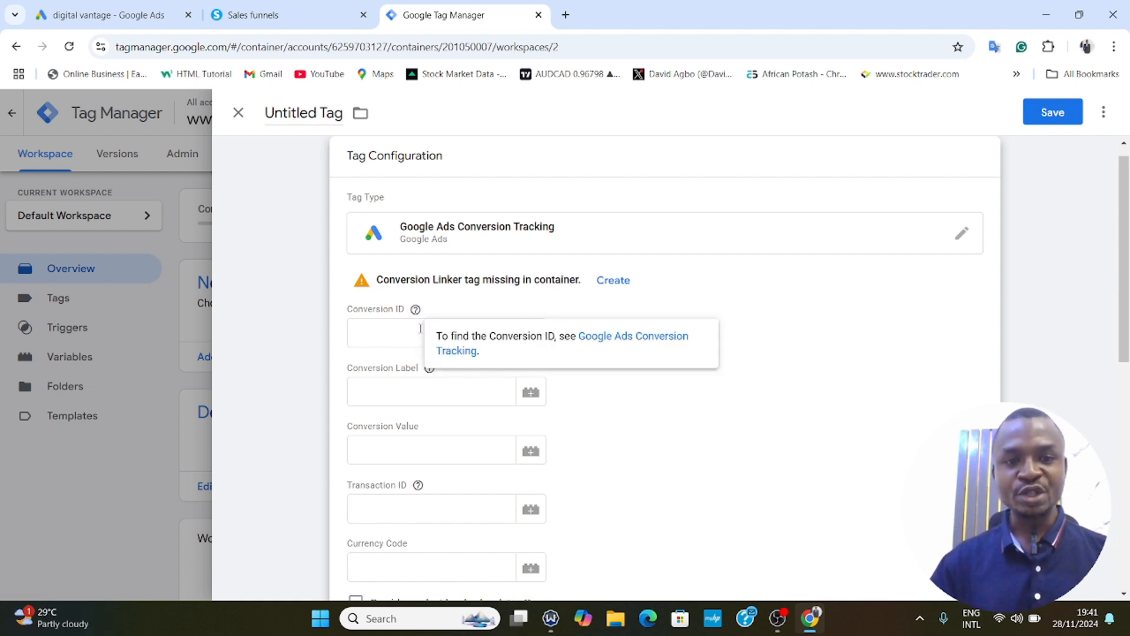
click(92, 12)
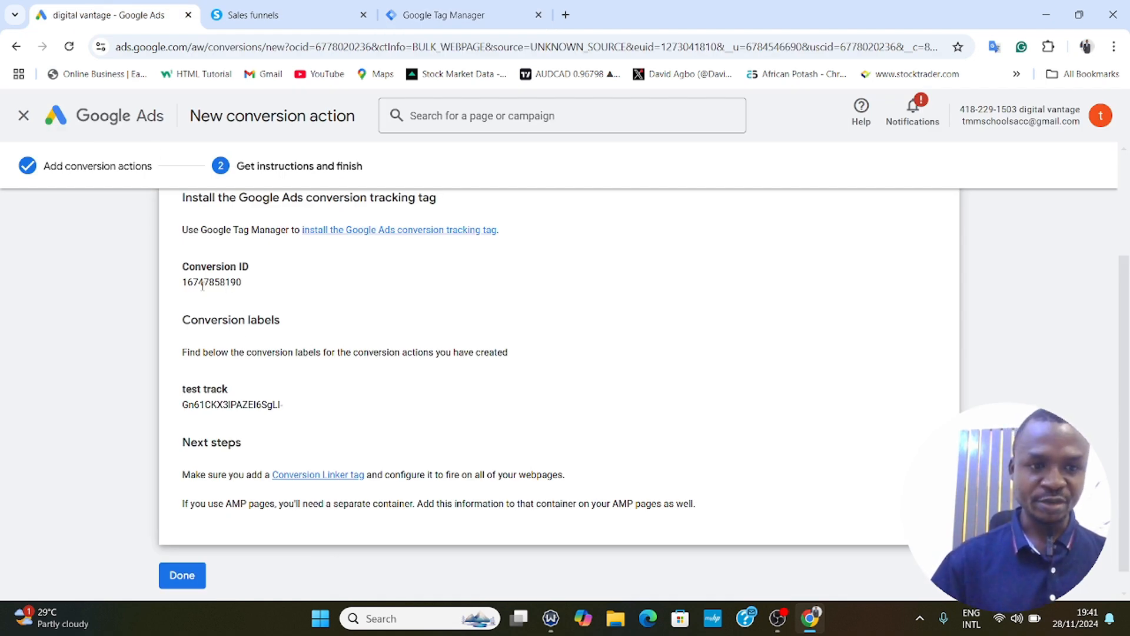
double_click(209, 282)
right_click(215, 286)
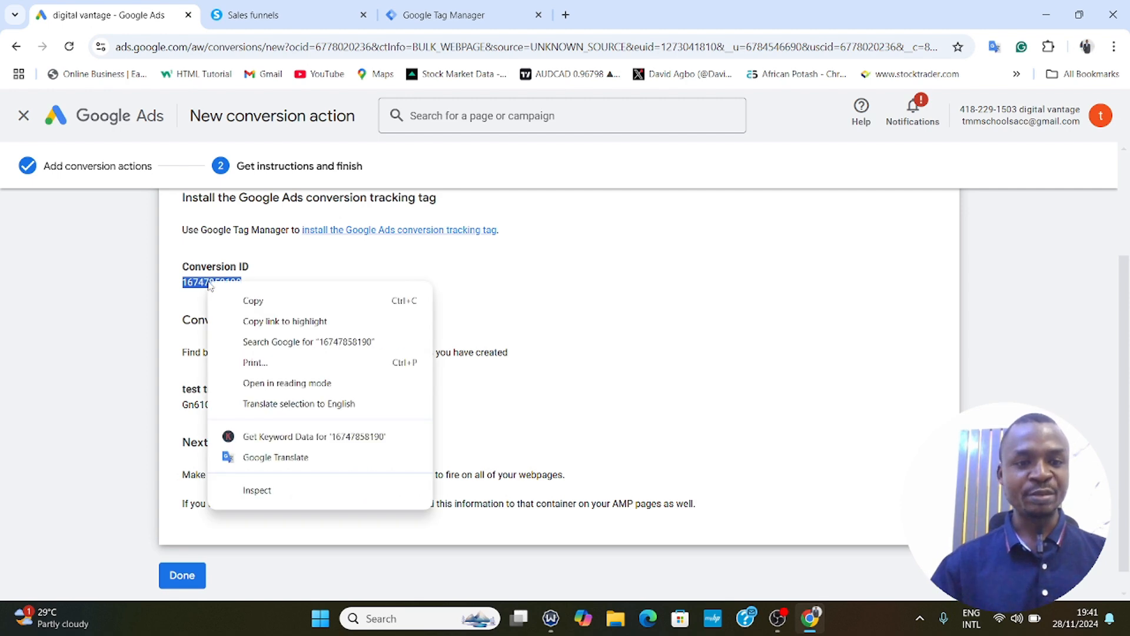
click(253, 303)
click(439, 12)
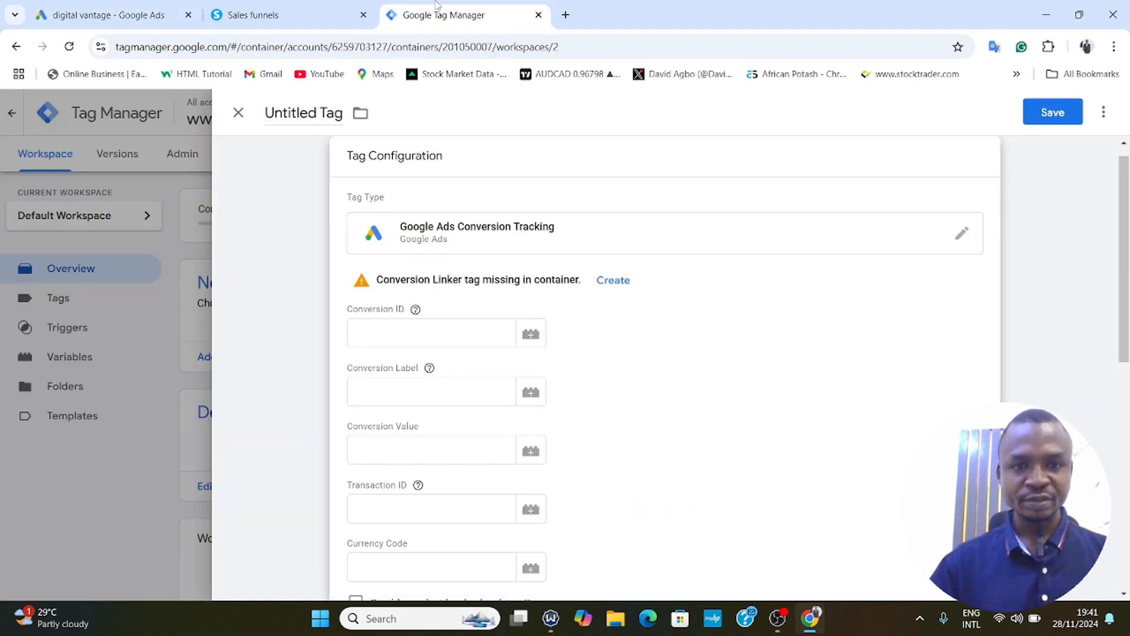
click(379, 339)
right_click(379, 340)
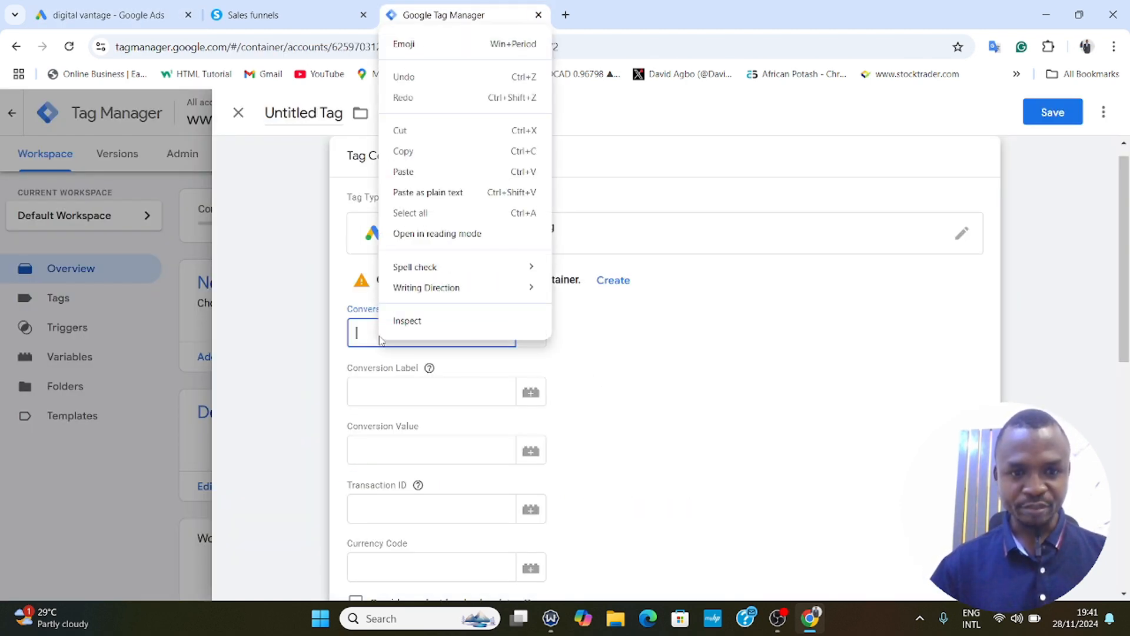
click(426, 177)
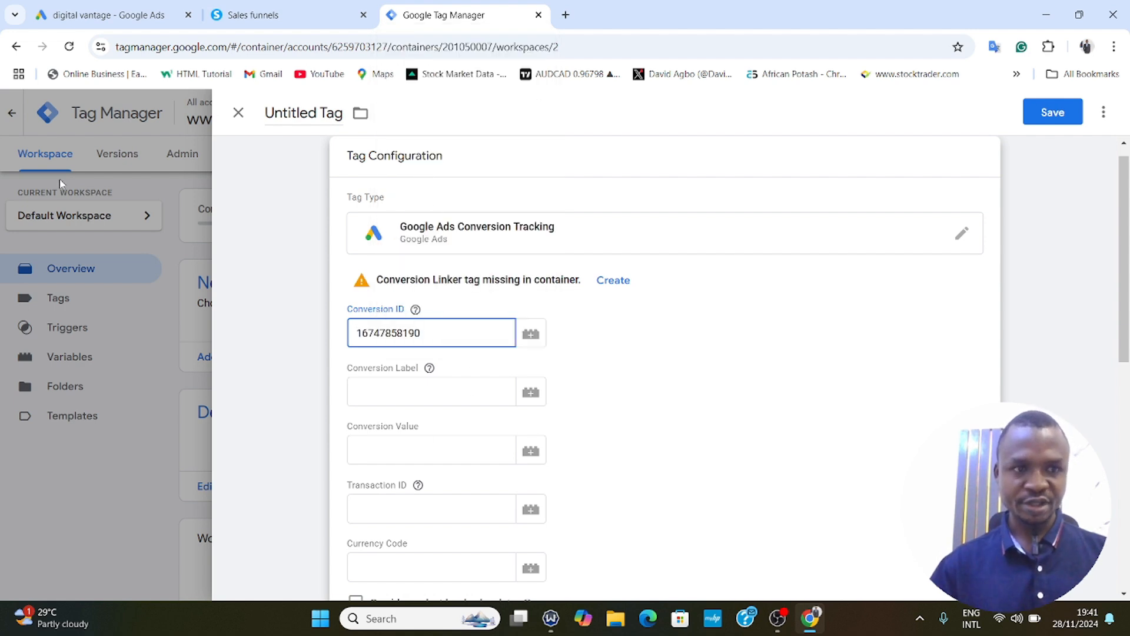
Copy the "test track" conversion label from Google Ads into the tag's Conversion Label in Google Tag Manager.
click(112, 15)
double_click(235, 404)
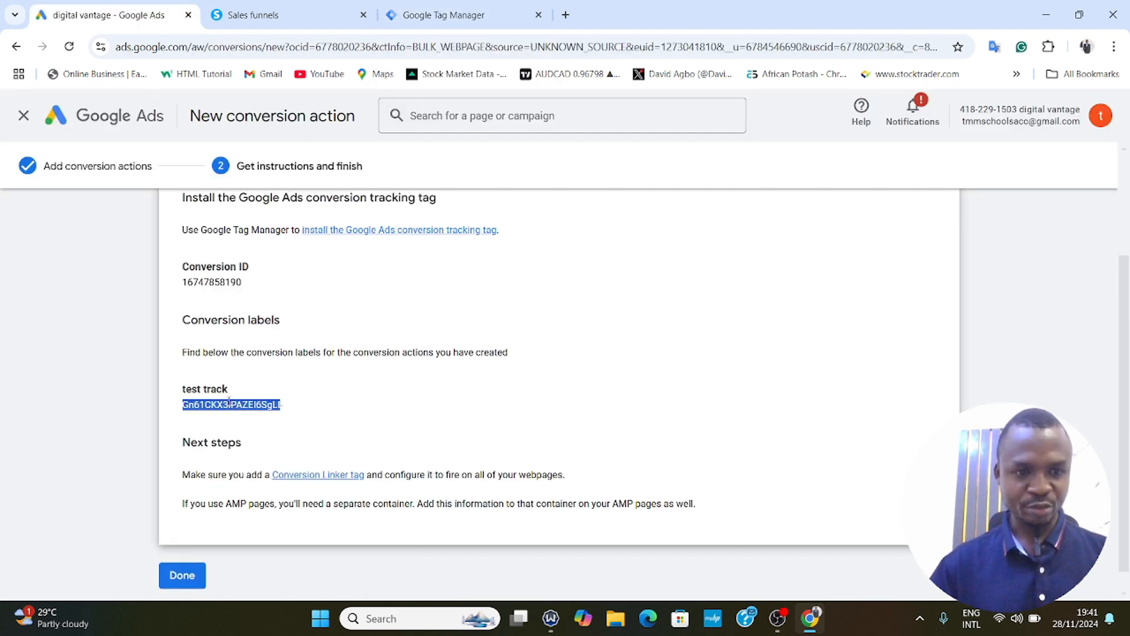
right_click(236, 406)
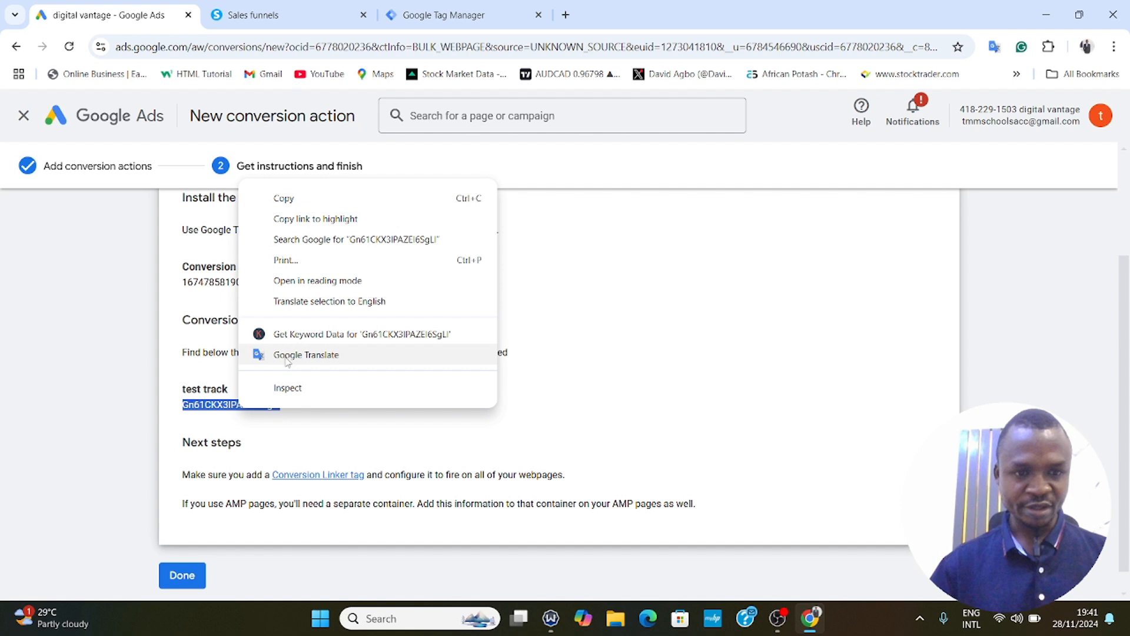
click(294, 196)
click(447, 14)
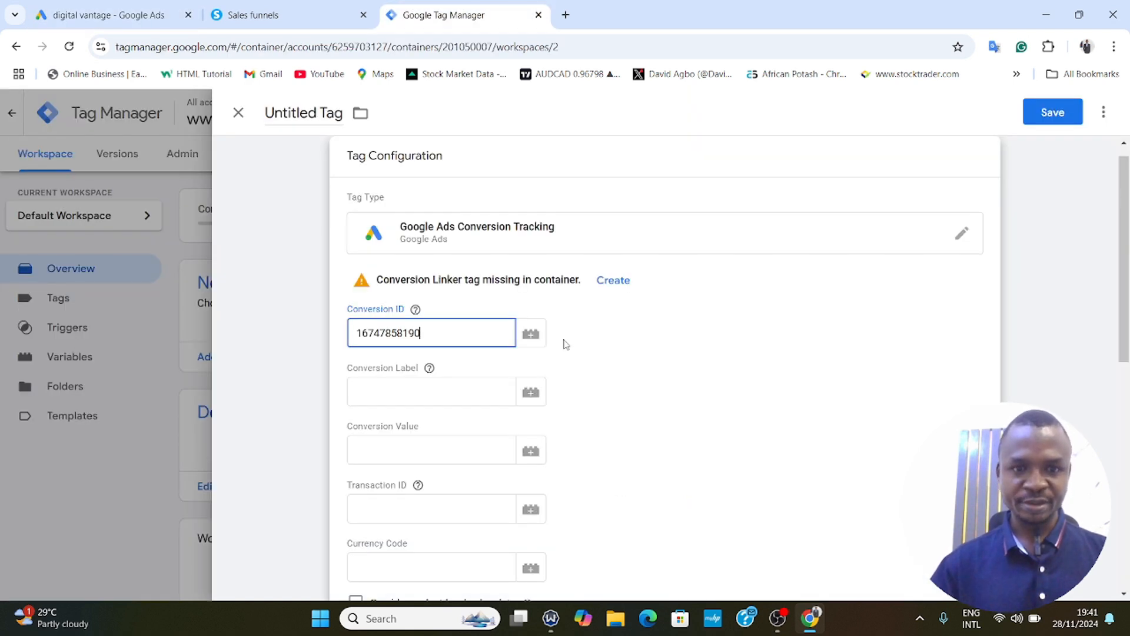
click(380, 398)
right_click(381, 398)
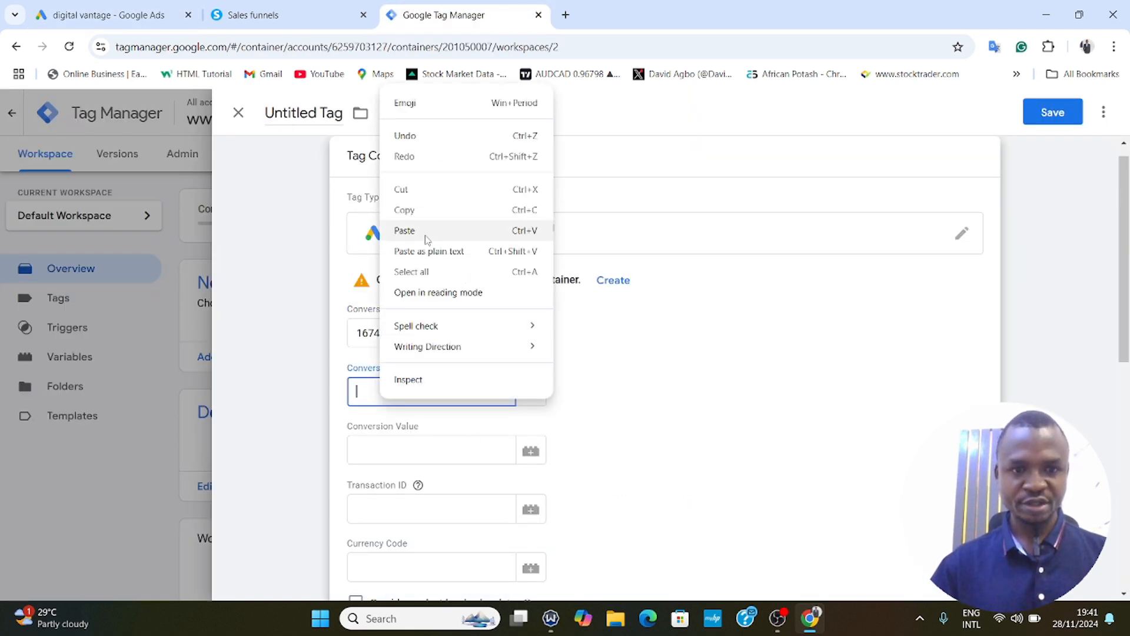
click(425, 234)
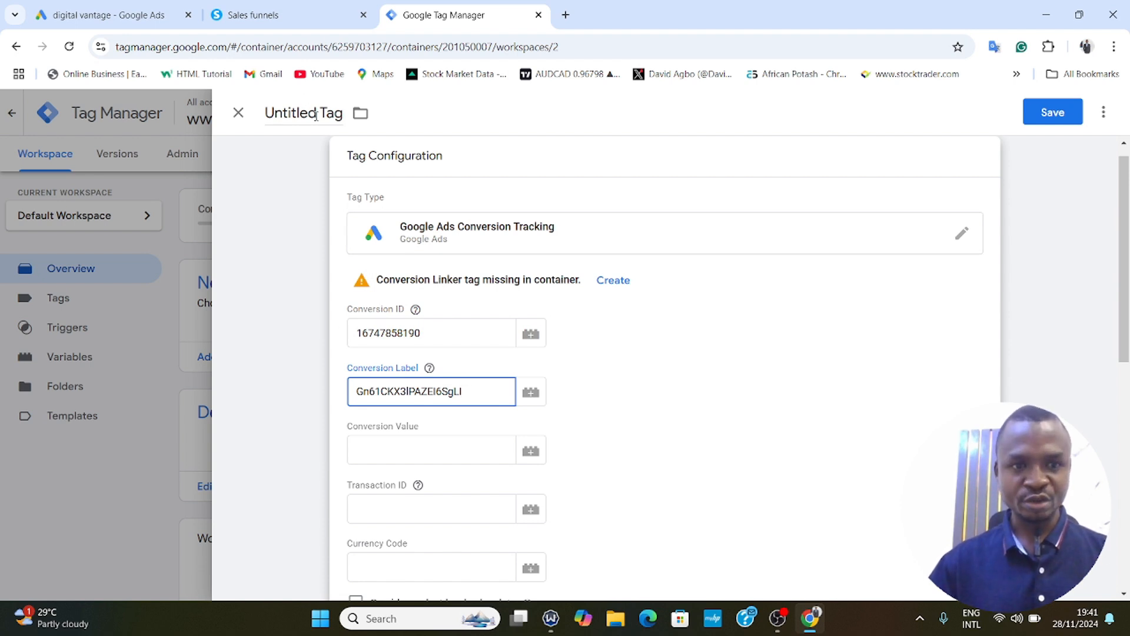
Rename the tag "test google Tag".
drag(317, 113, 218, 131)
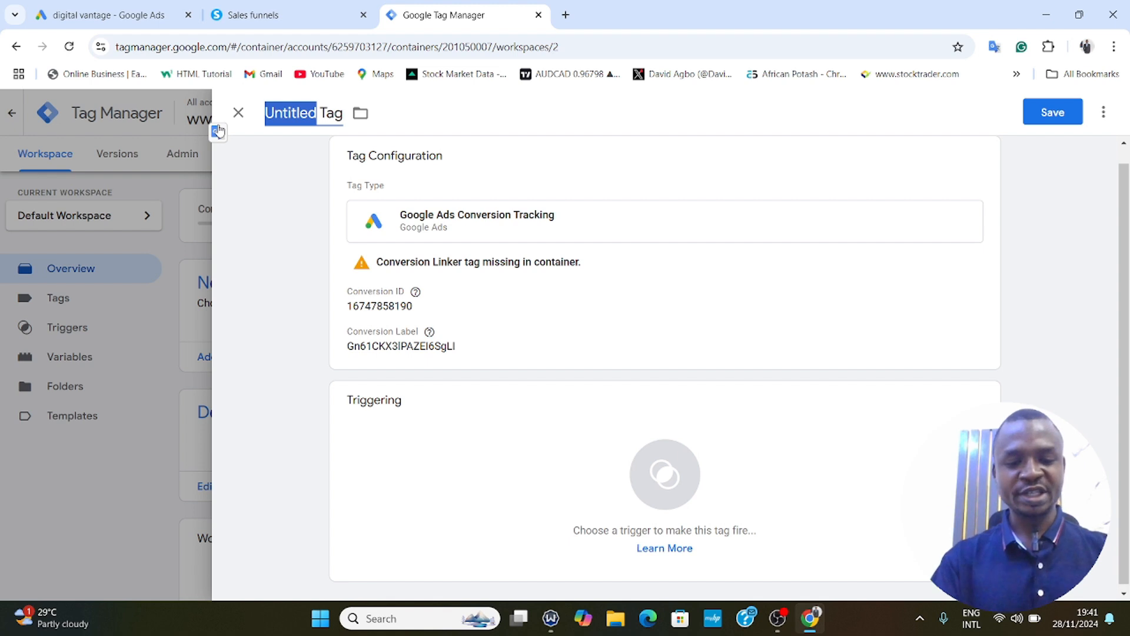
text(test)
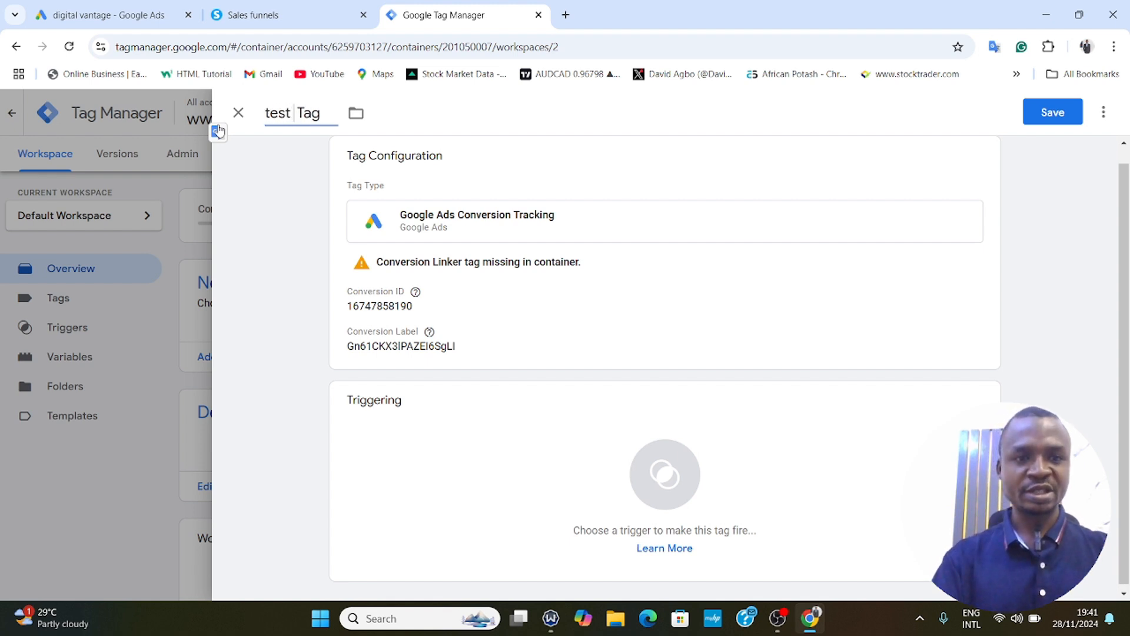
text( google)
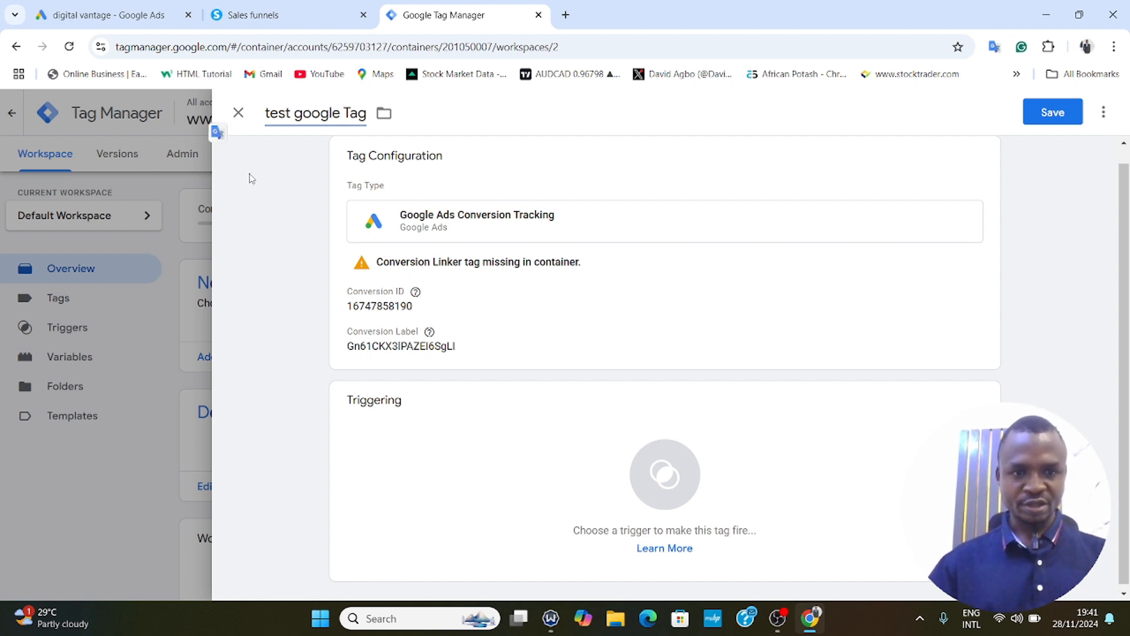
Set the tag to fire on the All Pages trigger and save the tag.
scroll(499, 459, down, 1)
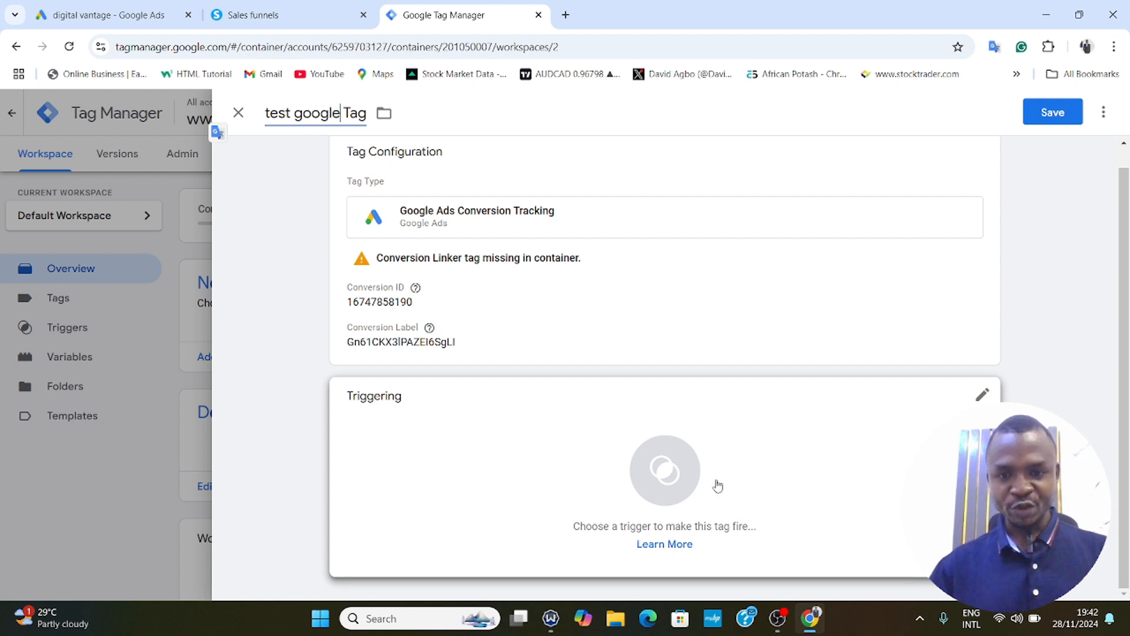
click(673, 478)
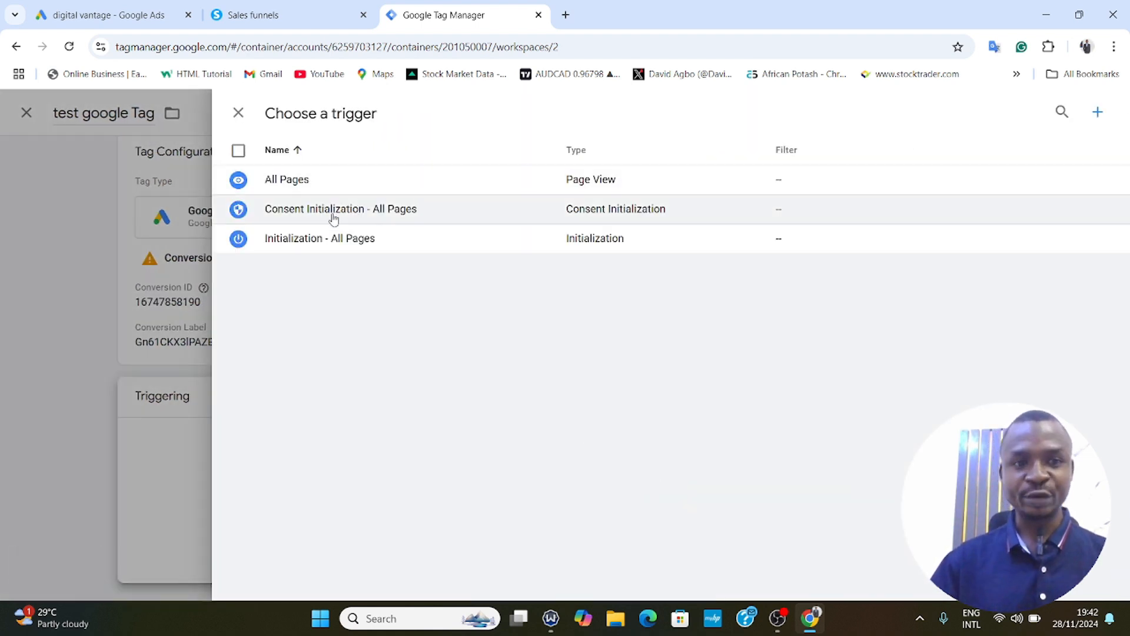
click(319, 183)
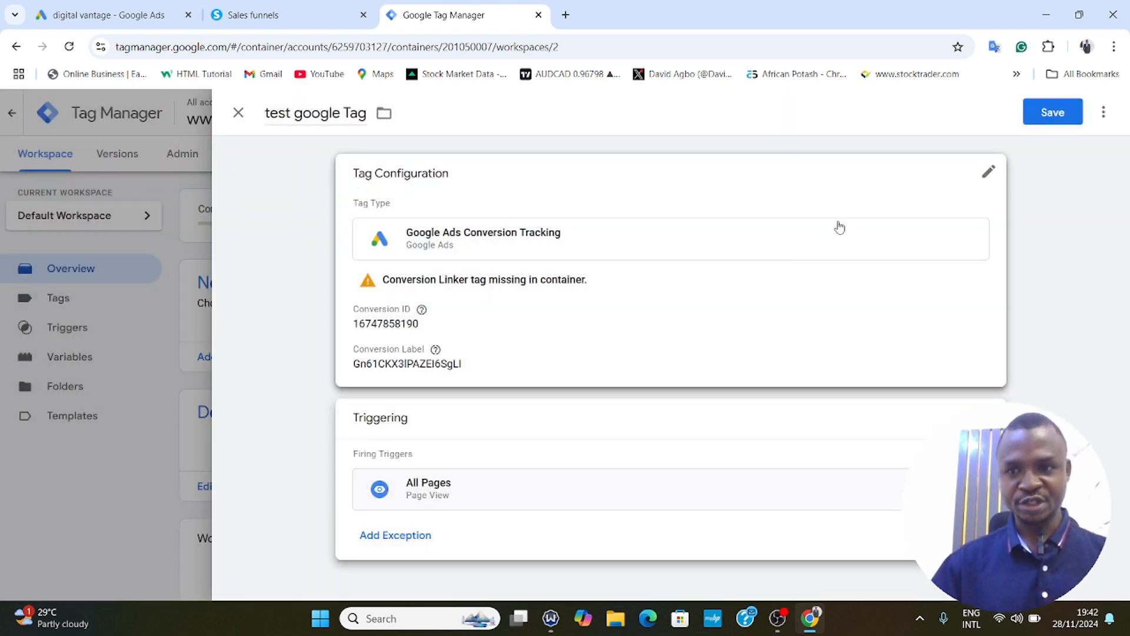
click(1064, 125)
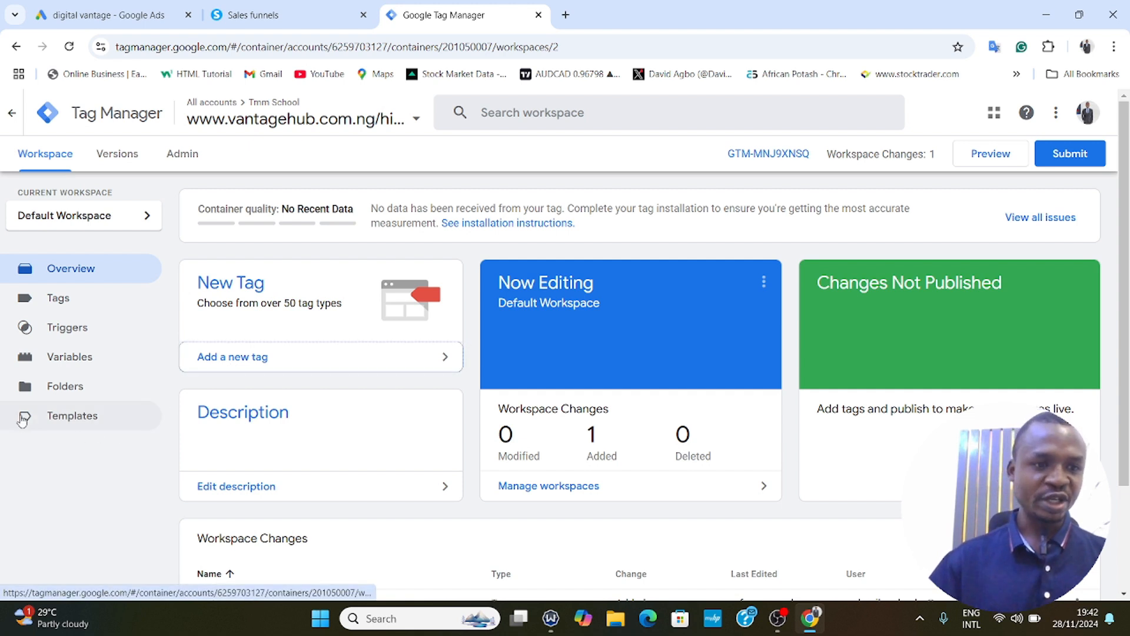
click(60, 337)
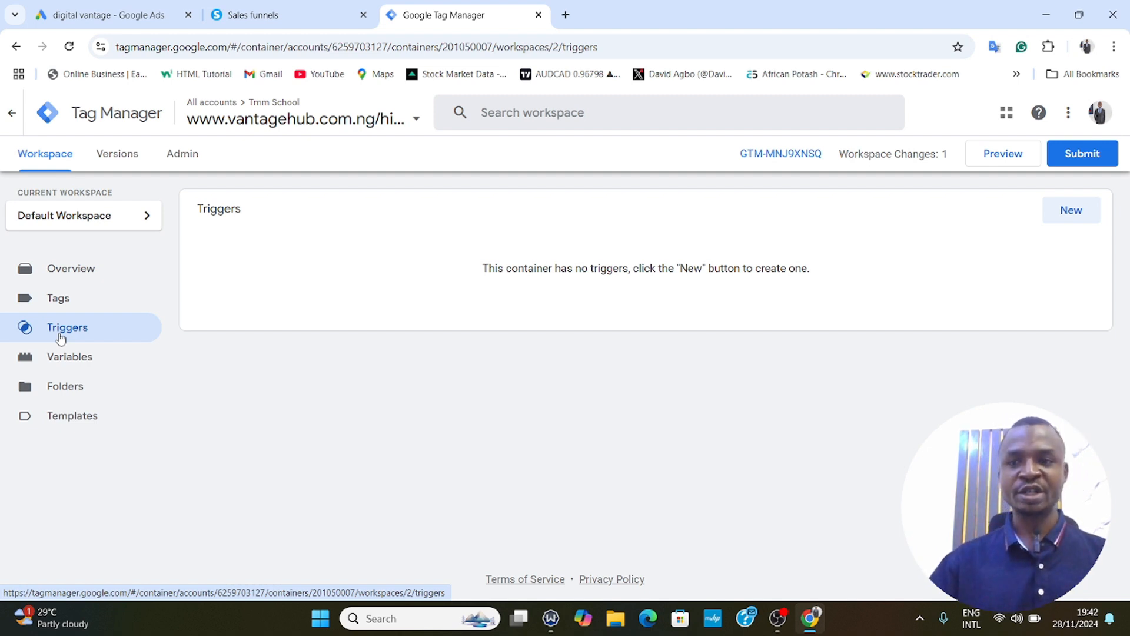
click(1071, 211)
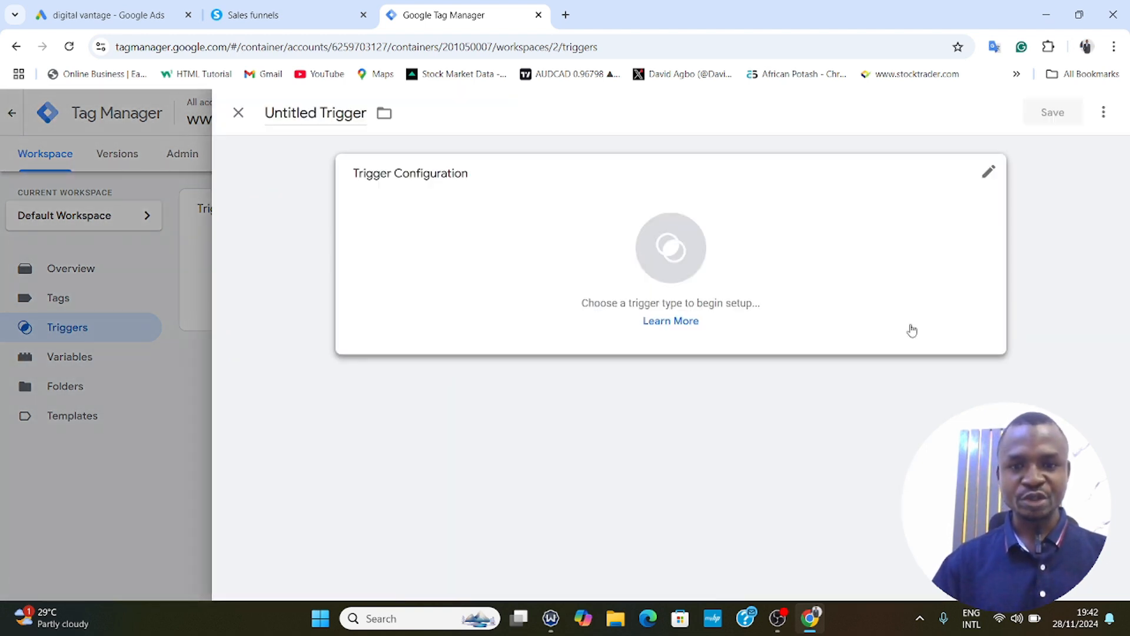
click(674, 242)
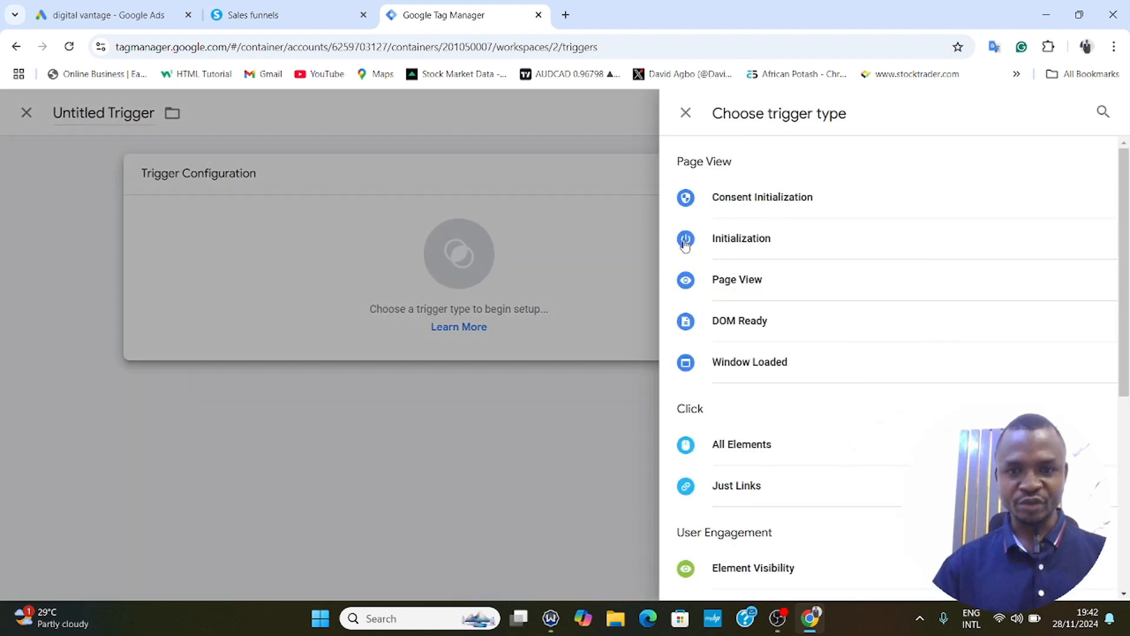
scroll(835, 340, down, 2)
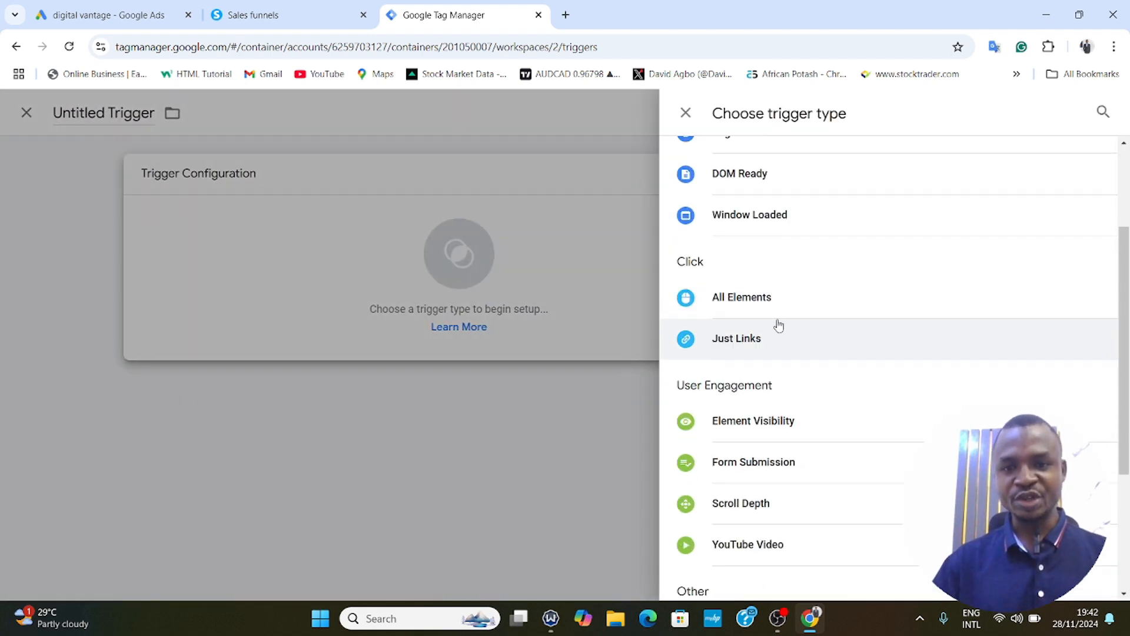
scroll(760, 303, up, 2)
scroll(760, 303, down, 2)
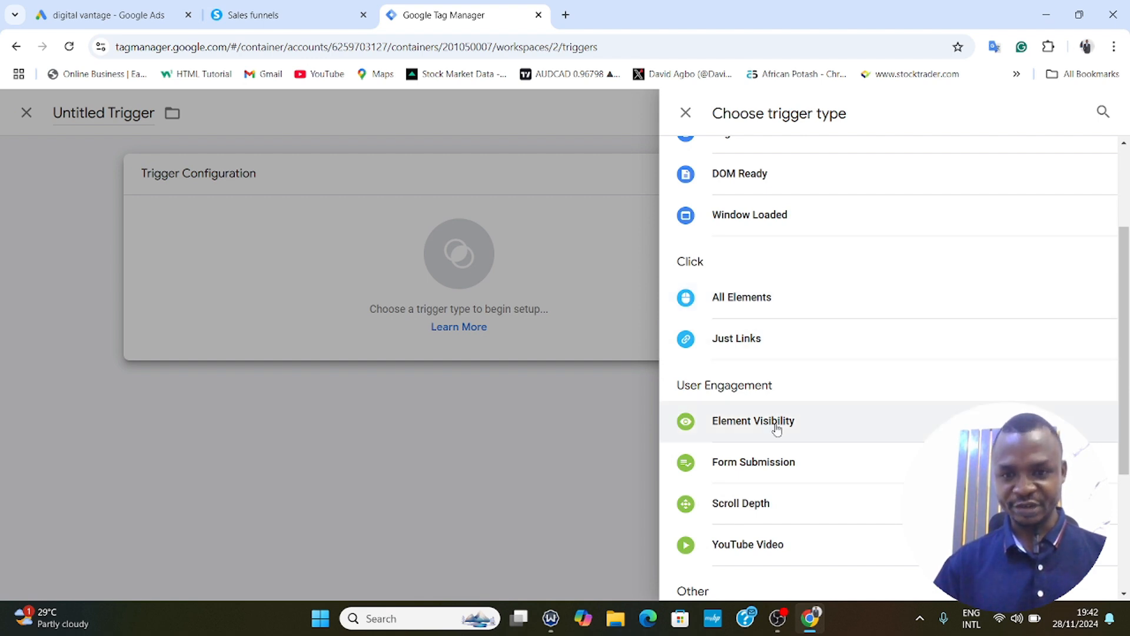
scroll(778, 433, down, 2)
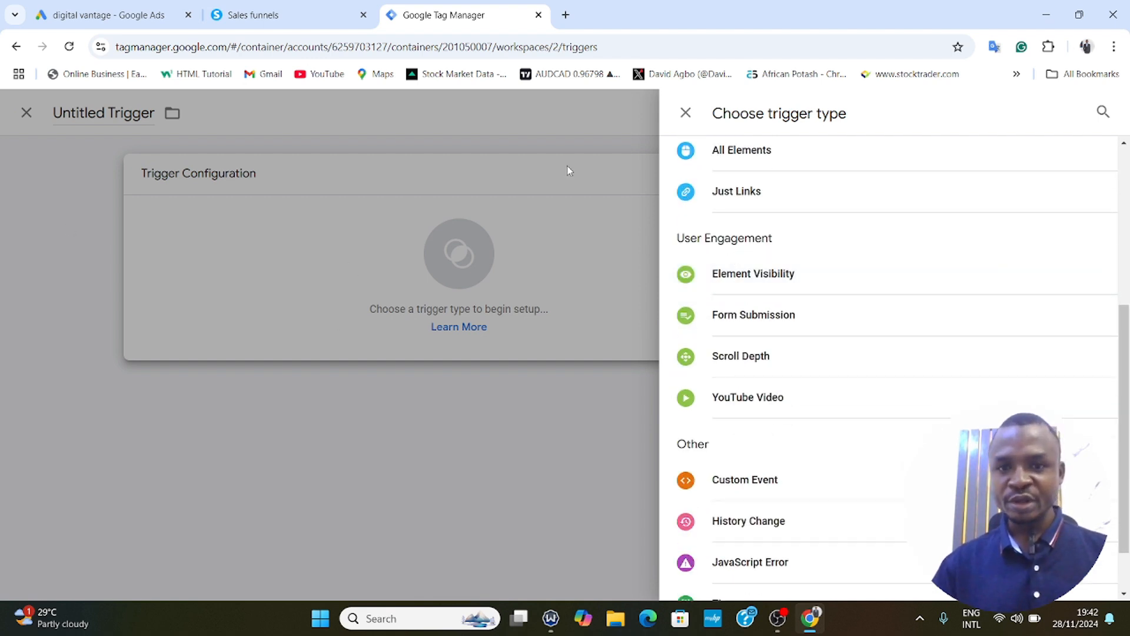
click(686, 112)
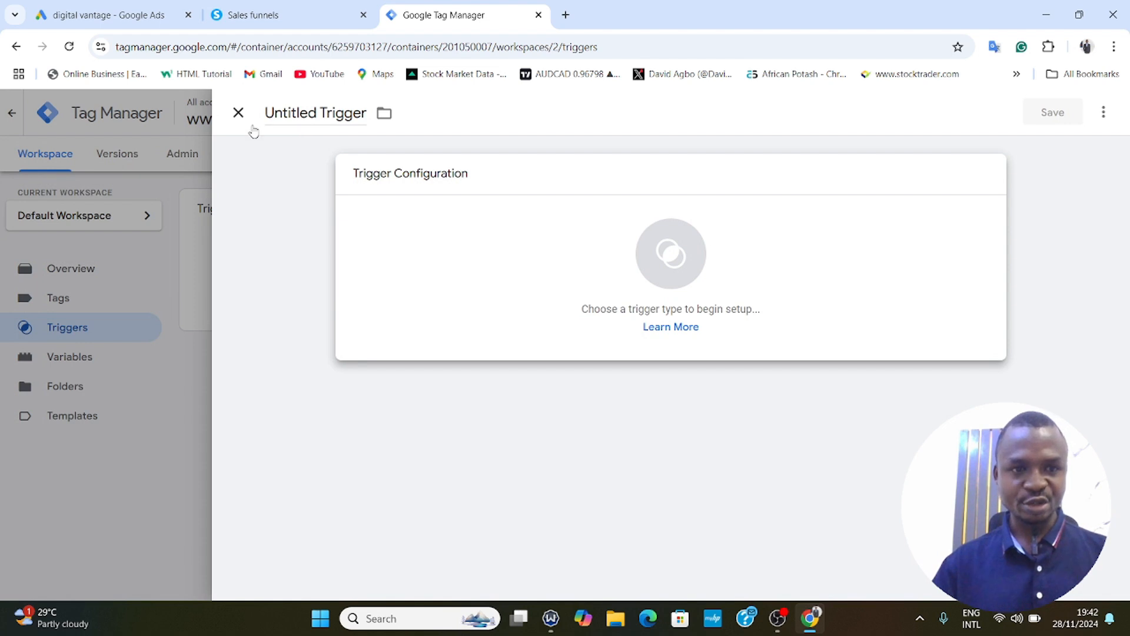
click(239, 113)
Enable the built-in variables Click Element, Click Classes, Click ID, Click Target, Click URL and Click Text.
click(78, 360)
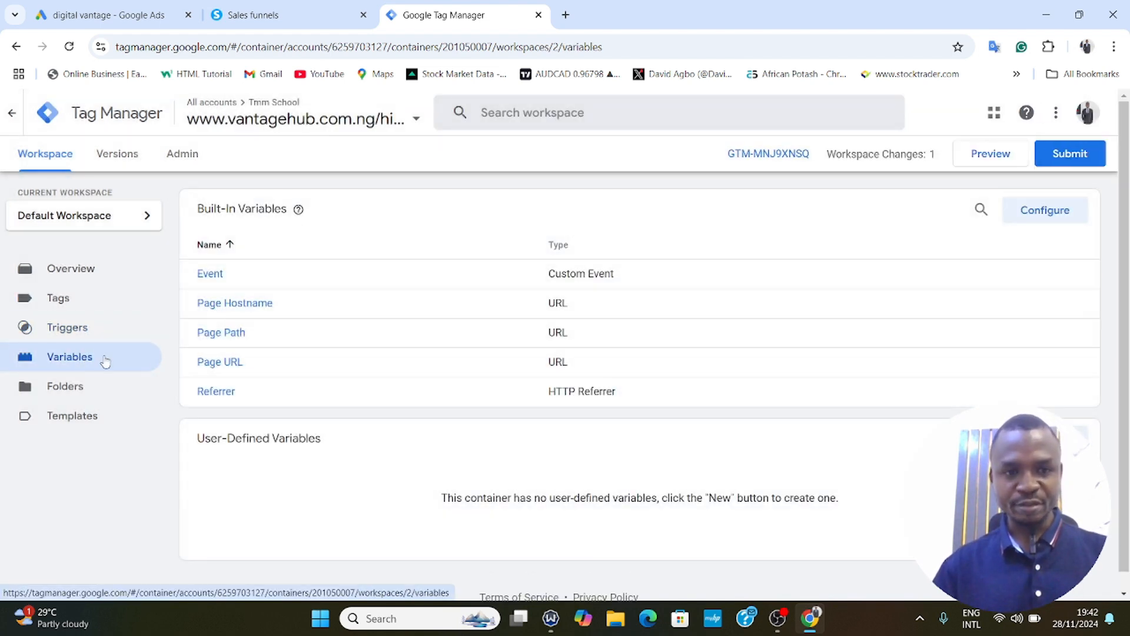
click(1052, 213)
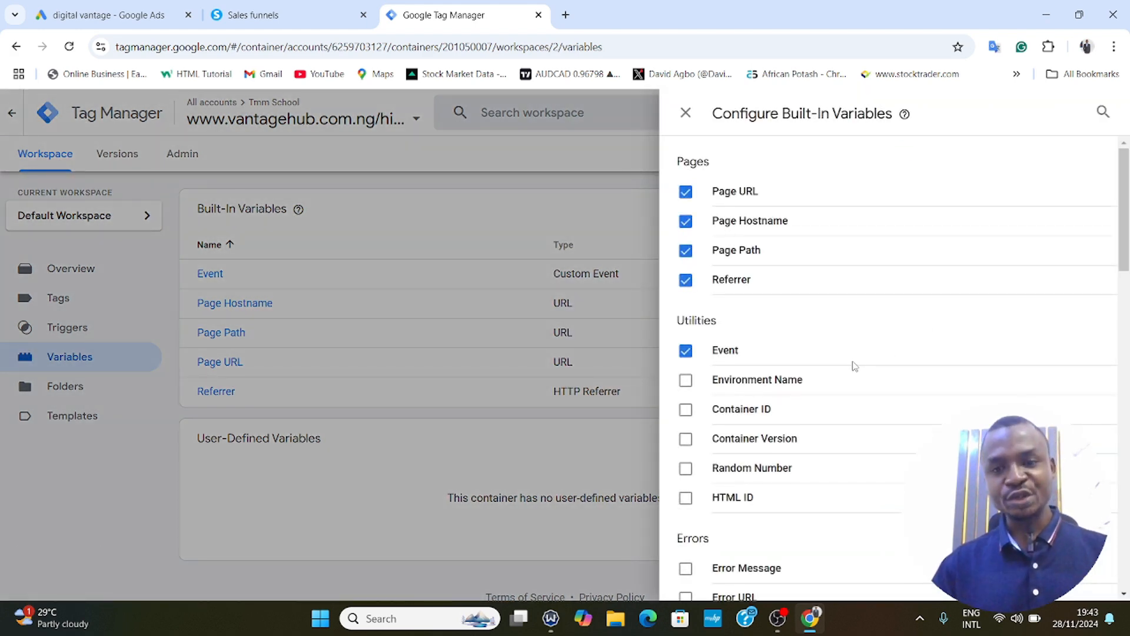
scroll(854, 366, down, 6)
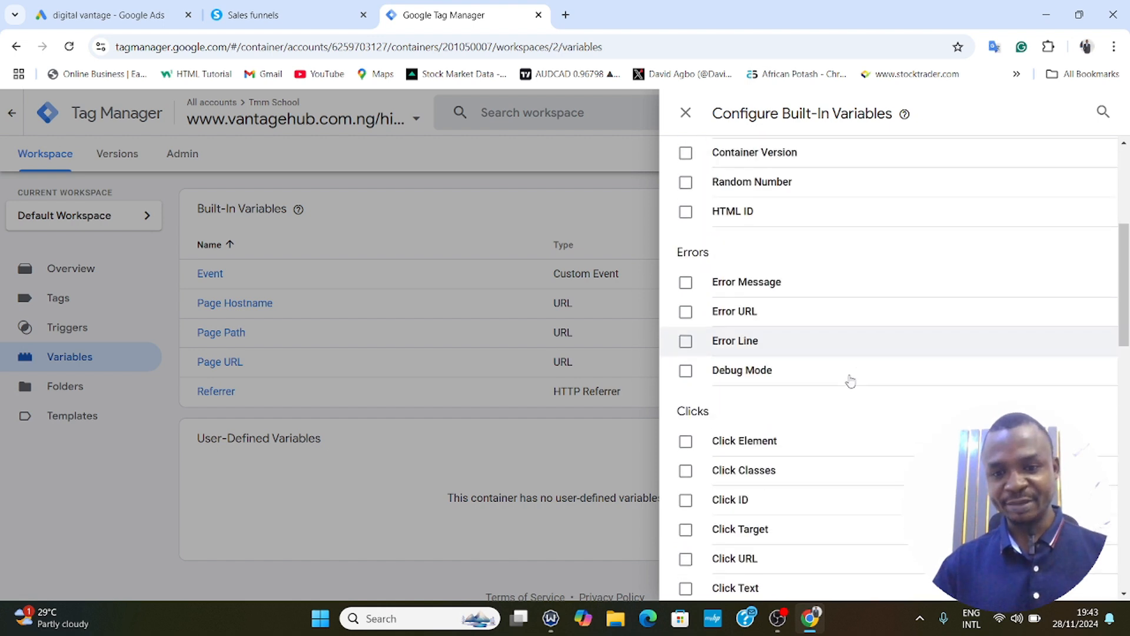
scroll(846, 381, down, 1)
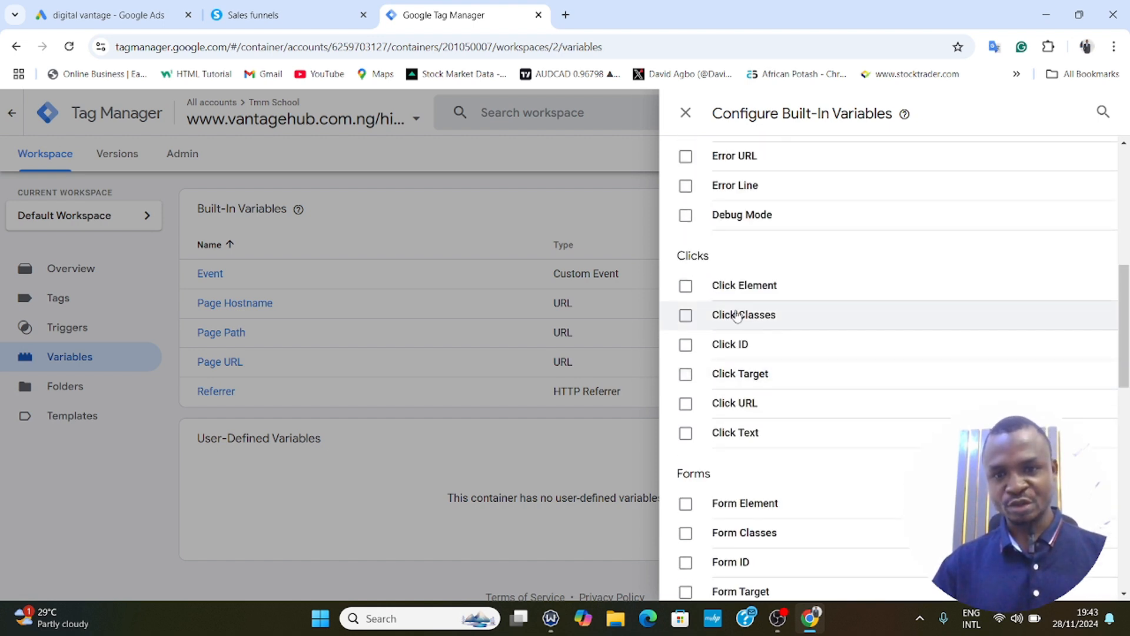
click(686, 287)
click(686, 316)
click(685, 344)
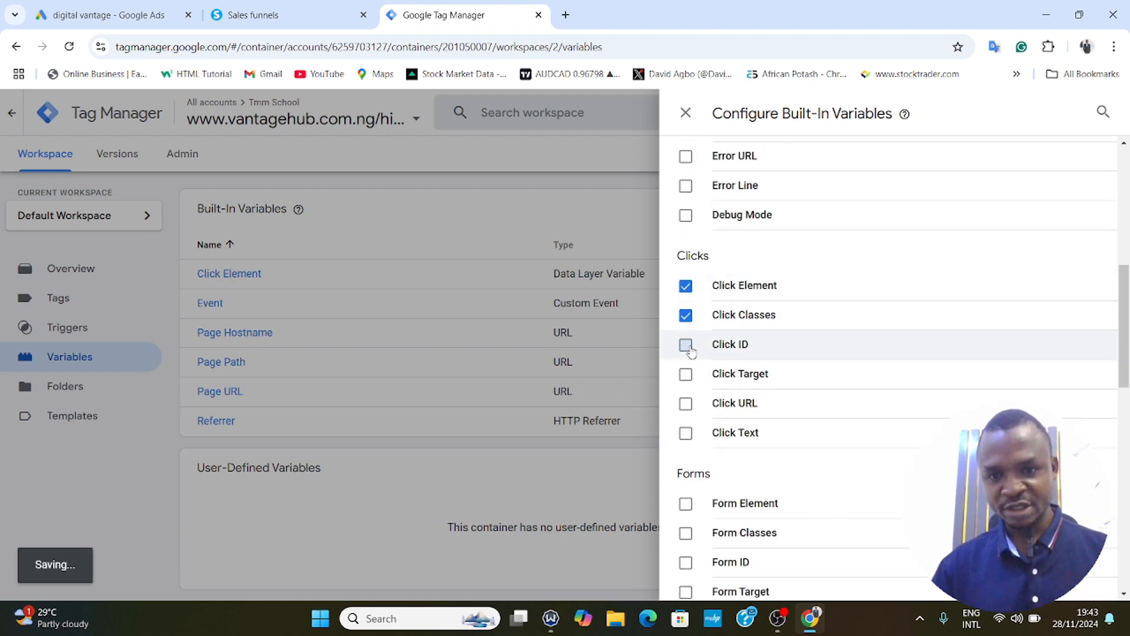
click(685, 374)
click(686, 403)
click(686, 433)
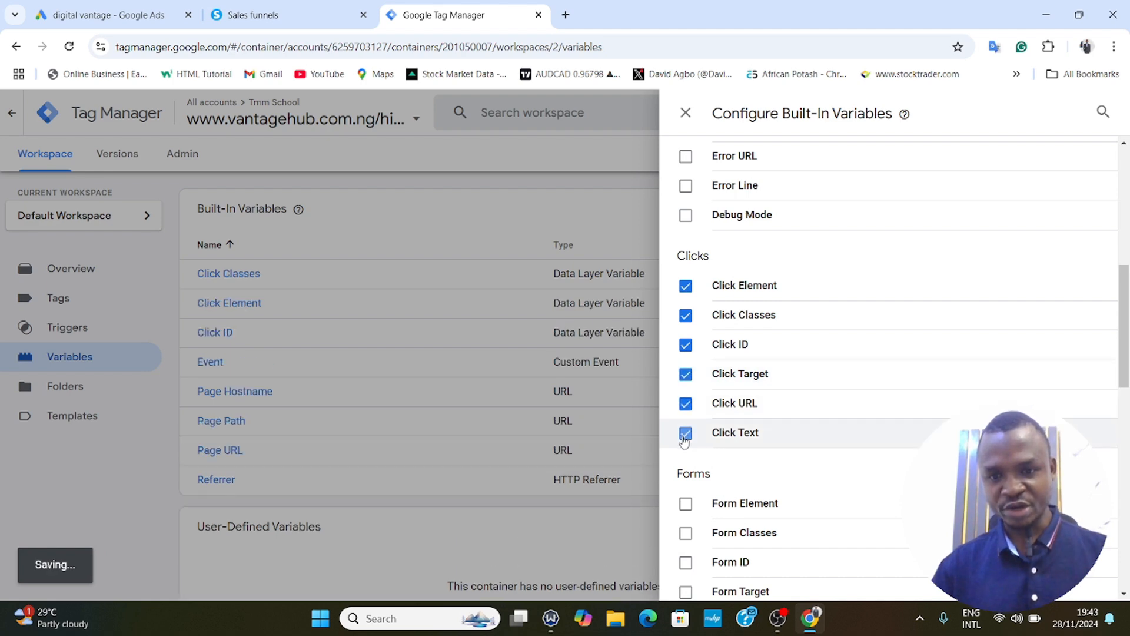
click(686, 112)
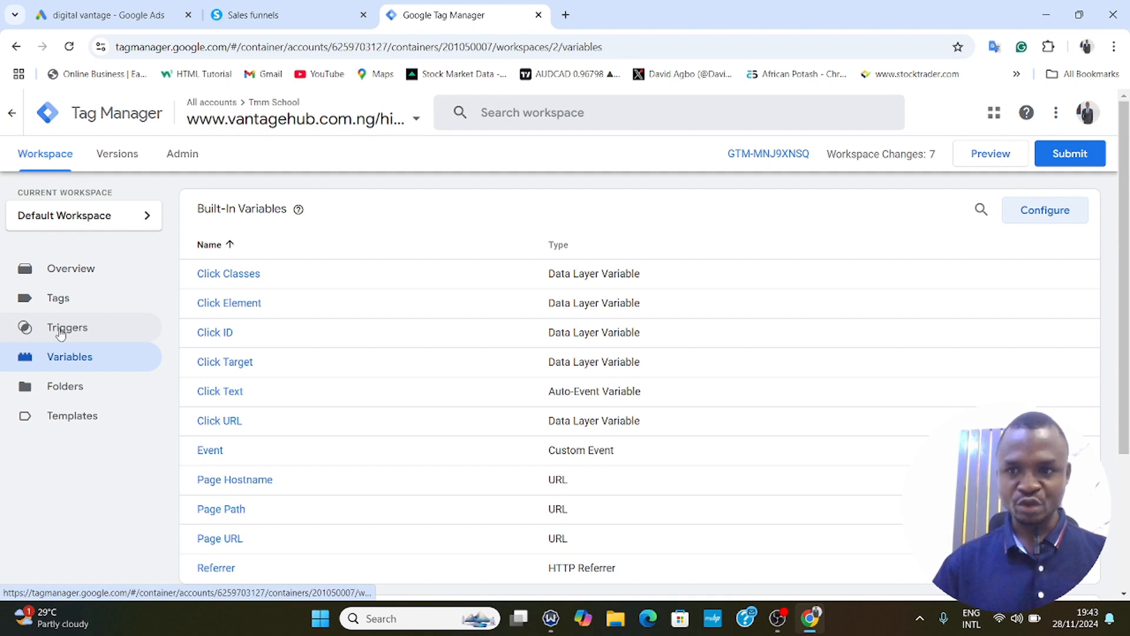
Create a new trigger of the type Click - All Elements.
click(61, 331)
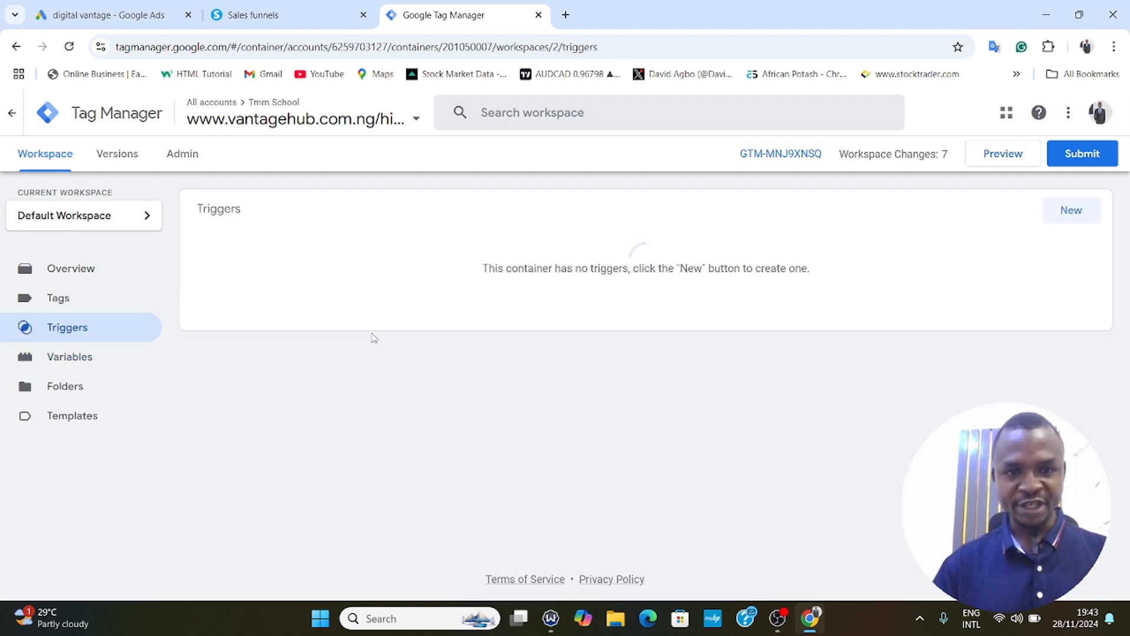
click(1078, 220)
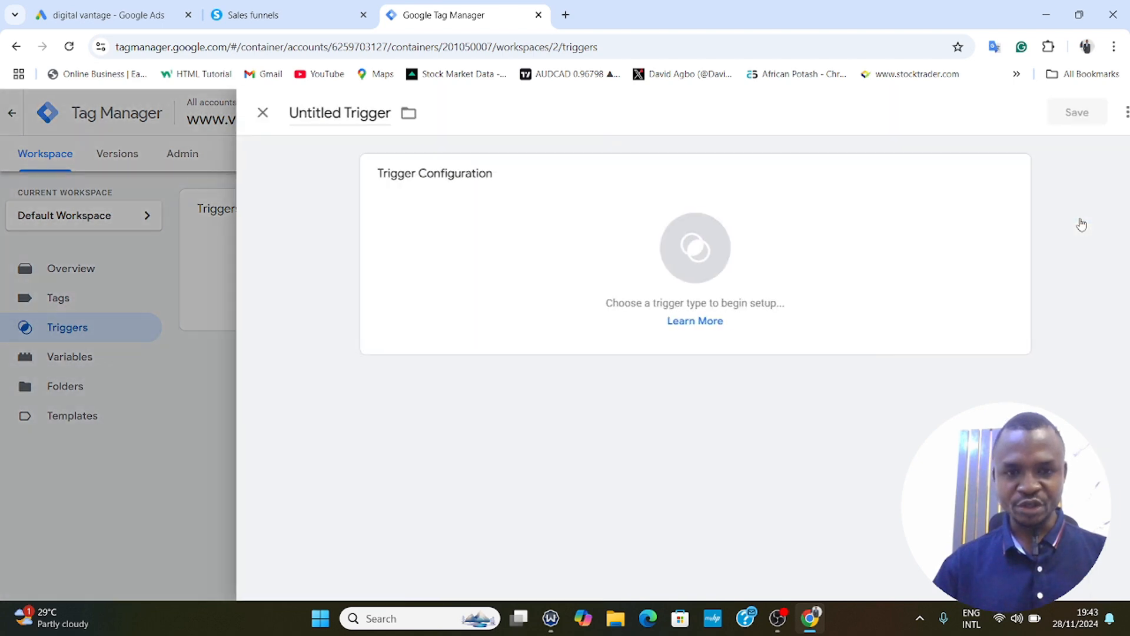
click(670, 261)
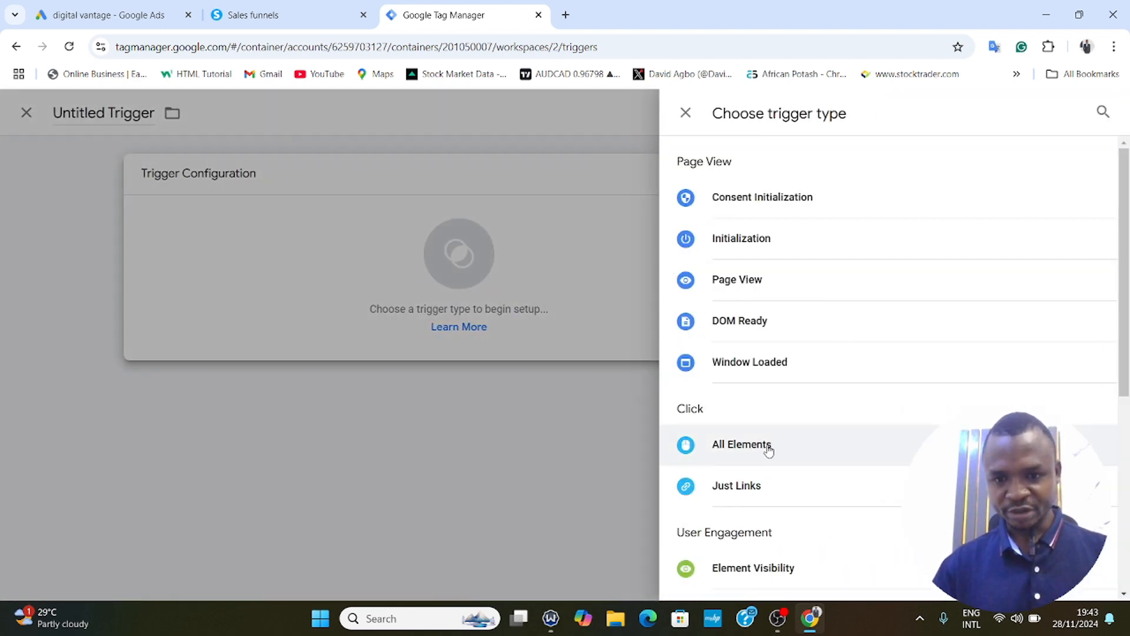
click(768, 451)
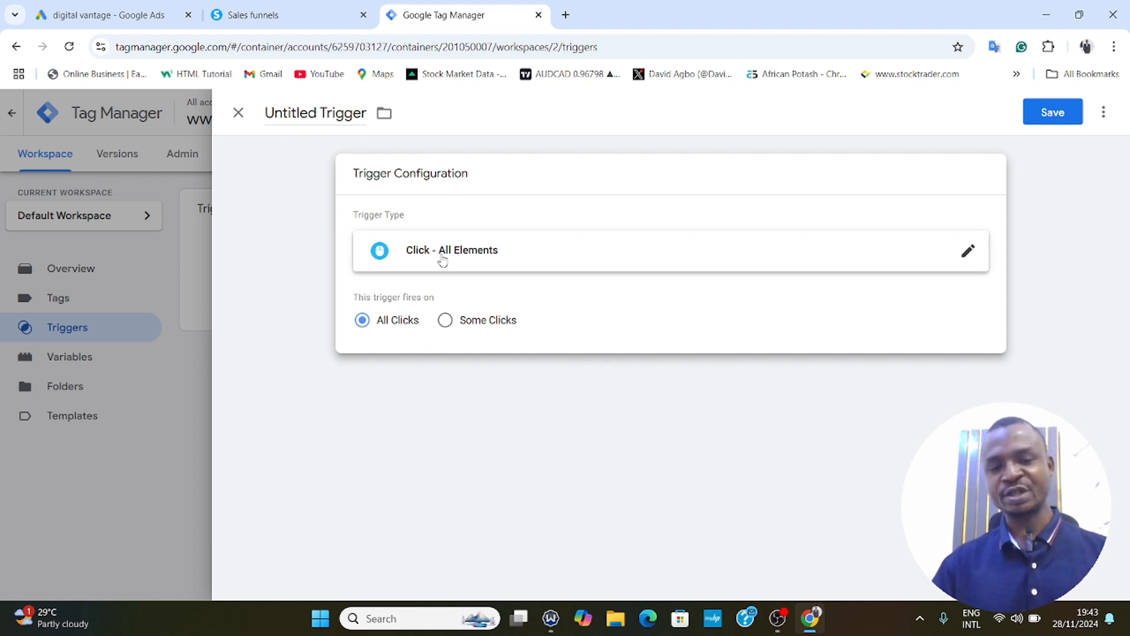
Copy the Itunu Hills step's link from systeme.io, open it in a new browser tab, and return to Google Tag Manager.
click(254, 15)
click(875, 378)
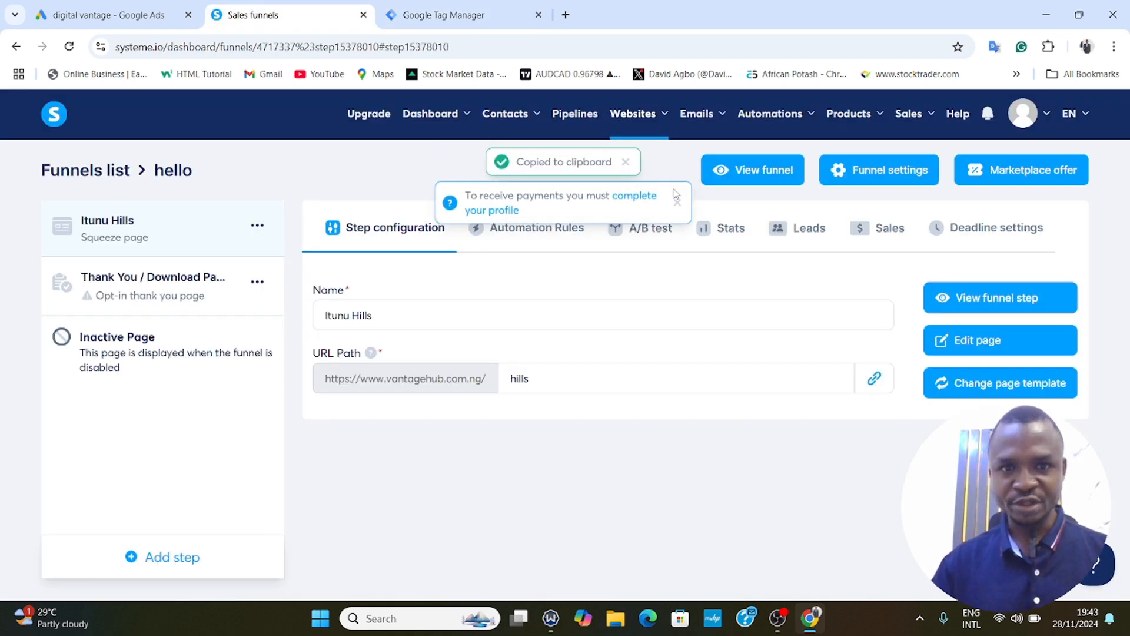
click(566, 15)
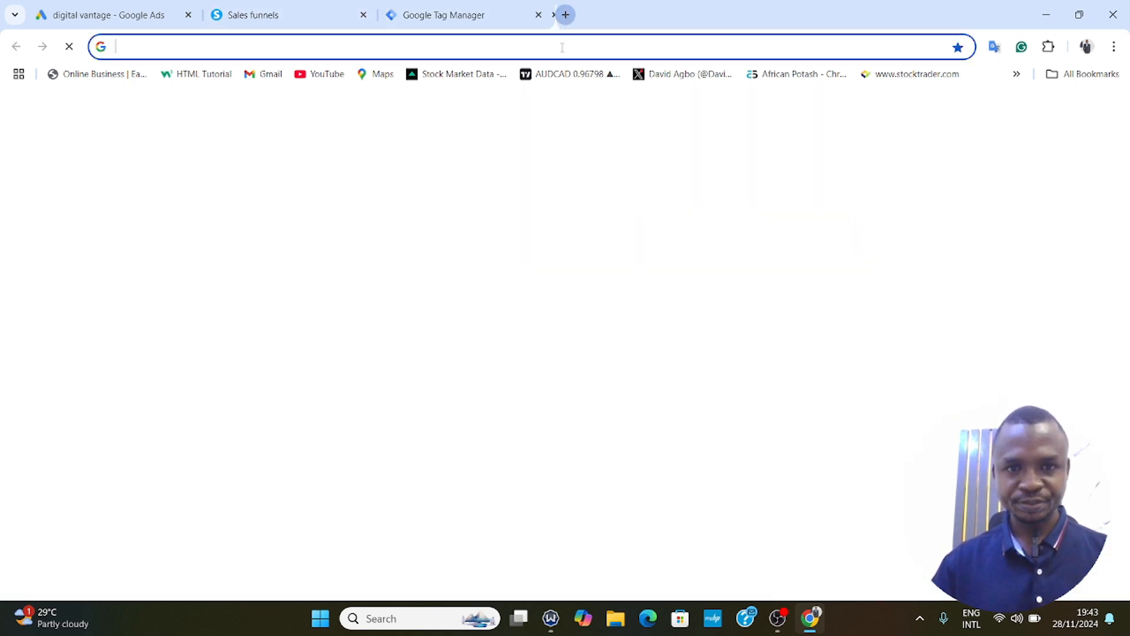
right_click(500, 46)
click(616, 188)
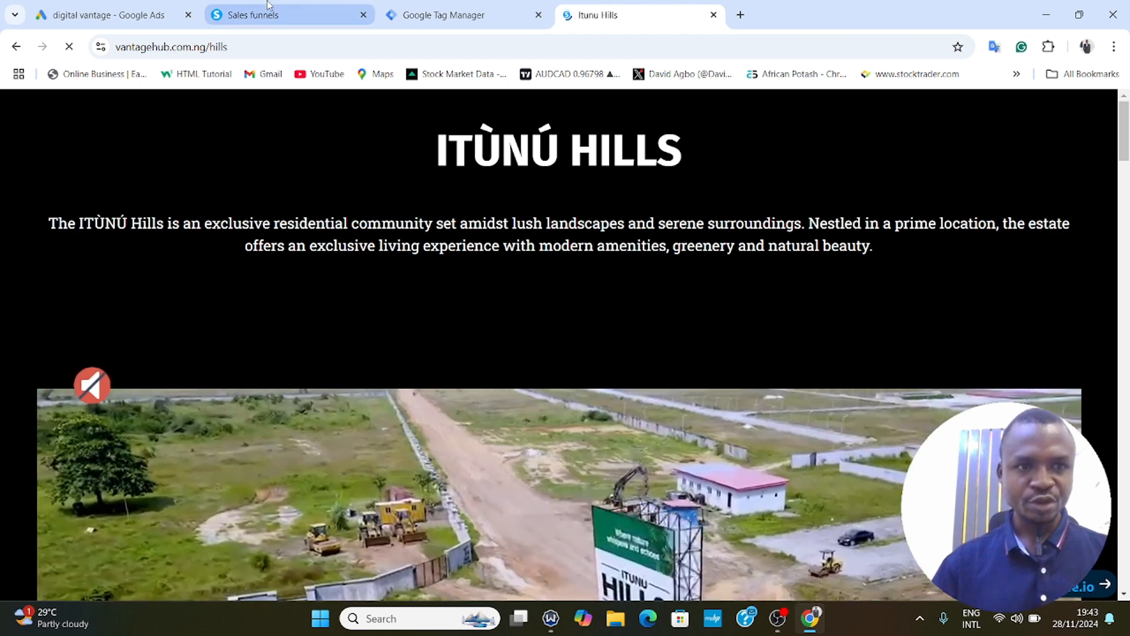
click(268, 4)
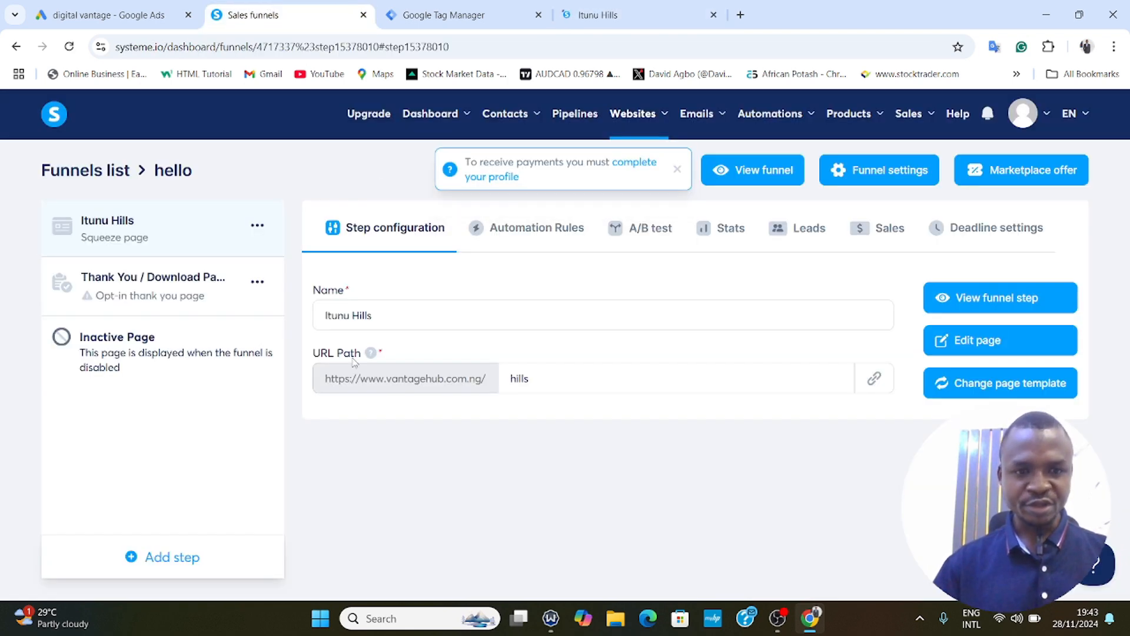
click(437, 18)
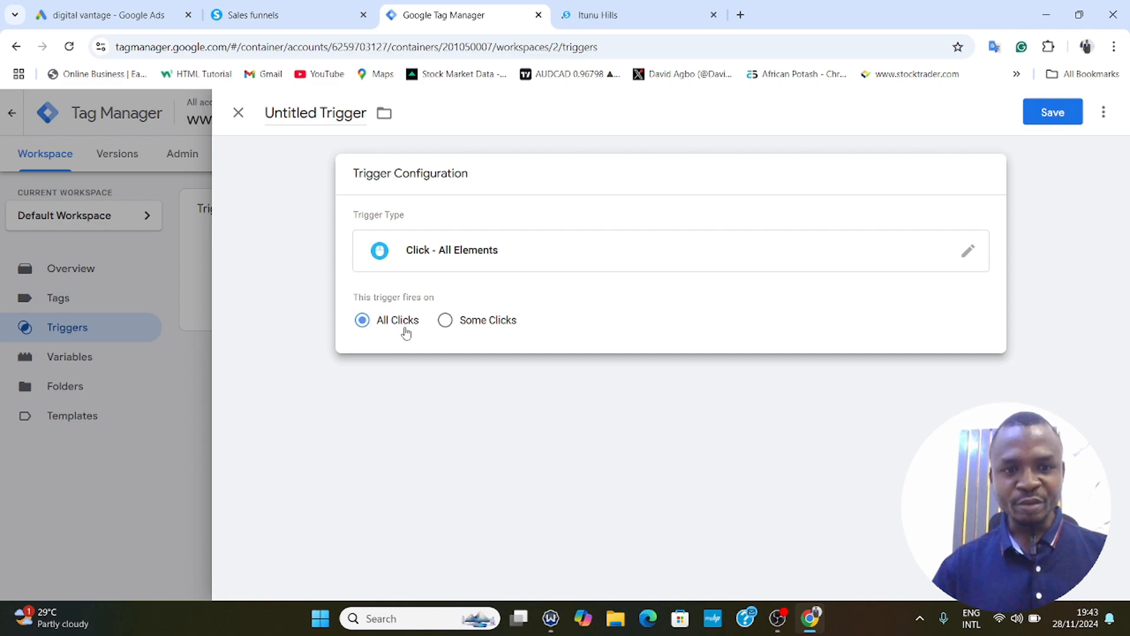
Examine the Itunu Hills landing page down to its contact button, and return to the trigger in Google Tag Manager.
click(597, 14)
scroll(565, 291, down, 4)
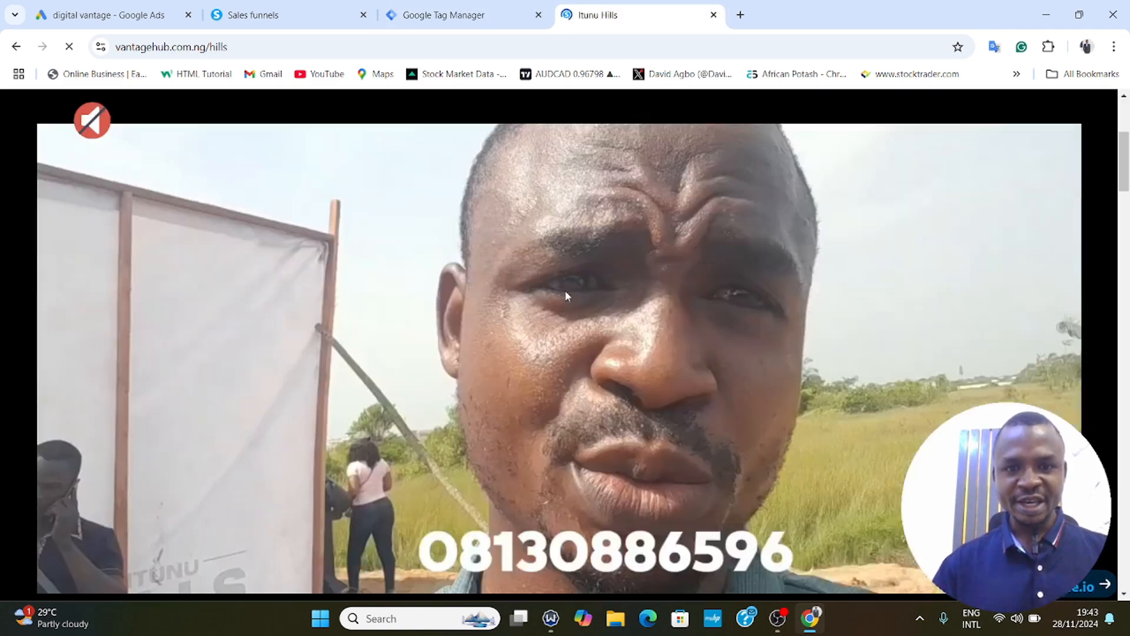
scroll(566, 290, down, 15)
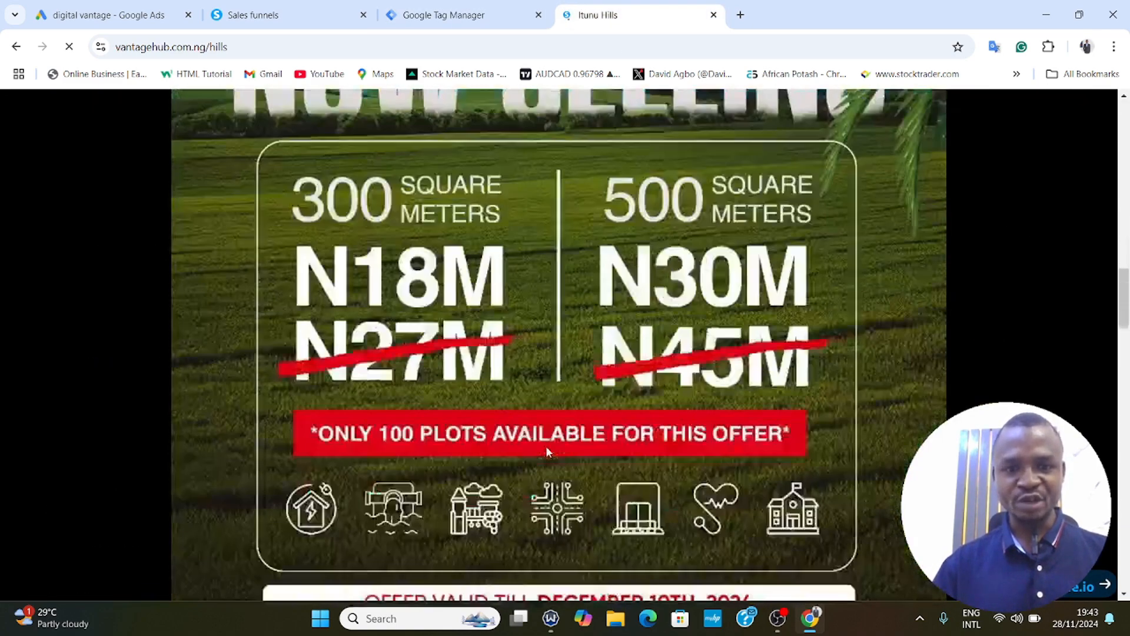
scroll(546, 451, down, 3)
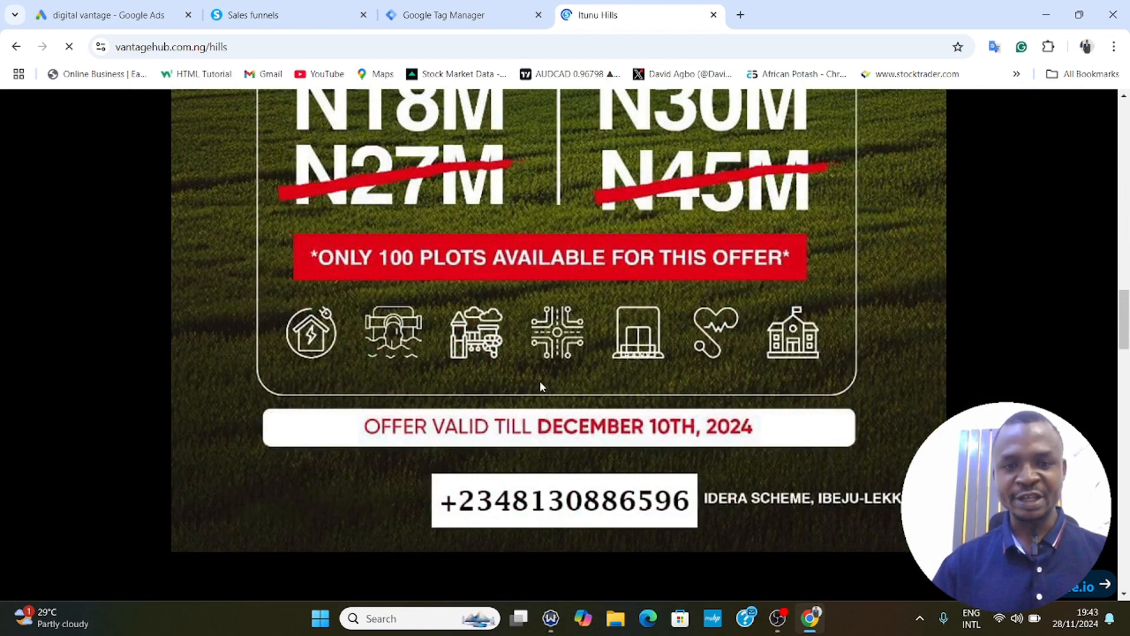
scroll(539, 383, down, 13)
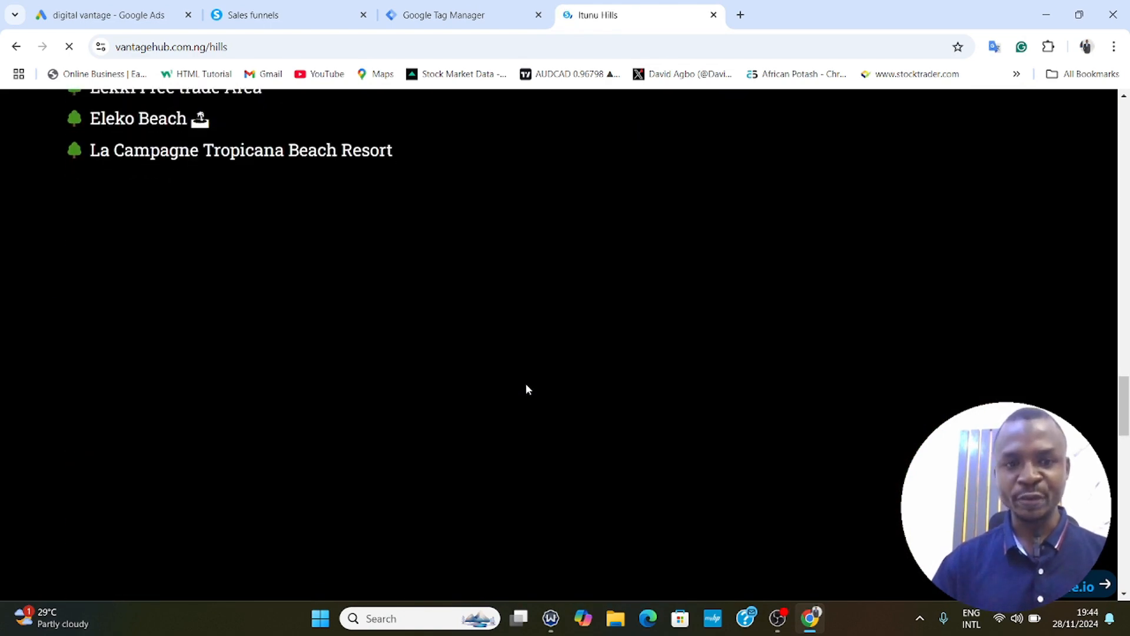
scroll(526, 388, down, 12)
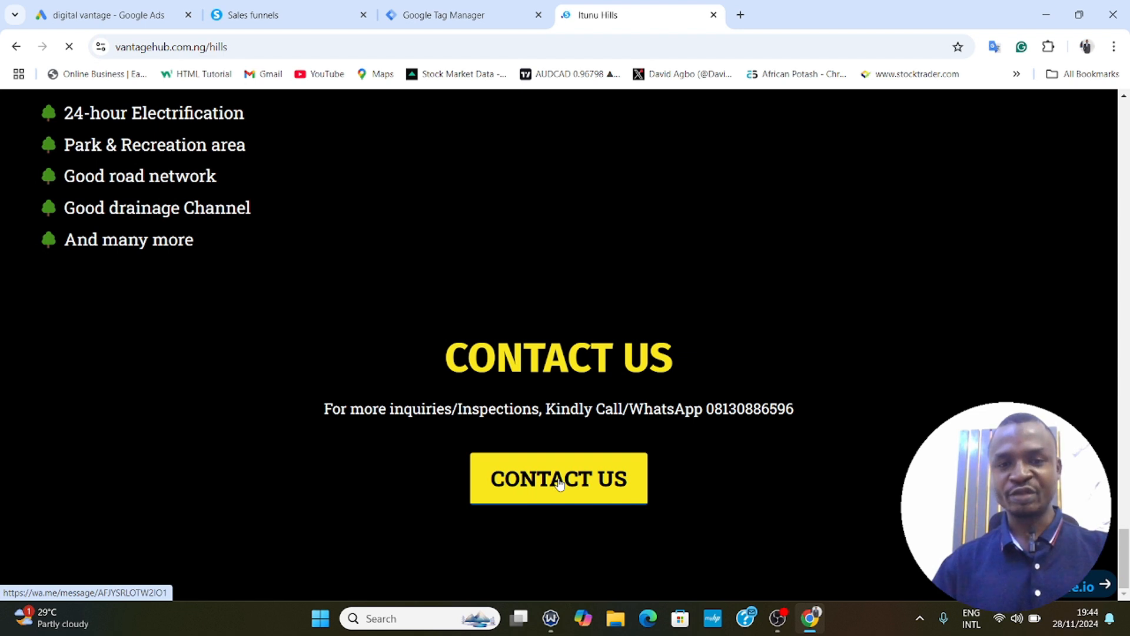
click(462, 12)
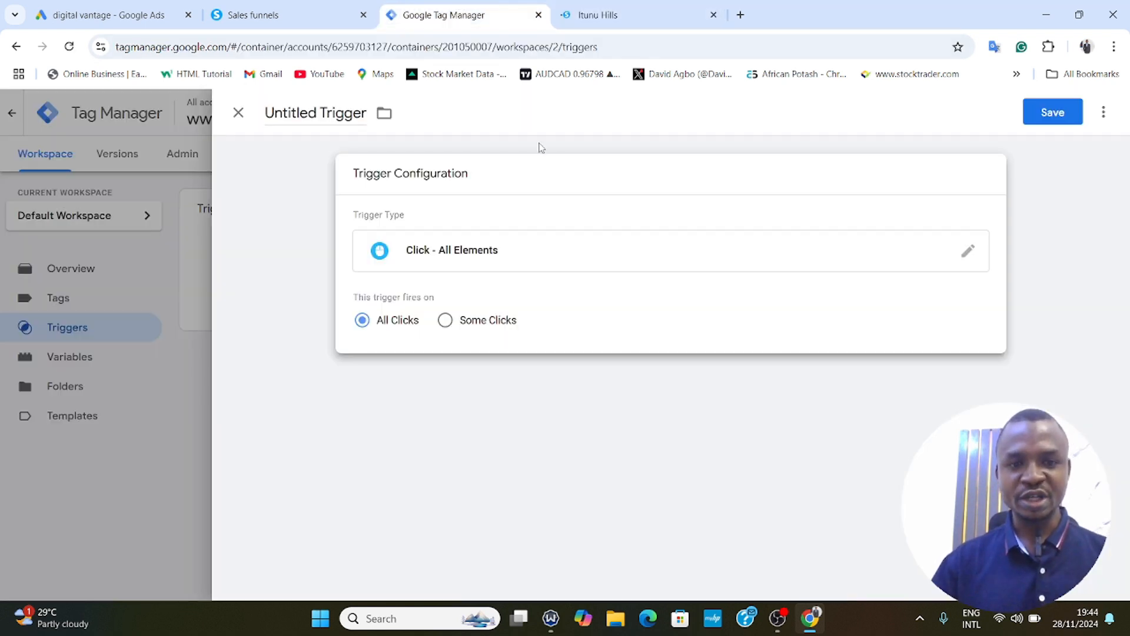
Limit the trigger to Some Clicks and base its firing condition on the Click Text variable.
click(446, 321)
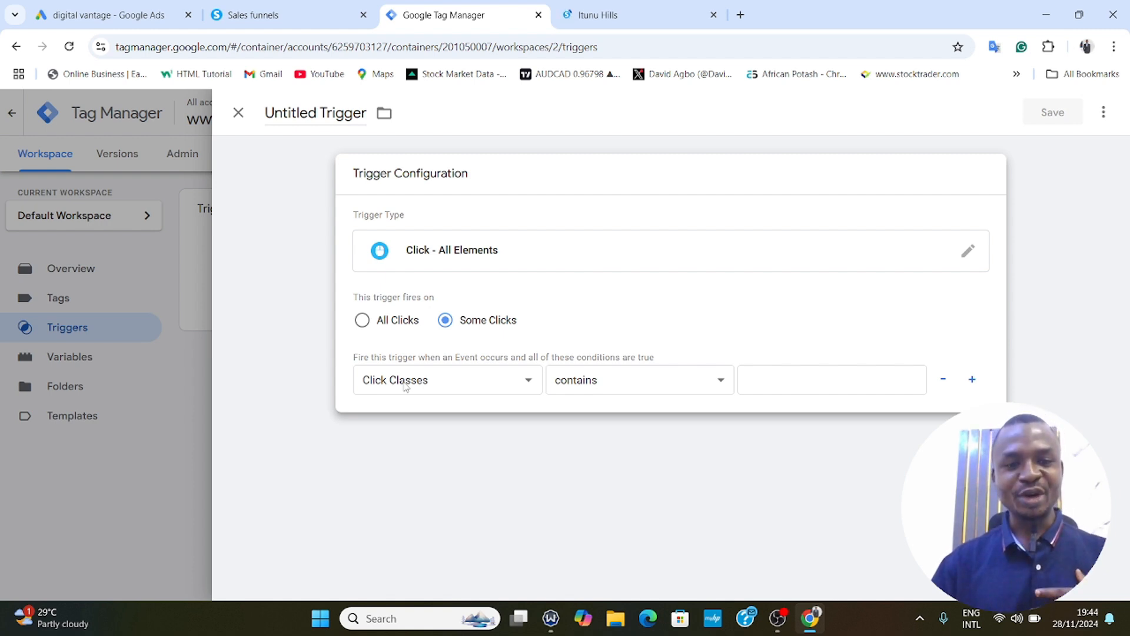
click(413, 376)
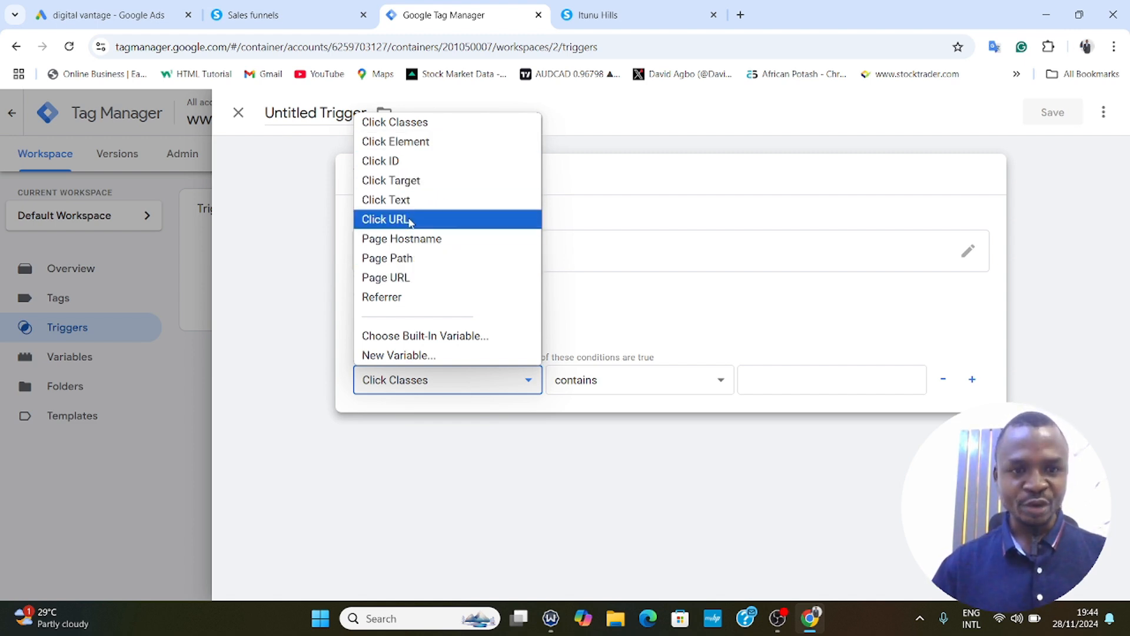
click(405, 201)
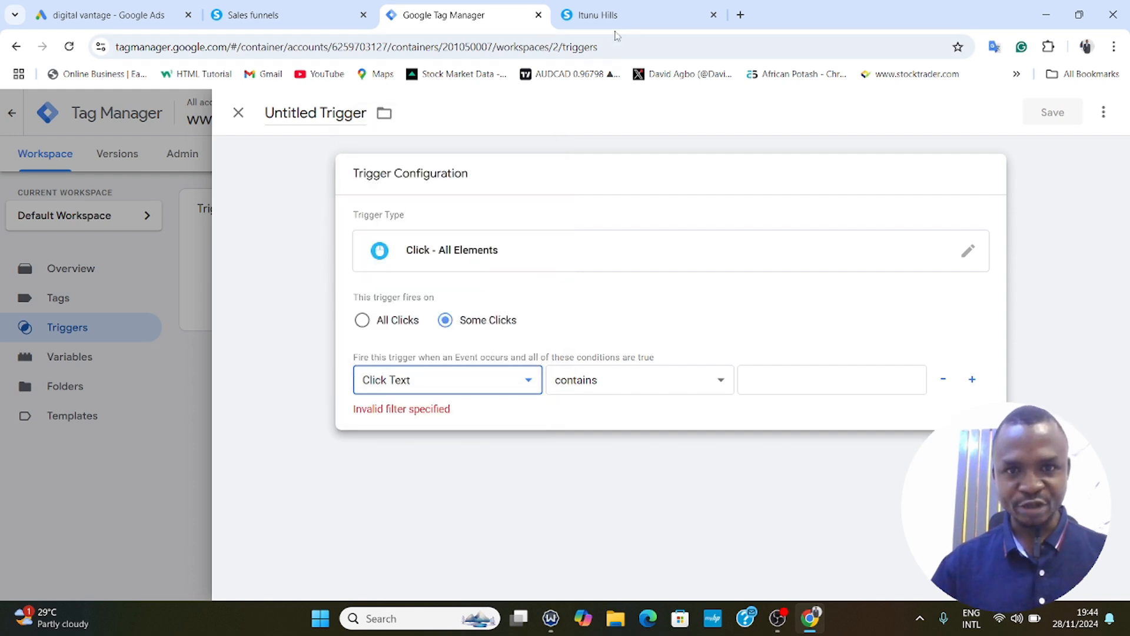
Check the contact button's wording on the landing page and set the Click Text condition to contain "CONTACT US".
click(642, 17)
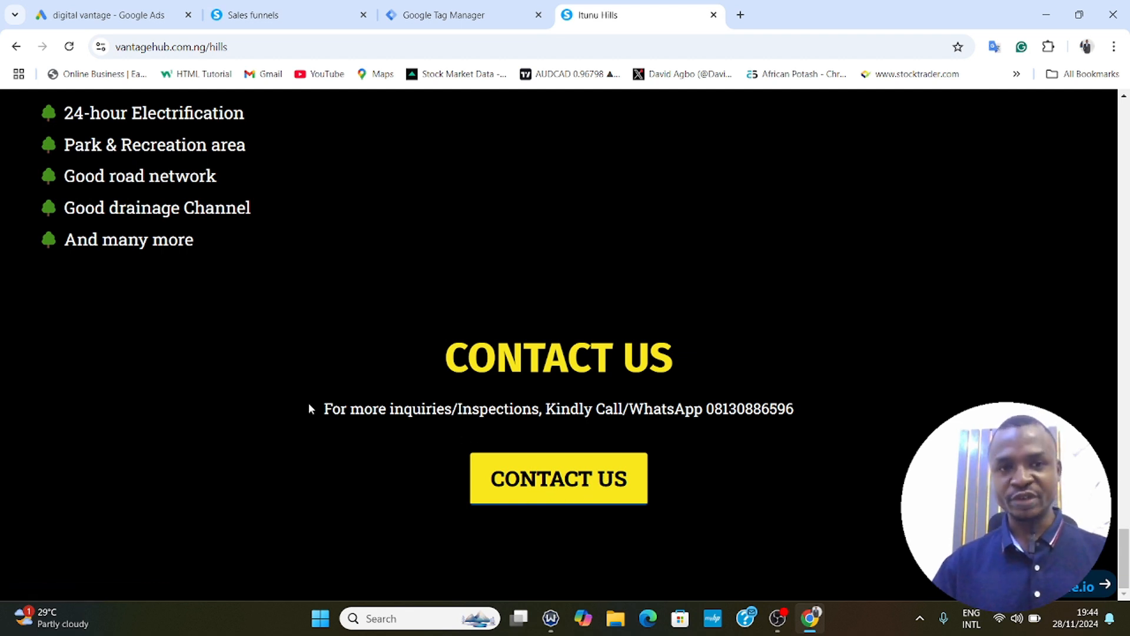
click(465, 14)
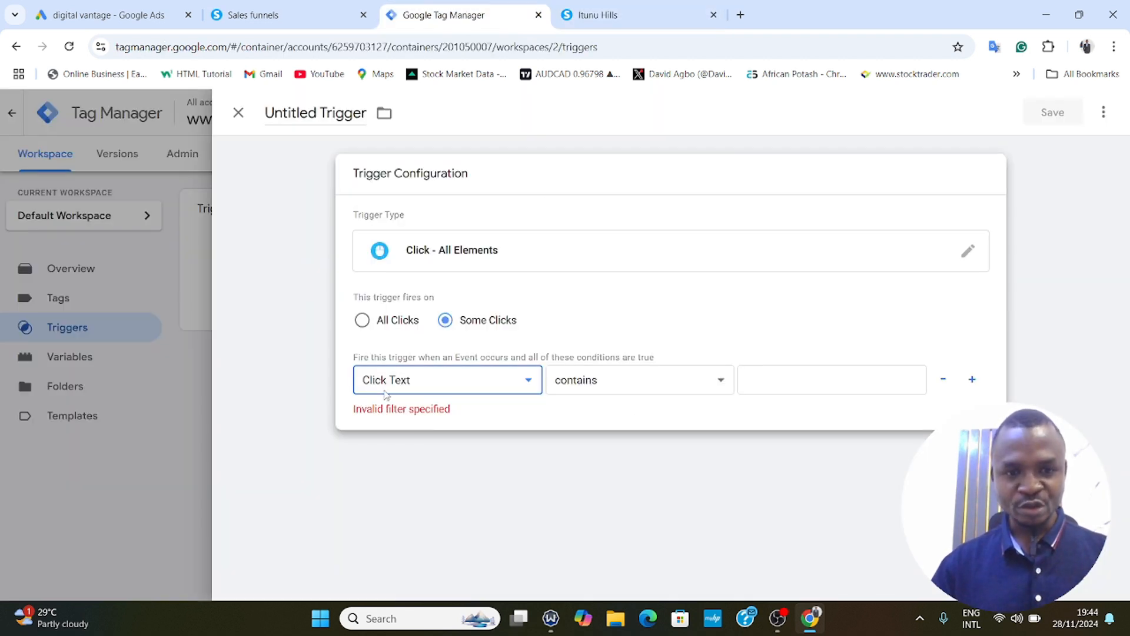
click(770, 387)
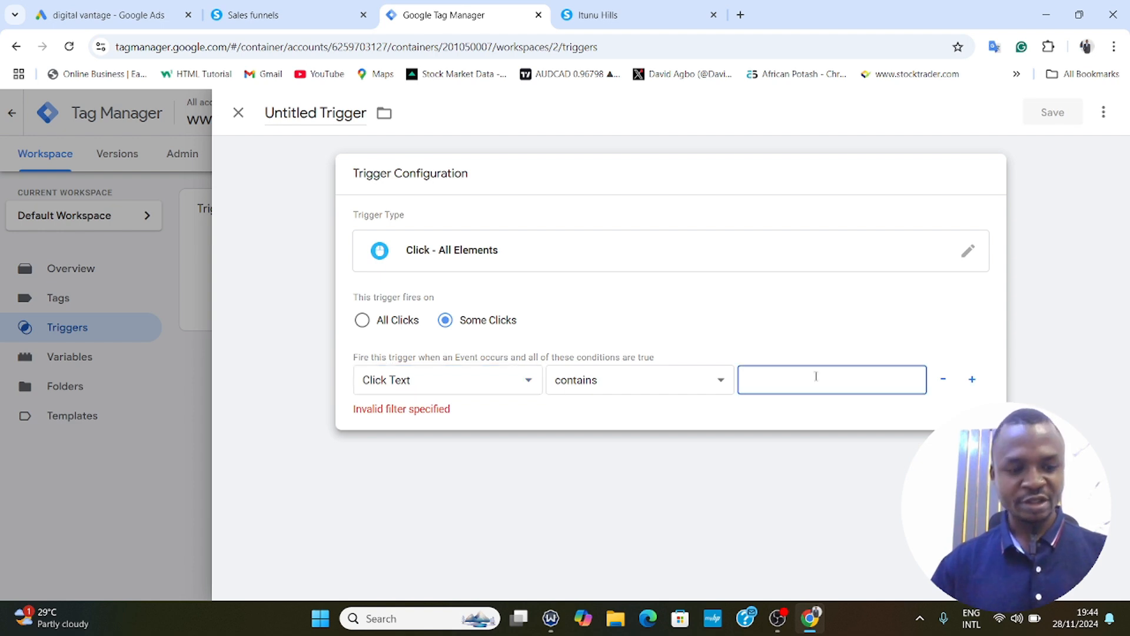
text(SCO)
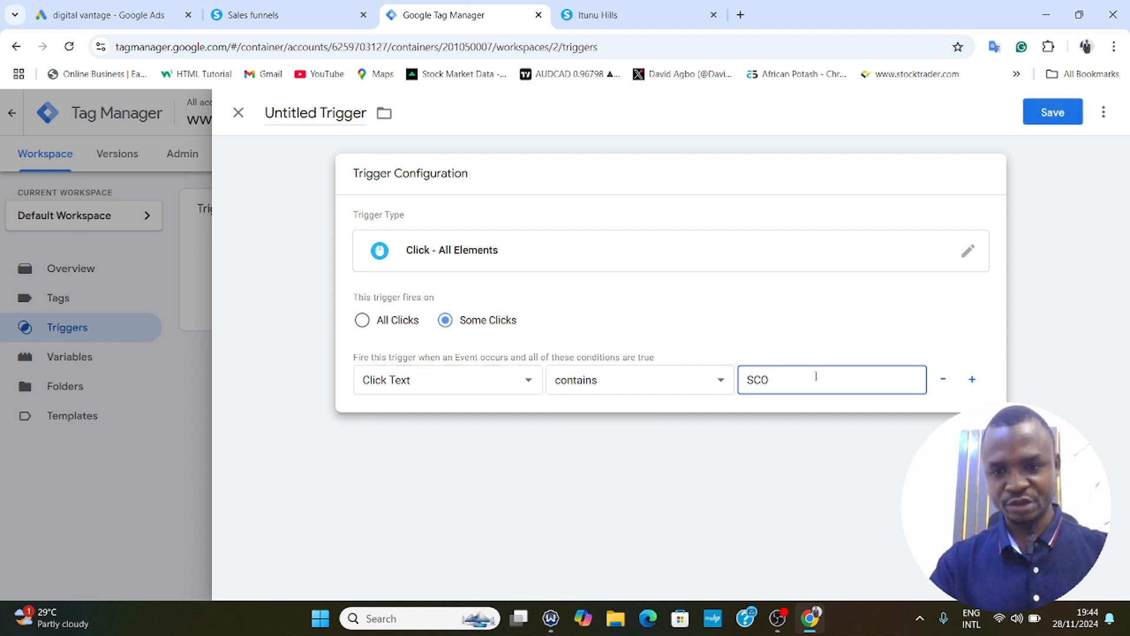
key(BackSpace)
key(BackSpace)
text(CONT)
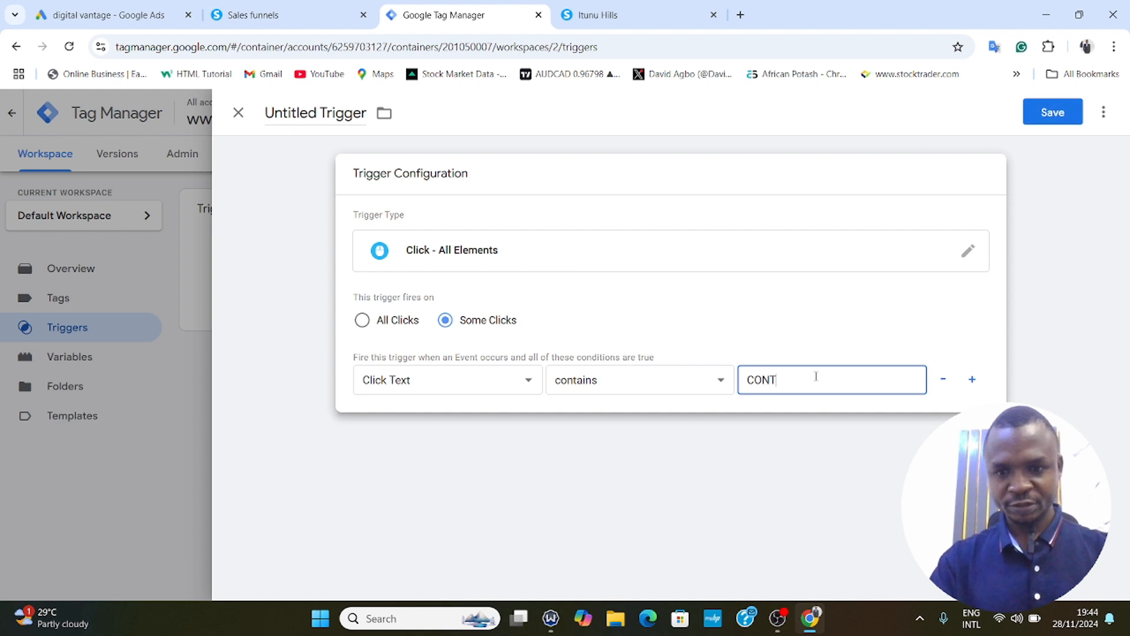
text(ACT US)
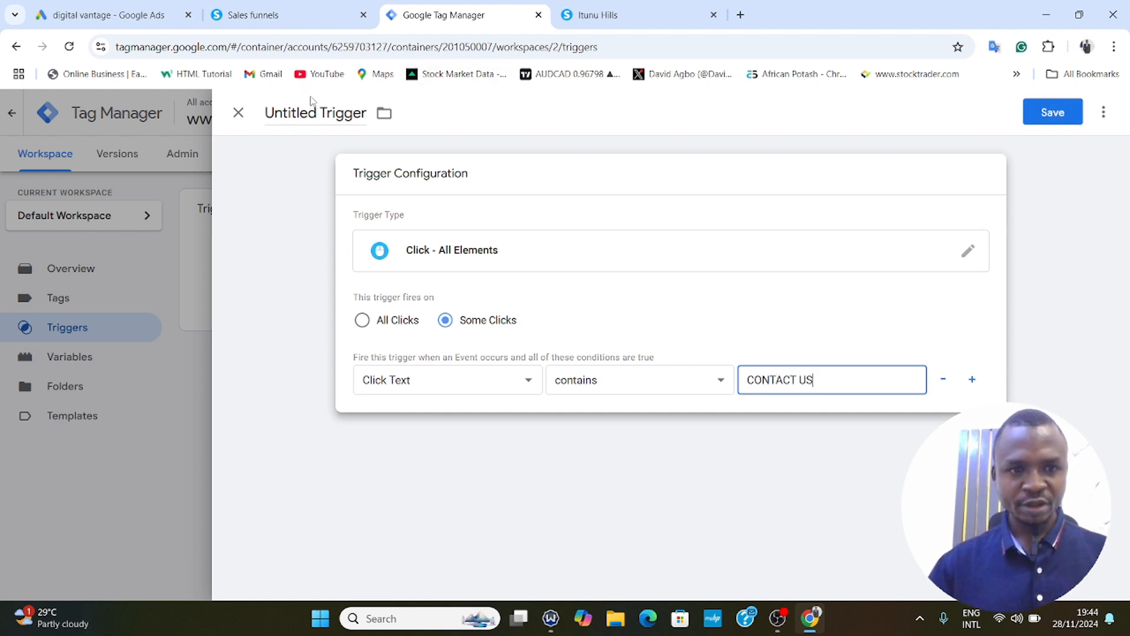
Rename the trigger "Contact Trigger".
double_click(317, 113)
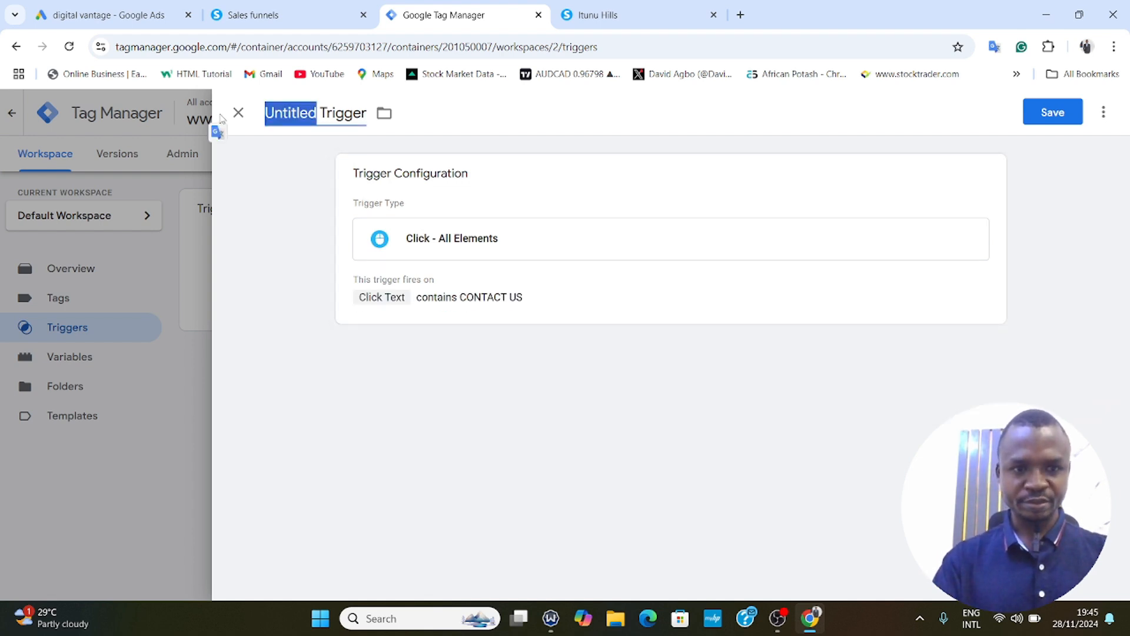
text(CON)
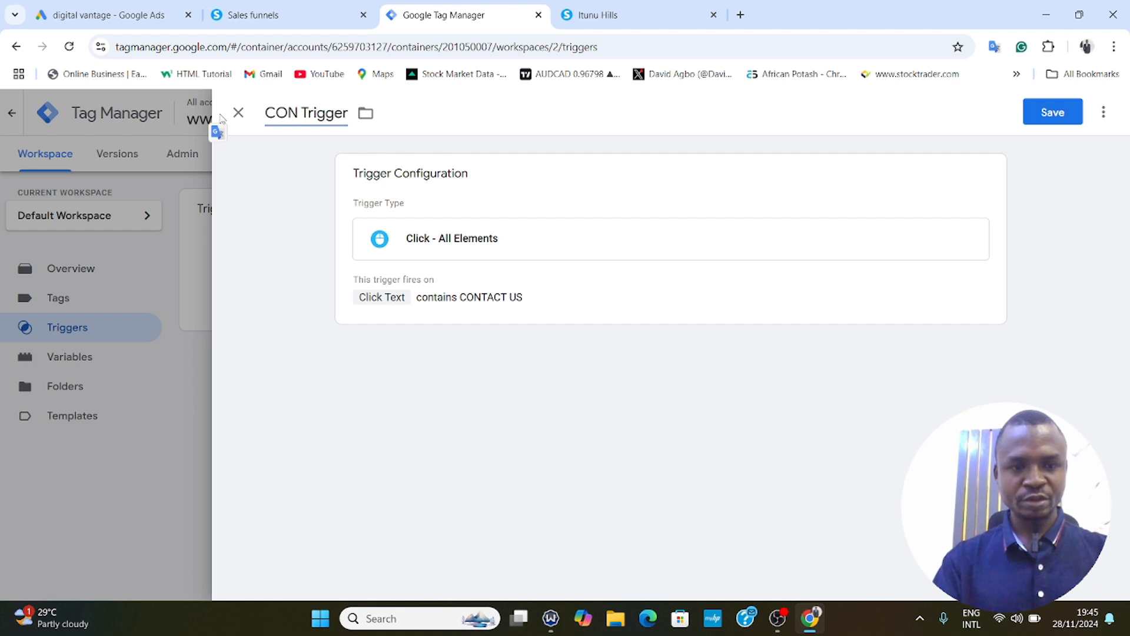
key(BackSpace)
key(BackSpace)
text(on)
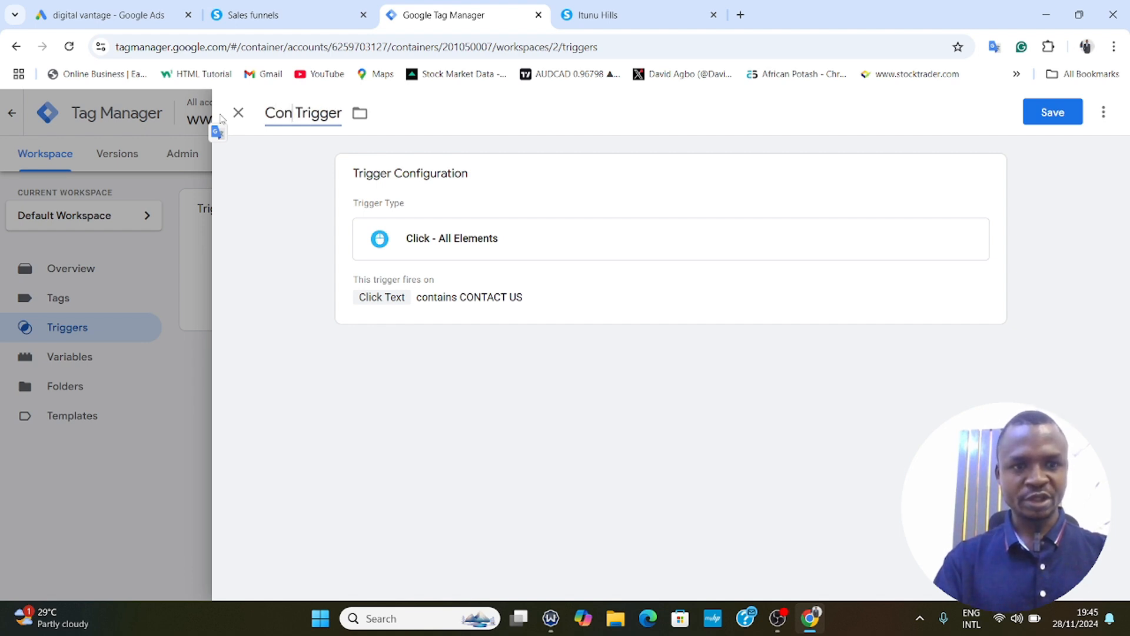
text(tact)
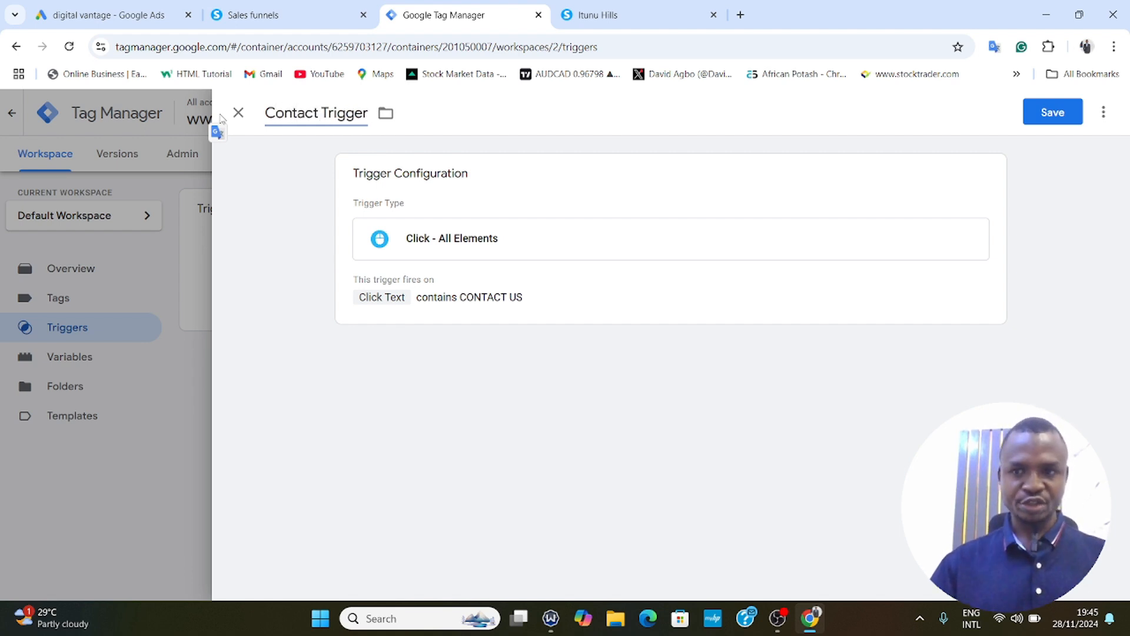
Save the trigger and replace the All Pages firing trigger of test google Tag with Contact Trigger, saving the tag.
click(1052, 112)
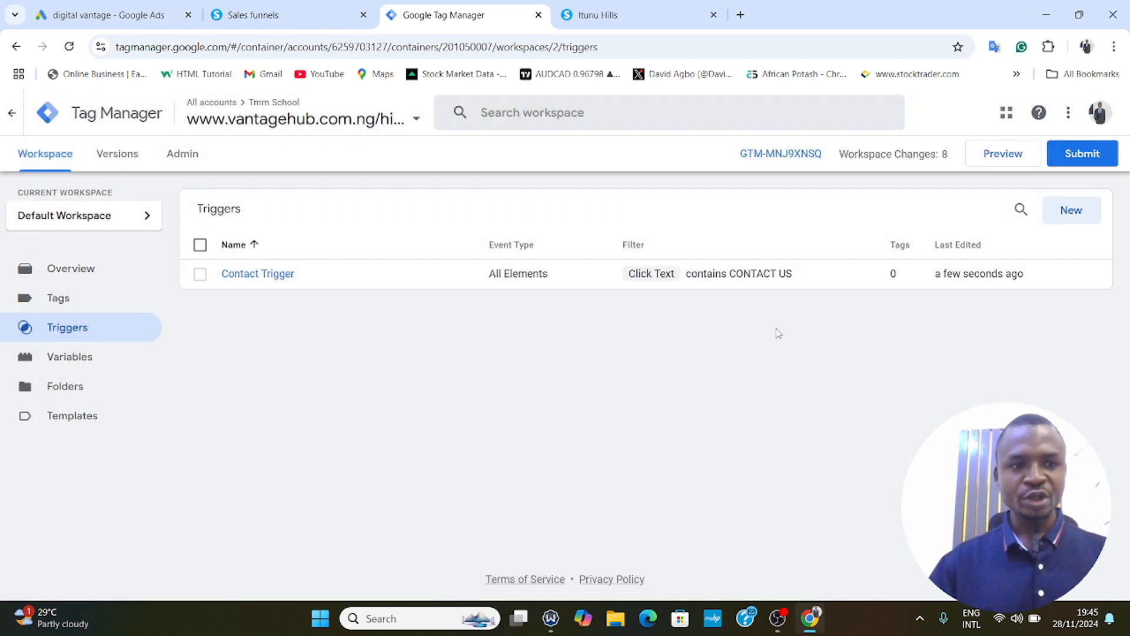
click(65, 303)
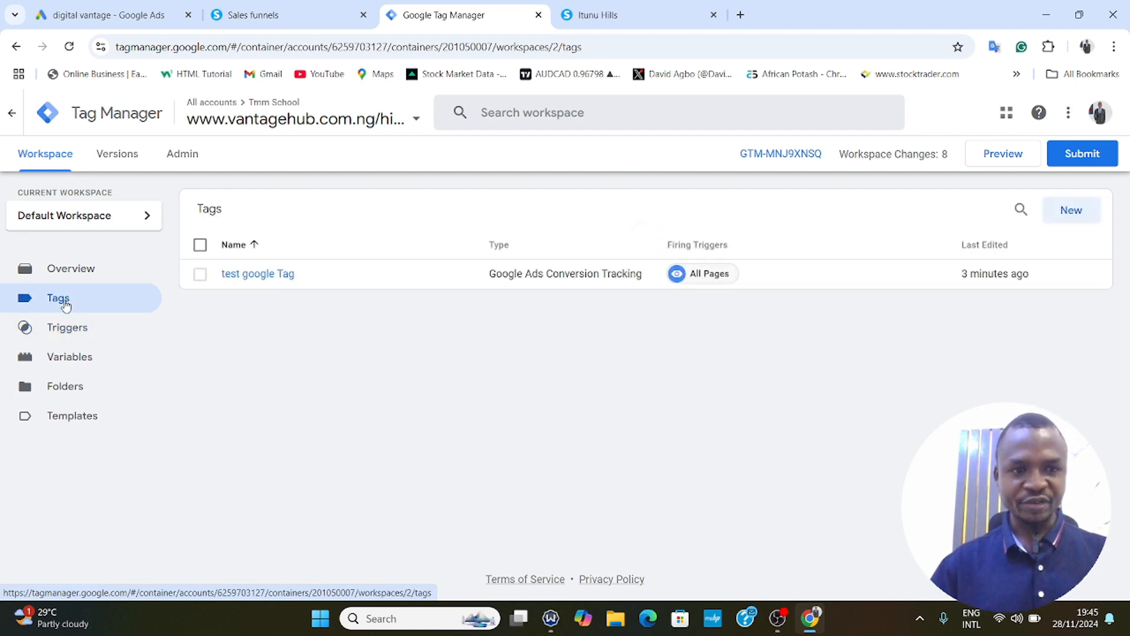
click(247, 275)
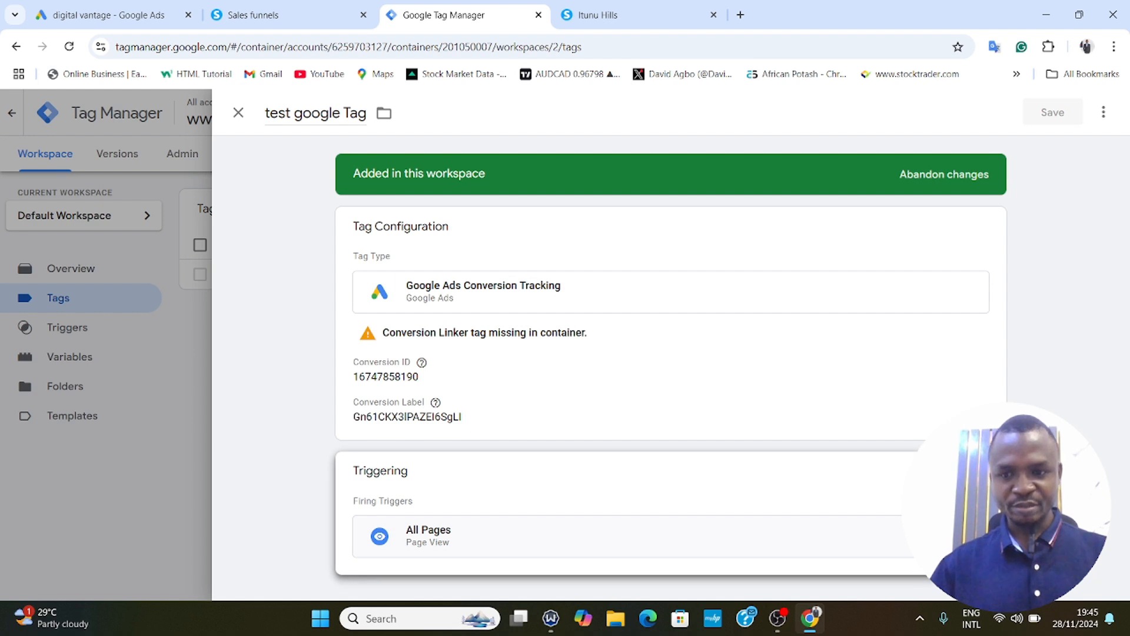
click(979, 472)
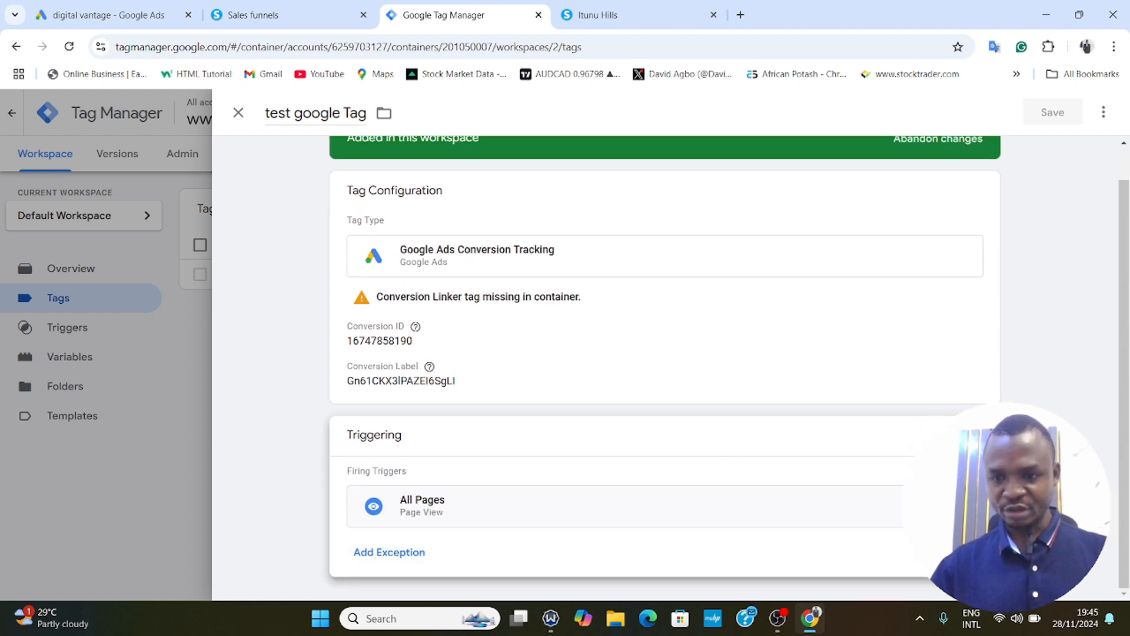
click(968, 506)
click(666, 523)
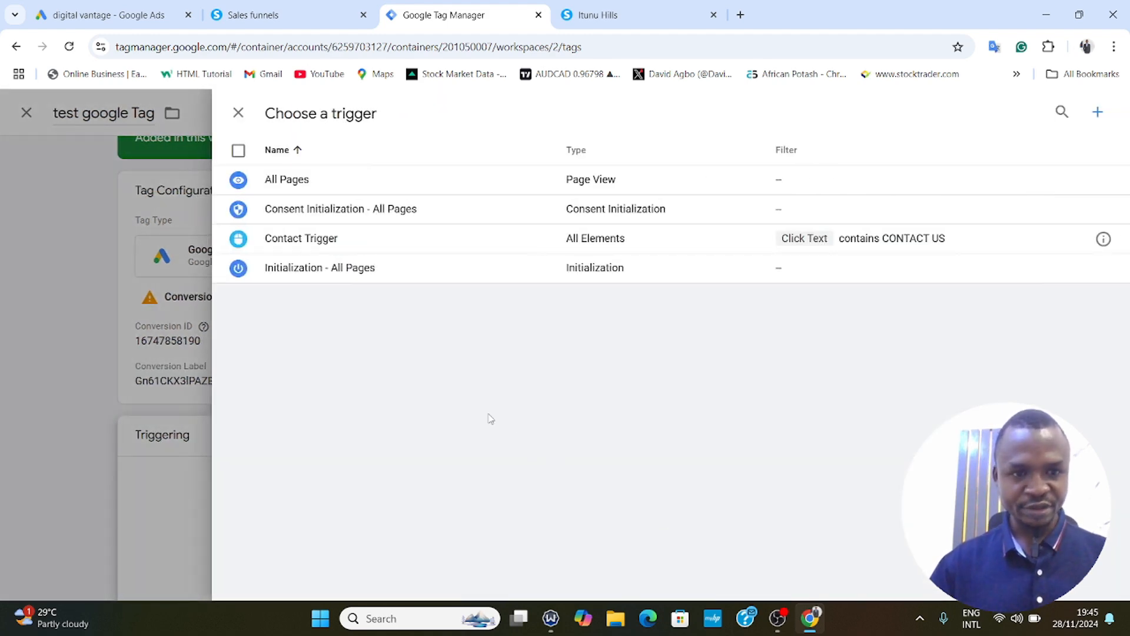
click(302, 238)
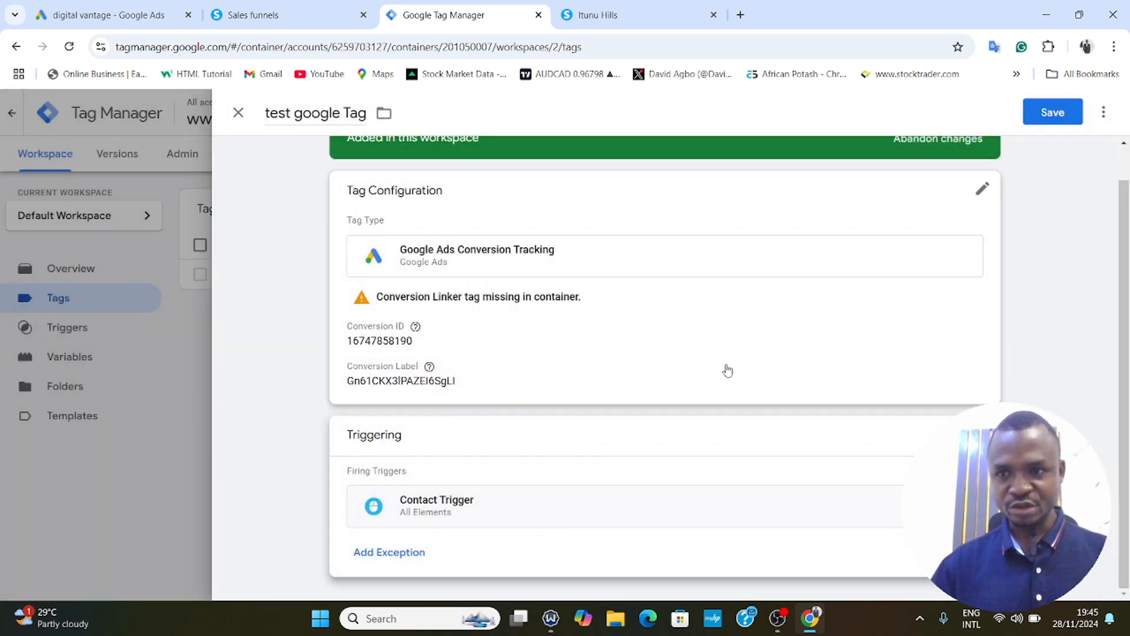
click(1053, 118)
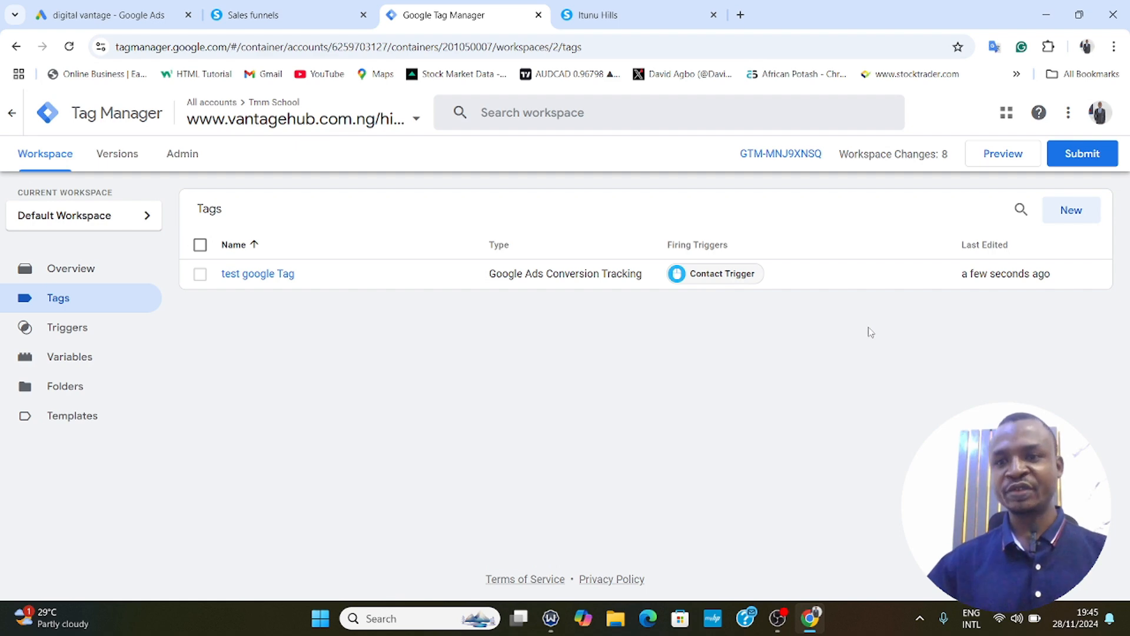
Publish the workspace changes without a version name or description, review the published version's items, and return to the workspace.
click(1086, 154)
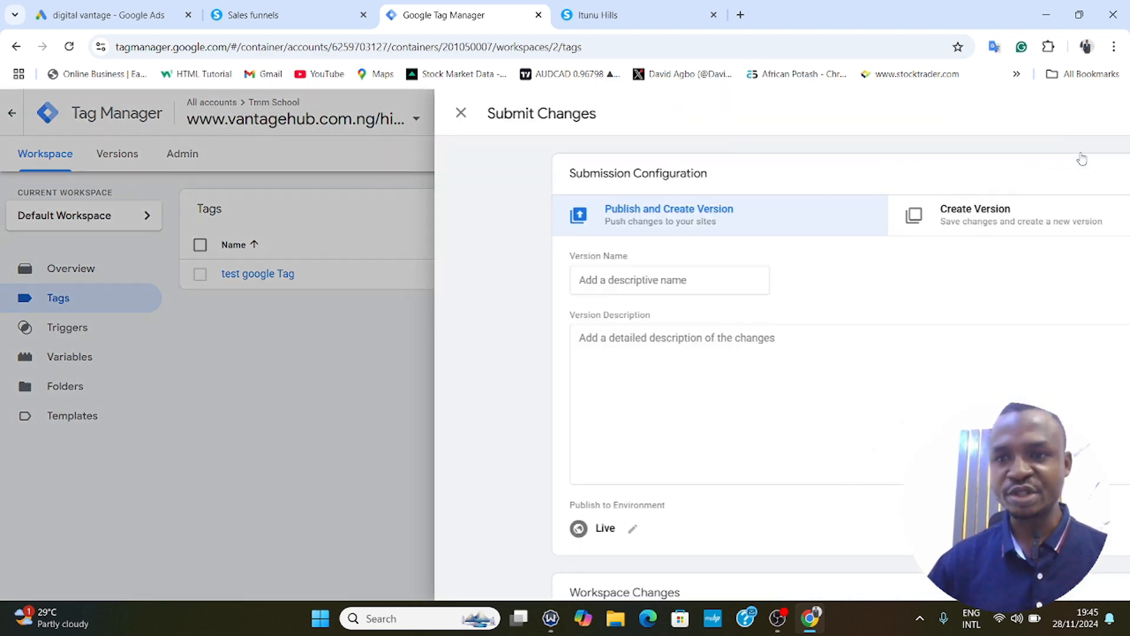
click(1076, 112)
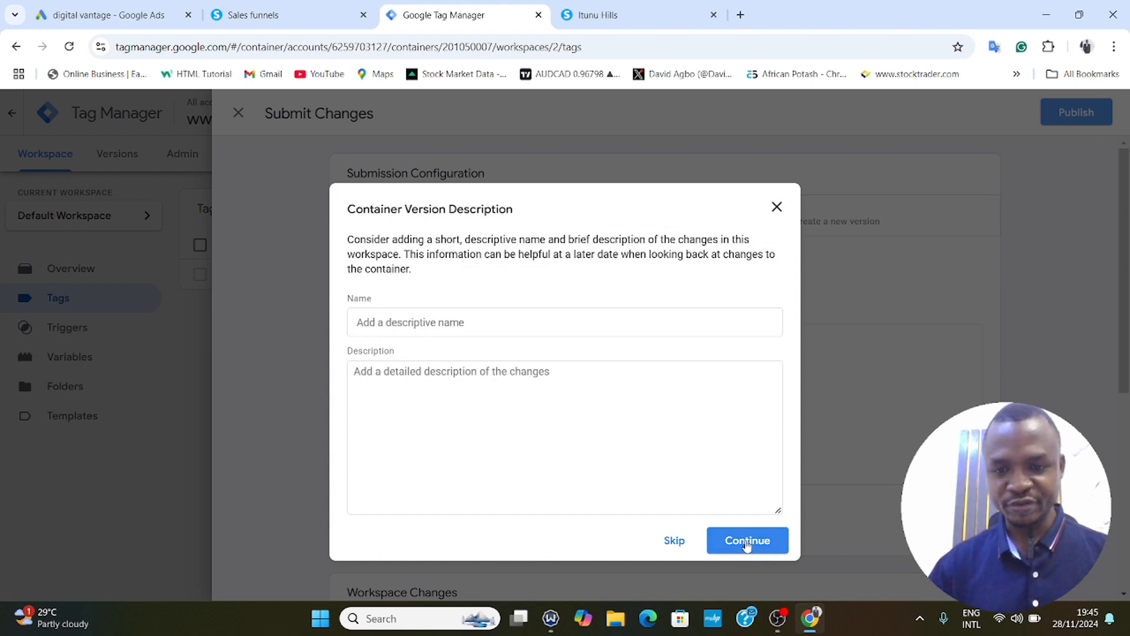
click(749, 547)
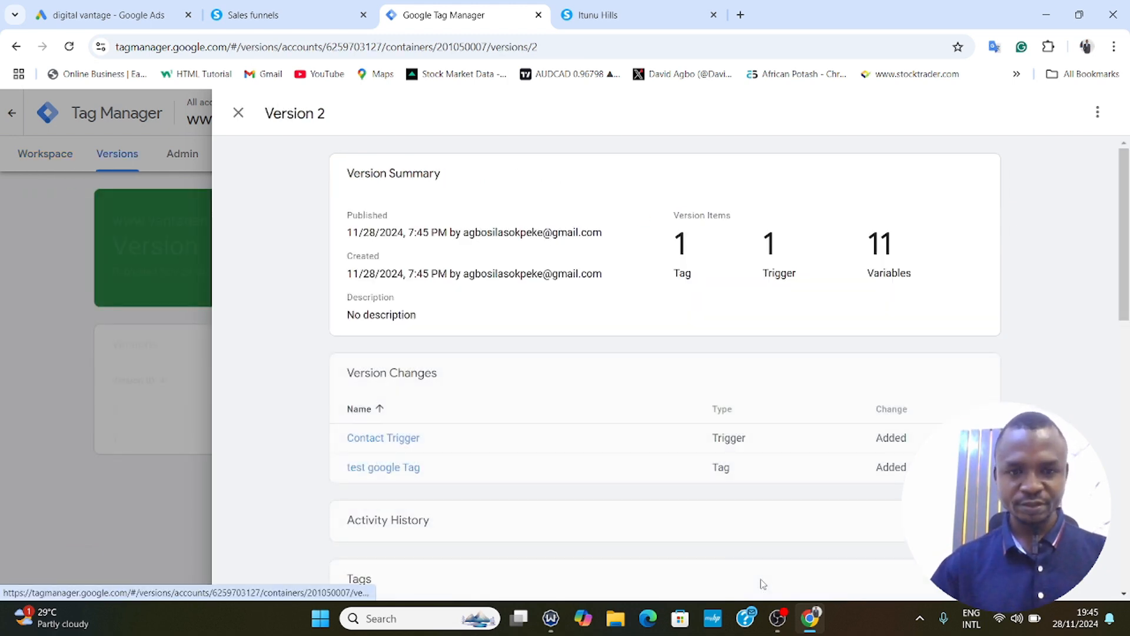
scroll(782, 449, down, 5)
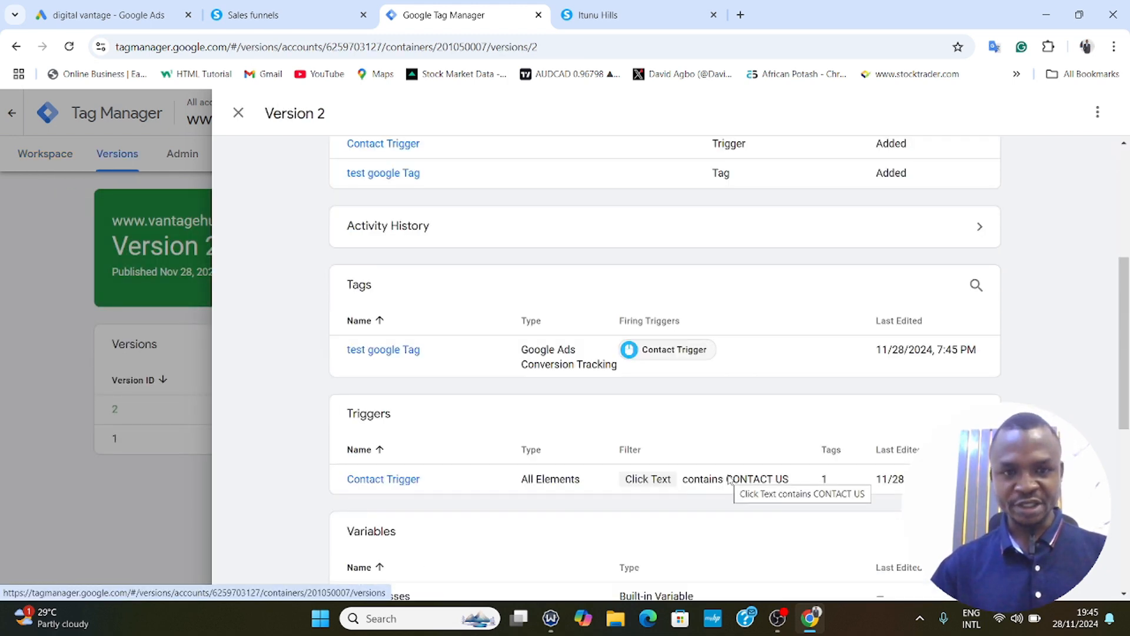
scroll(724, 486, down, 7)
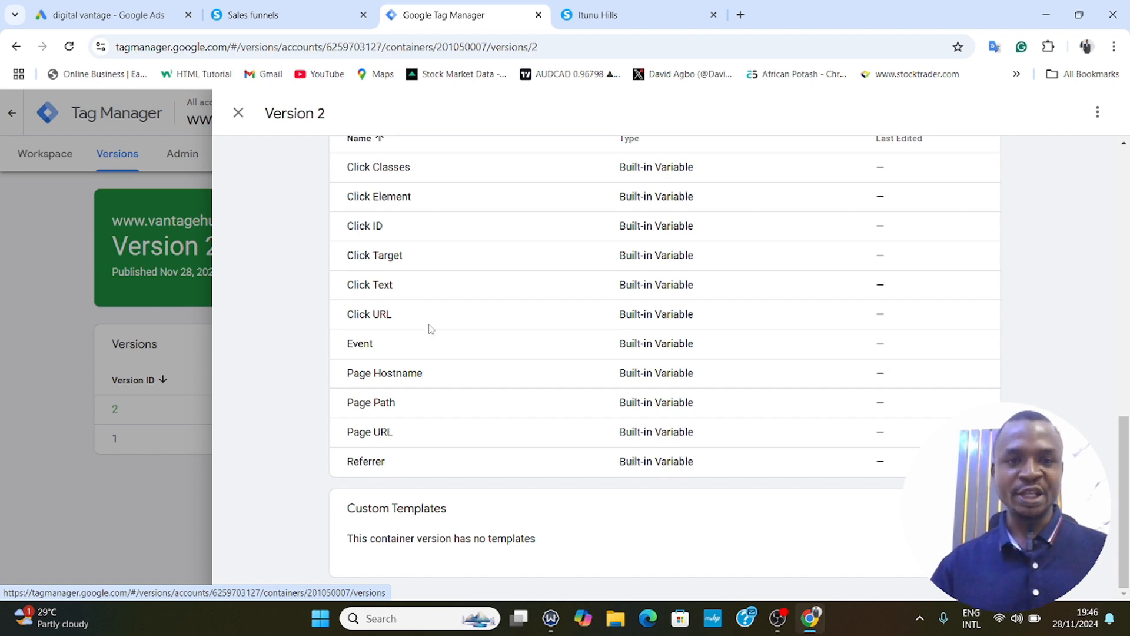
click(238, 112)
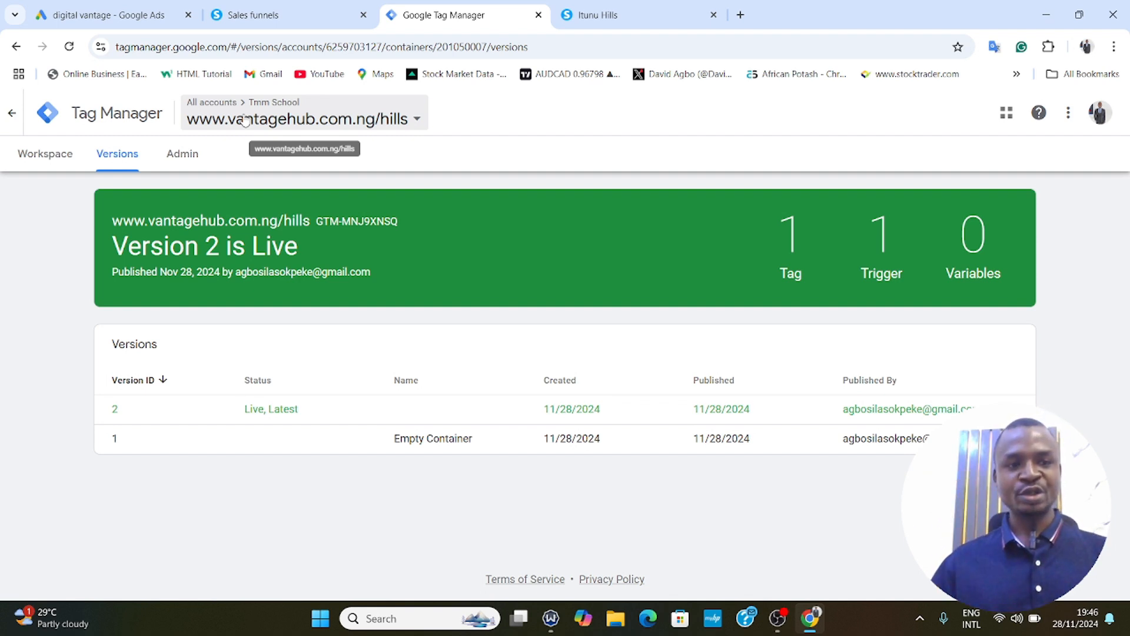
click(52, 154)
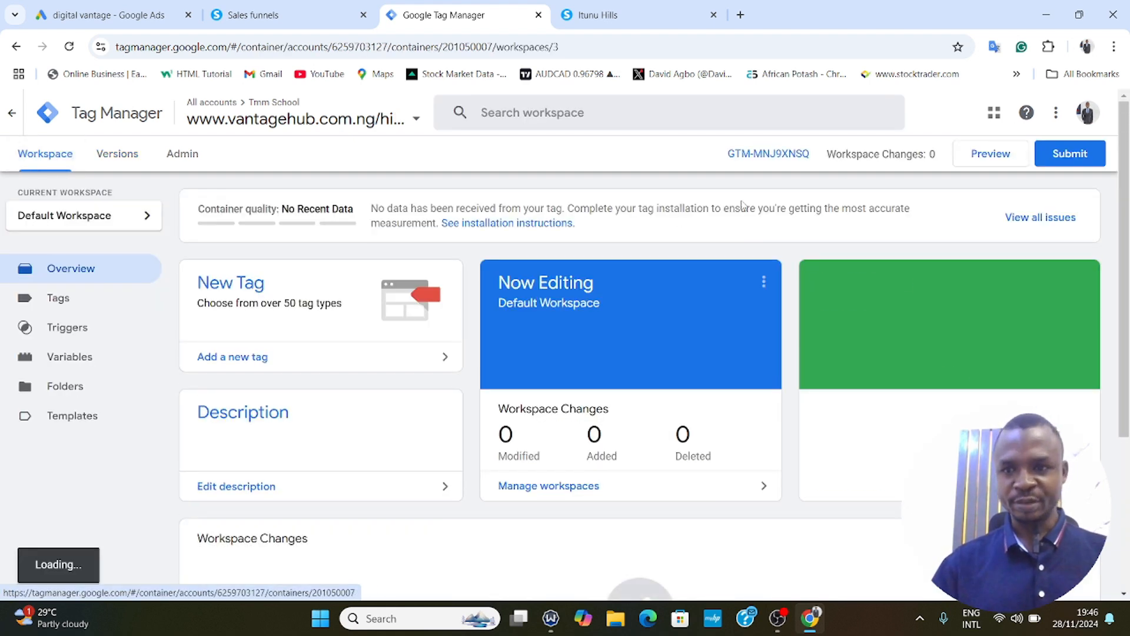
click(999, 161)
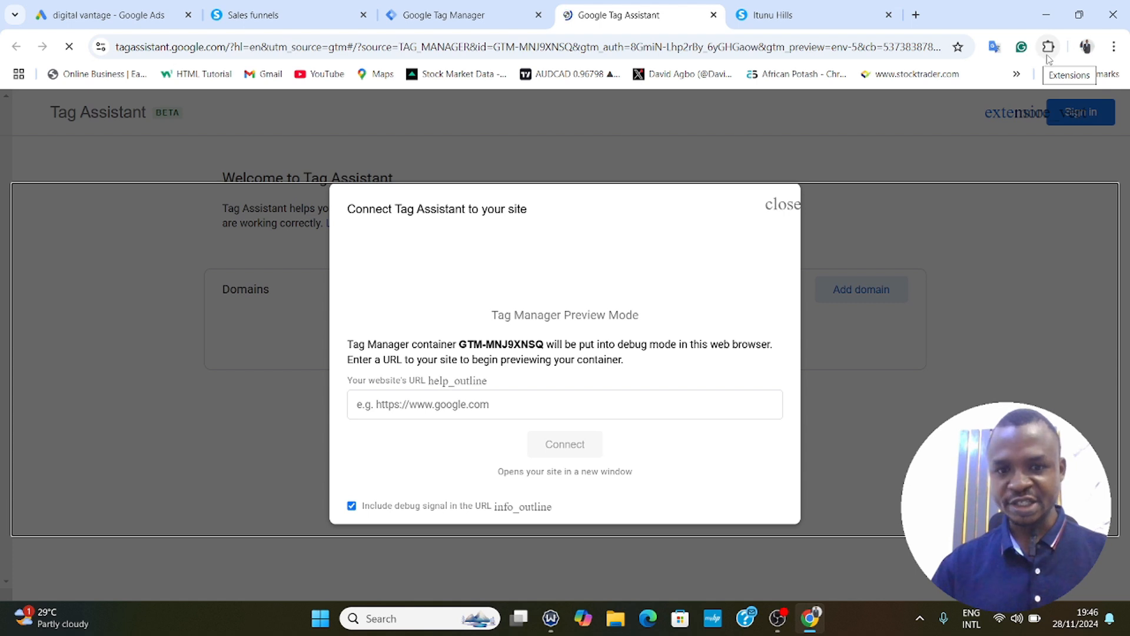
click(780, 205)
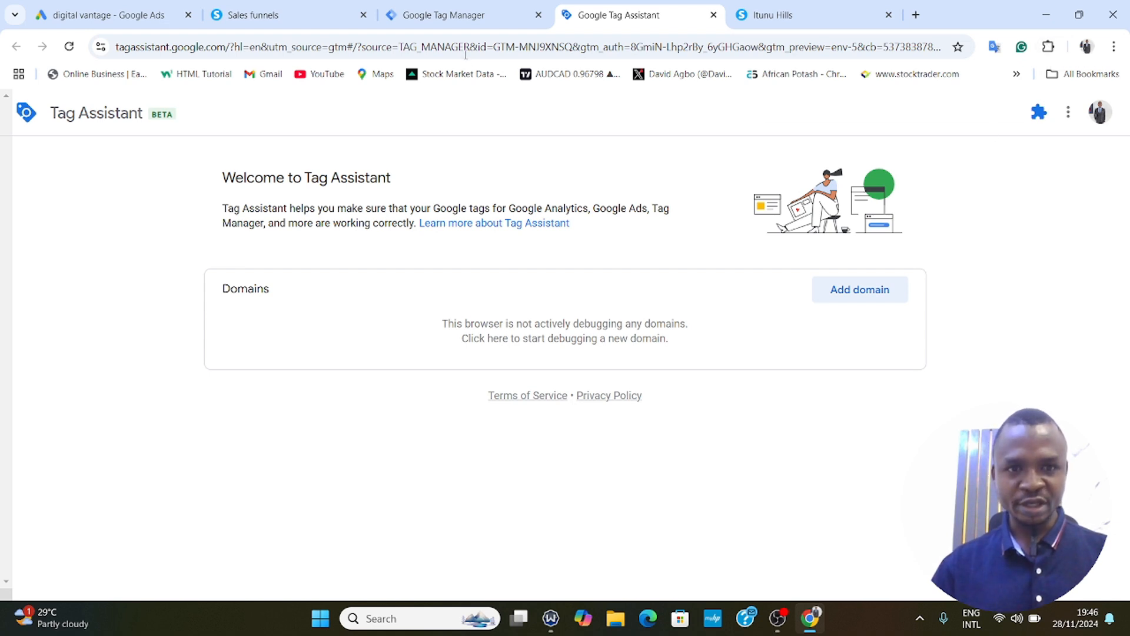
click(432, 11)
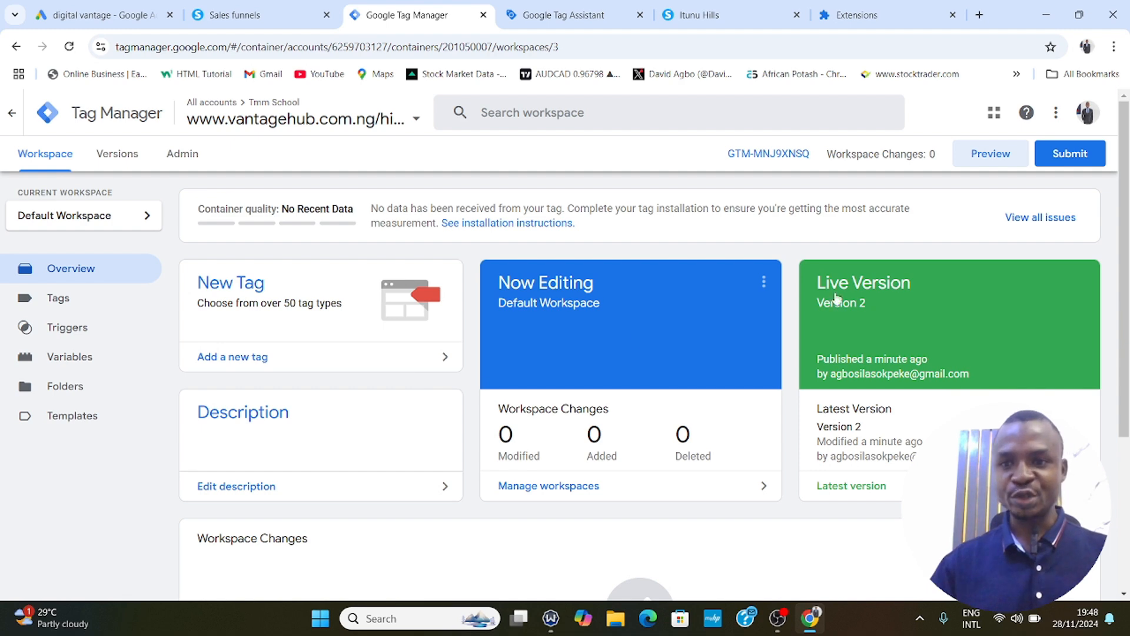
click(988, 157)
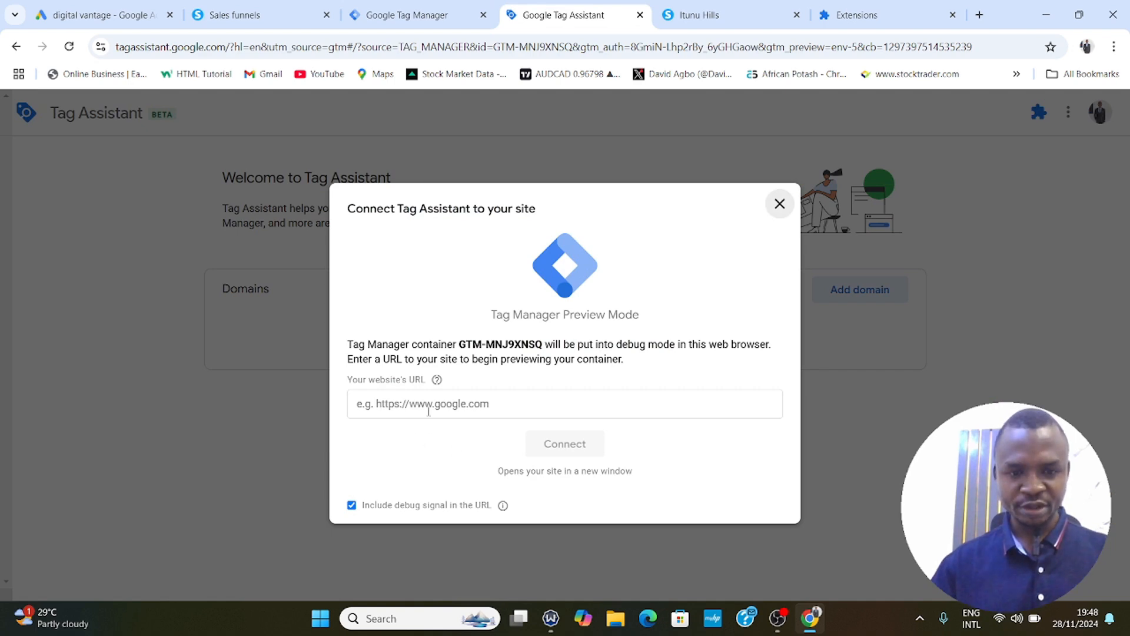
click(427, 404)
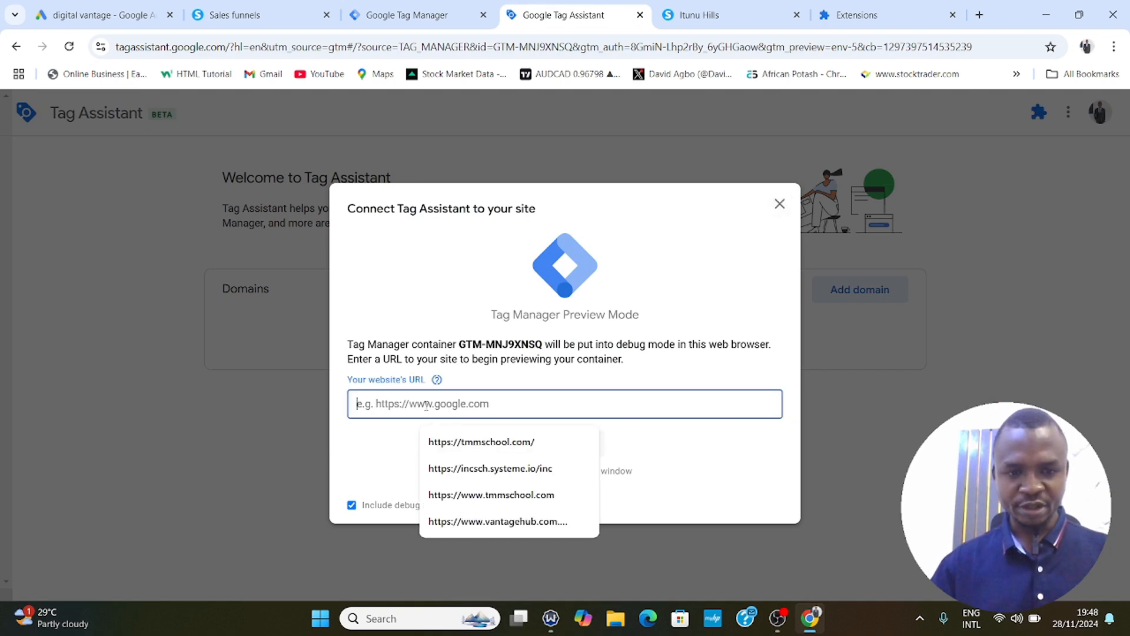
right_click(426, 404)
click(449, 237)
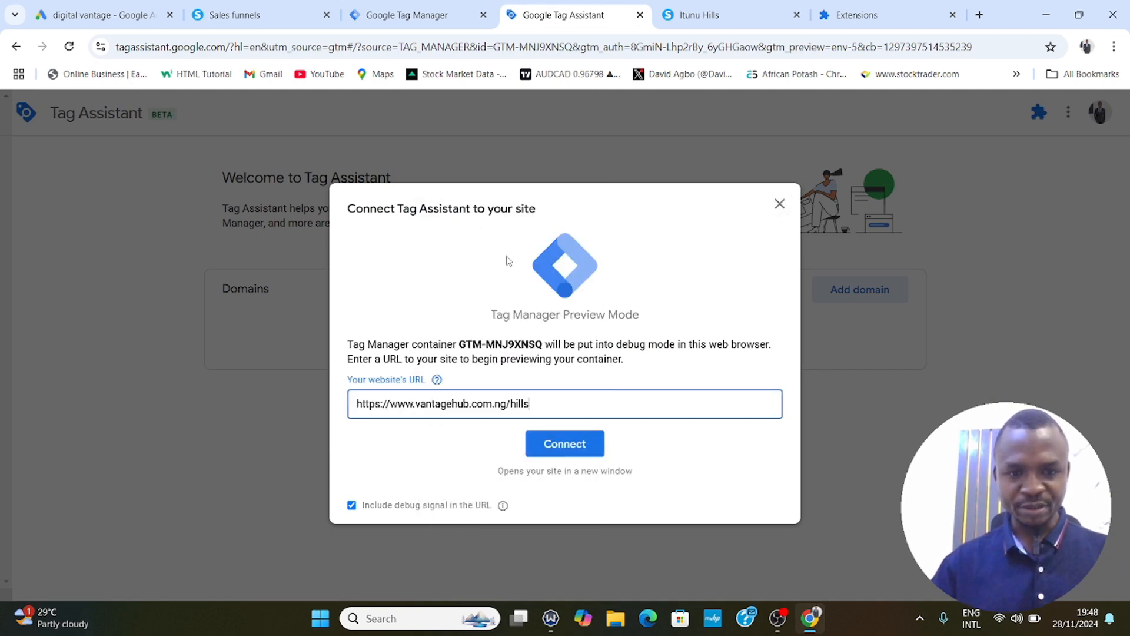
click(562, 444)
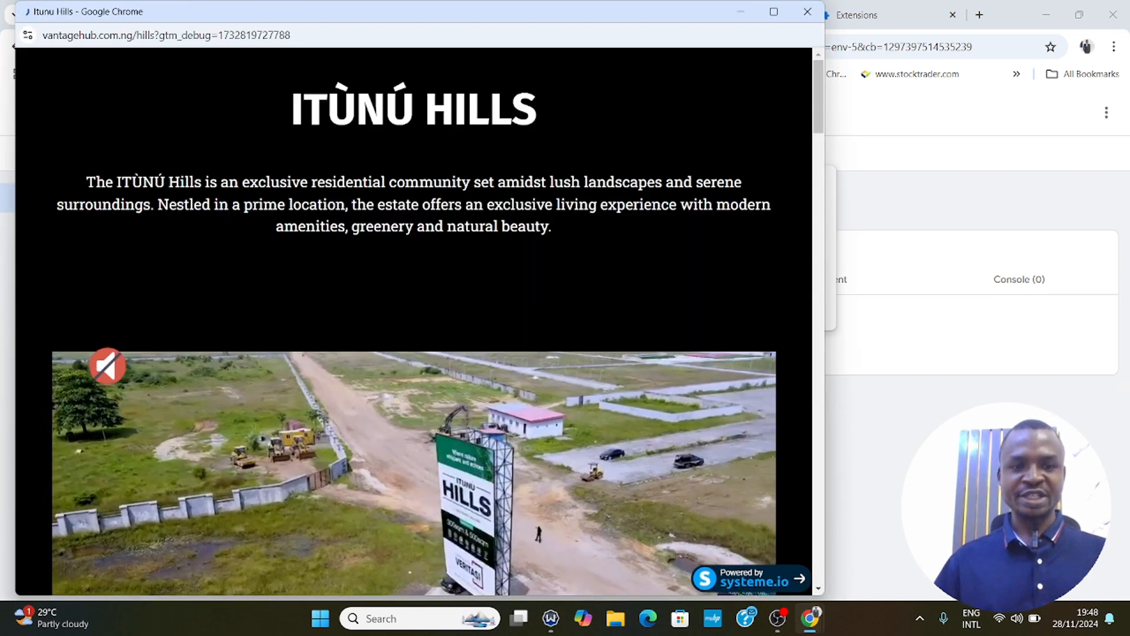
Test the CONTACT US button on the debugged landing page, close the debug window, and check which tags fired in Tag Assistant.
scroll(552, 412, down, 8)
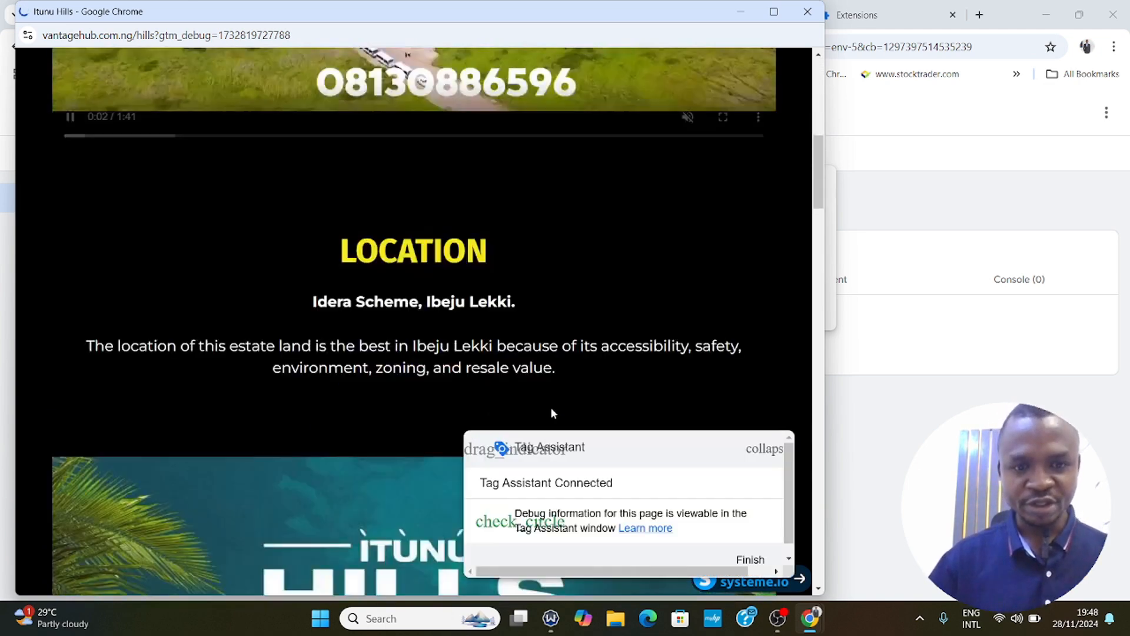
scroll(552, 412, down, 10)
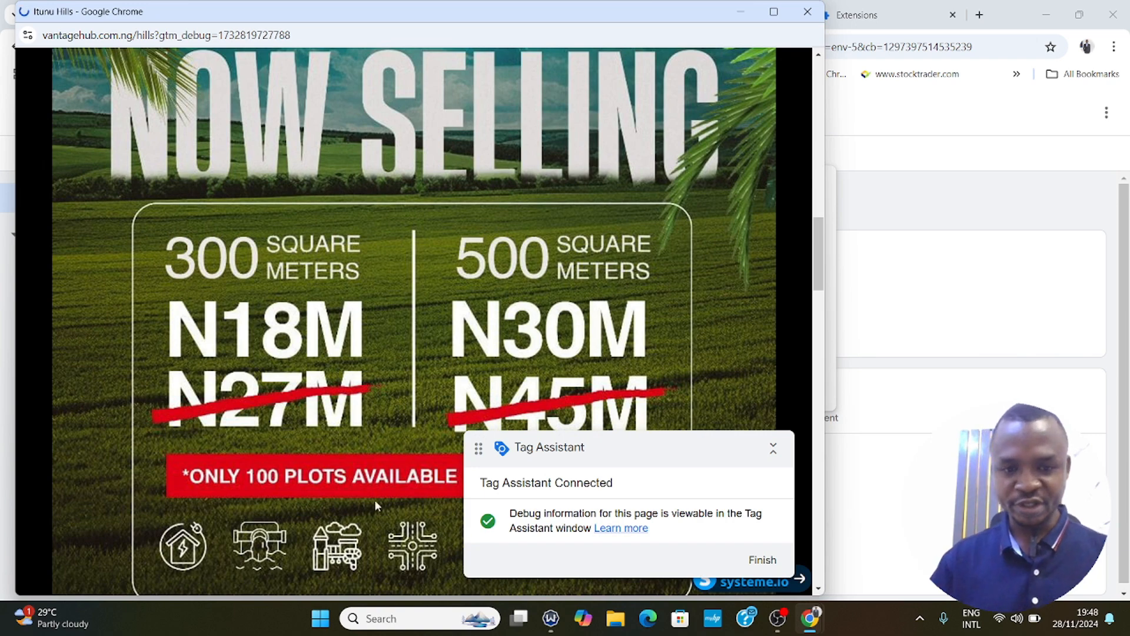
scroll(374, 499, down, 3)
scroll(341, 417, down, 20)
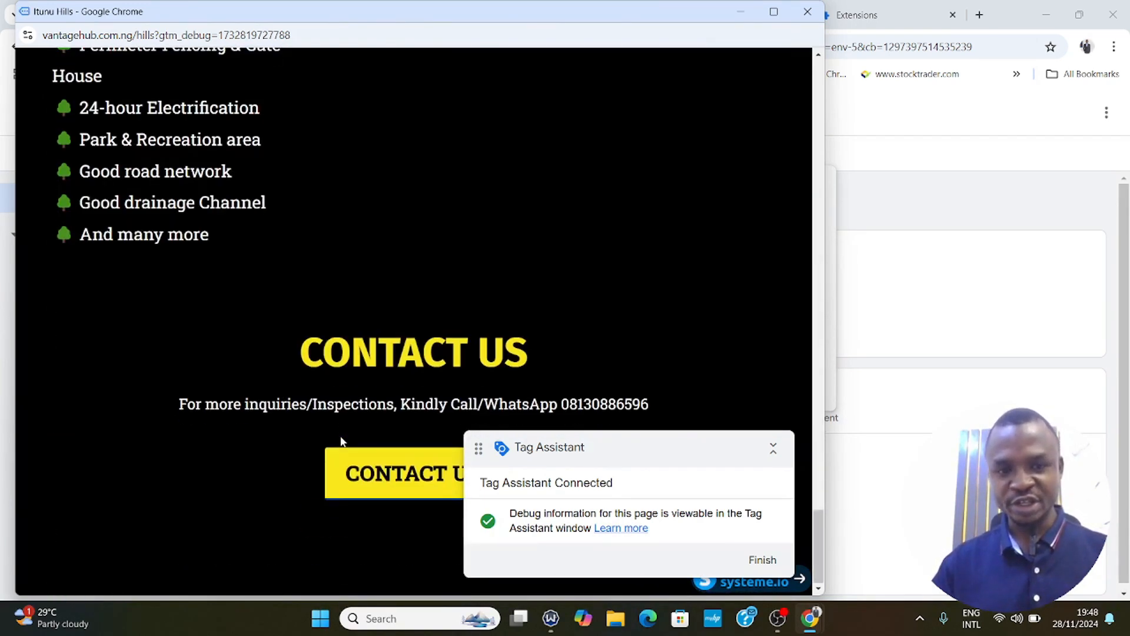
click(388, 485)
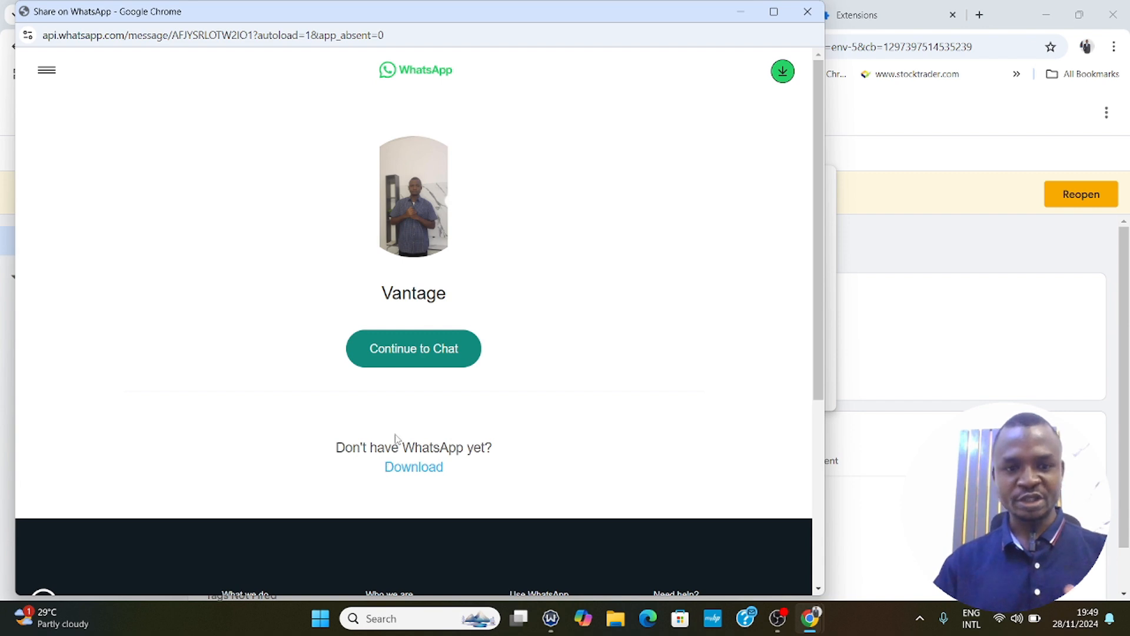
click(807, 11)
click(570, 369)
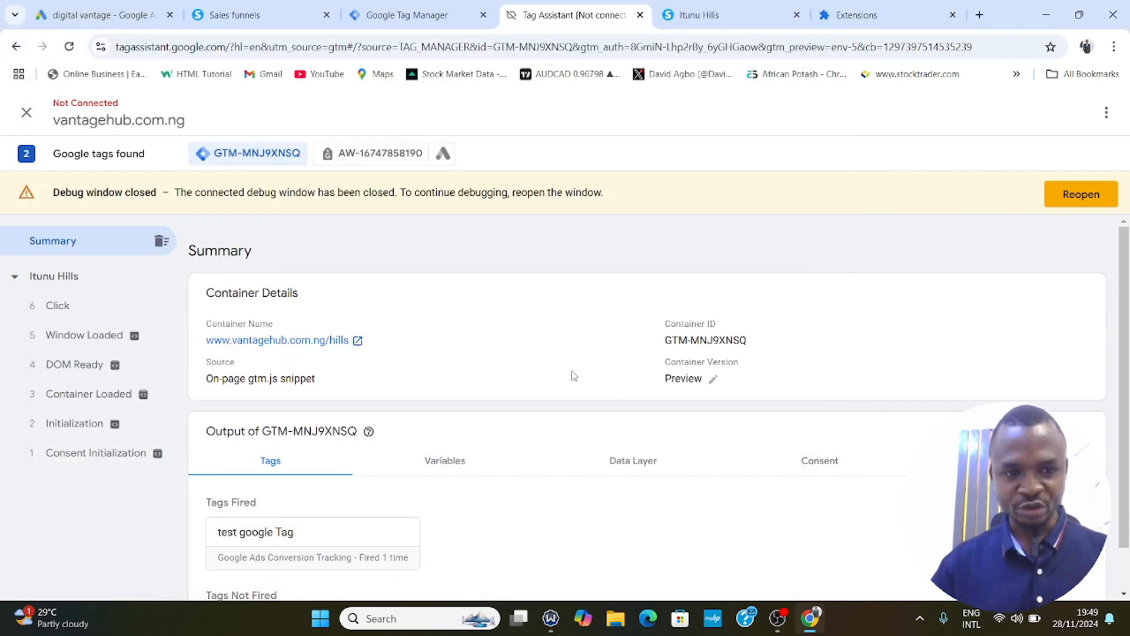
scroll(195, 406, down, 2)
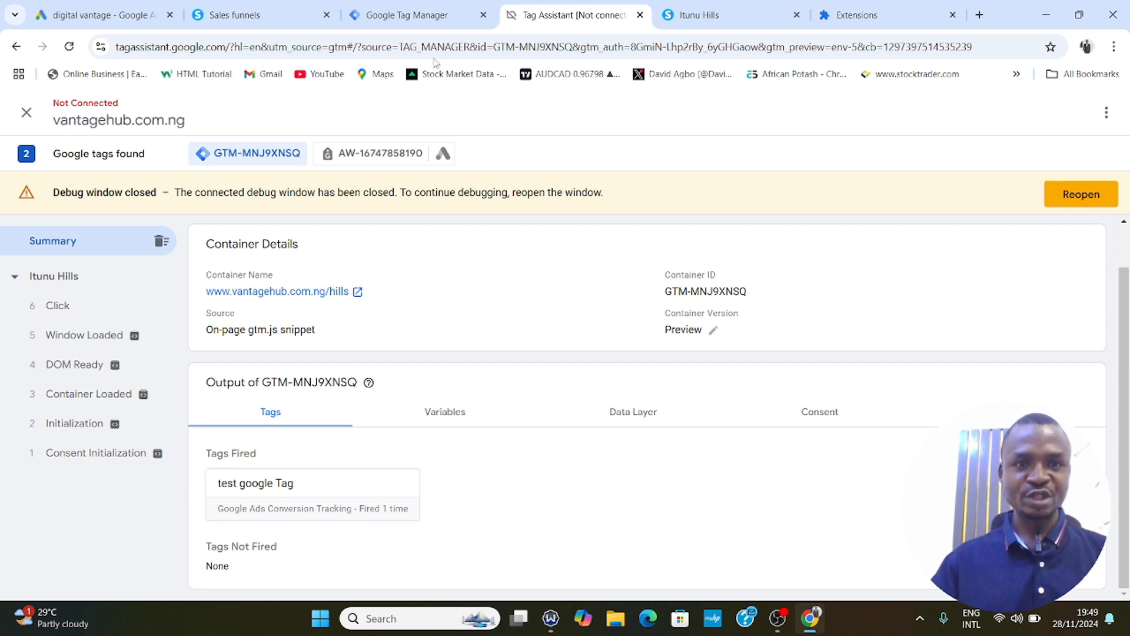
Create a new tag in Google Tag Manager with the Google Ads Conversion Linker type.
click(426, 16)
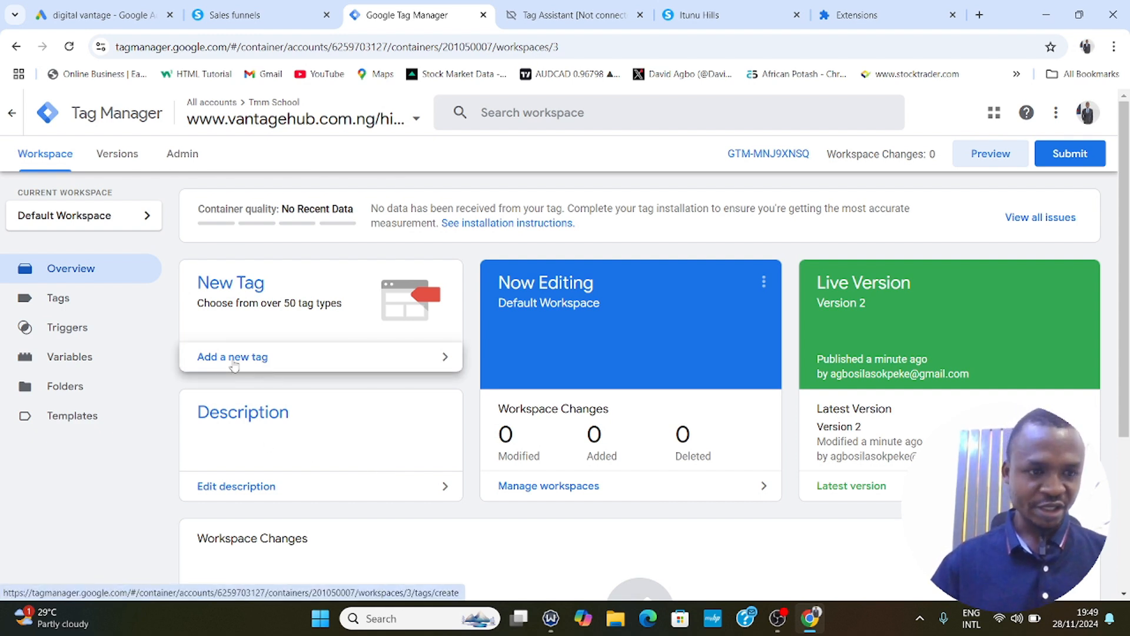
click(84, 300)
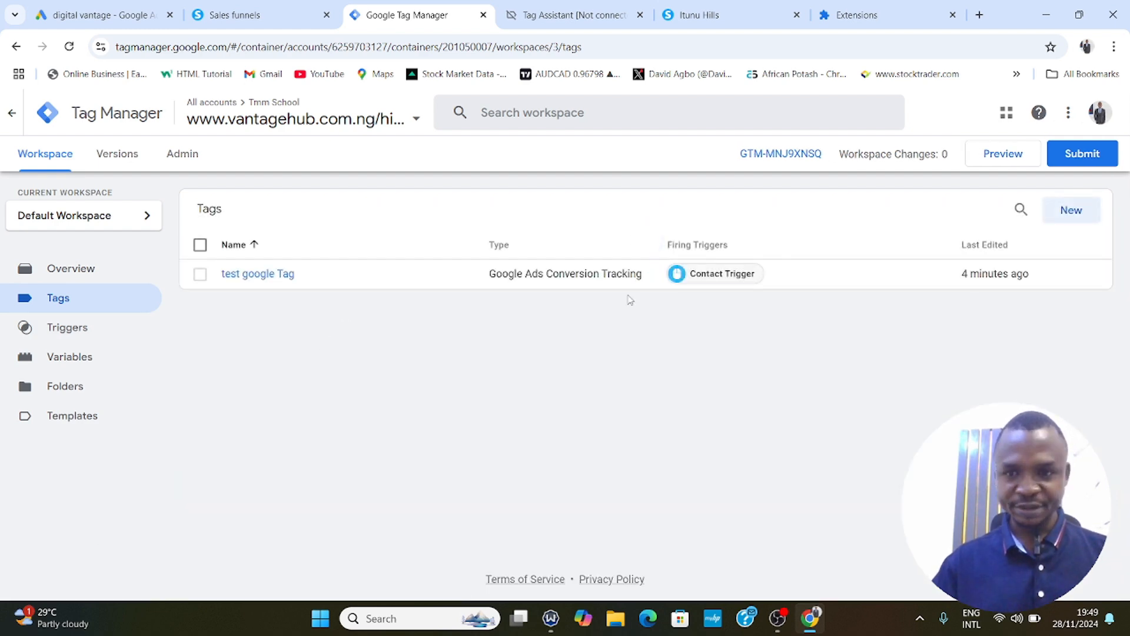
click(1072, 213)
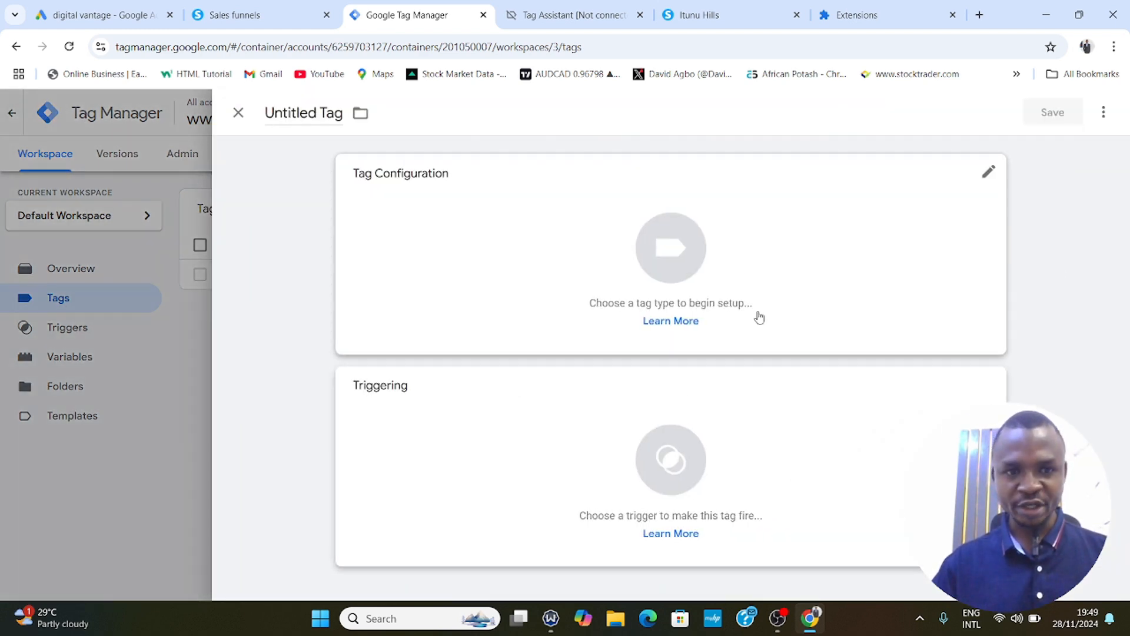
click(686, 260)
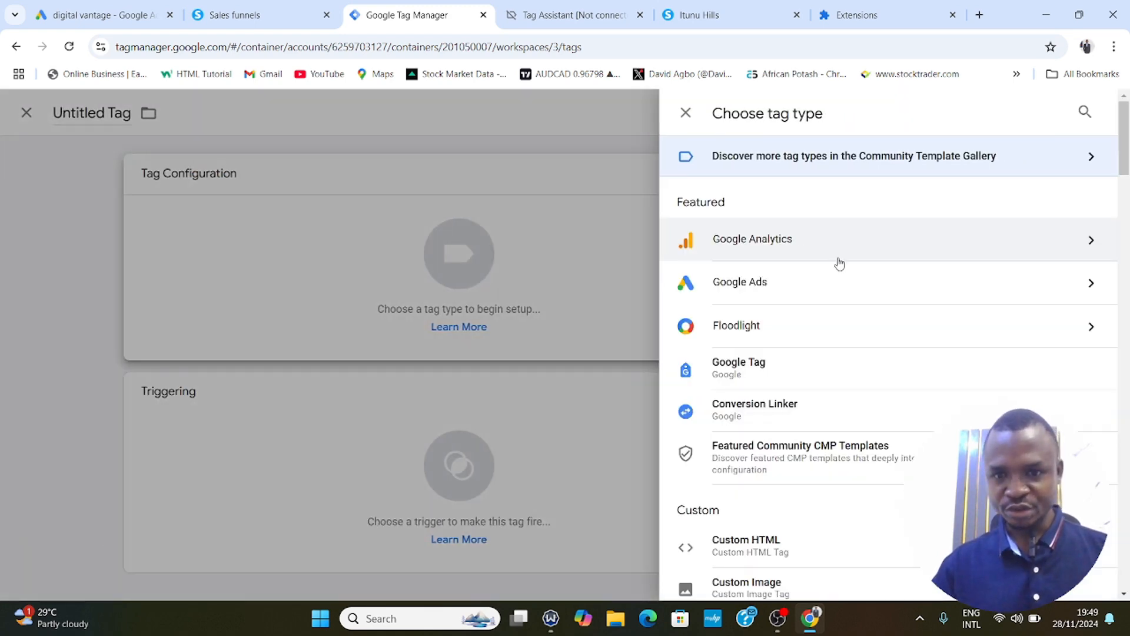
click(790, 289)
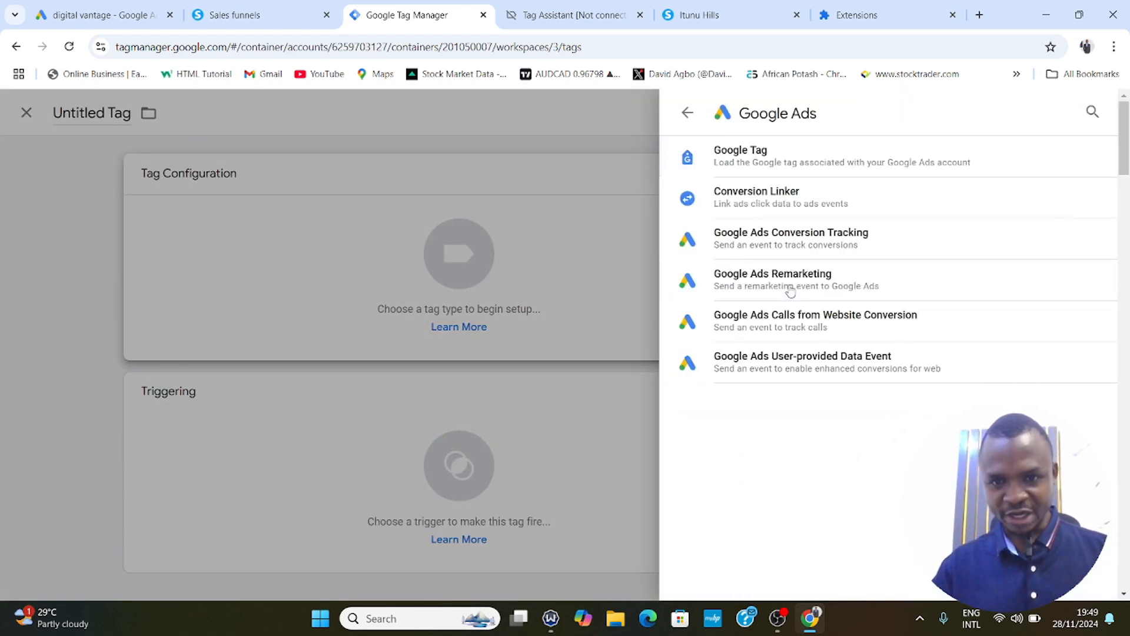
click(794, 206)
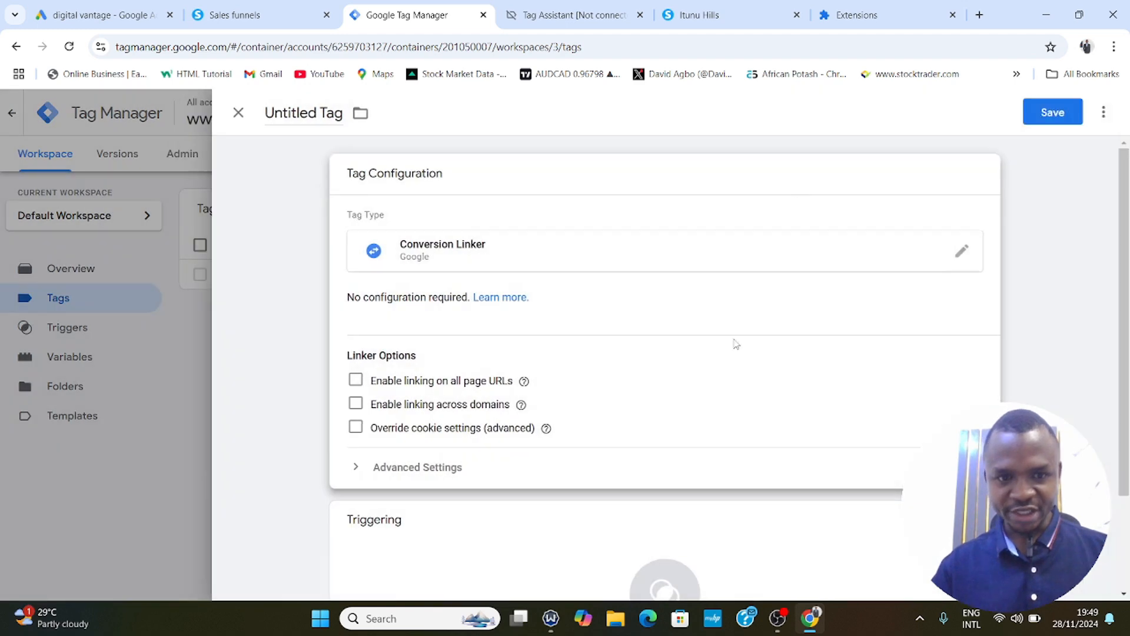
Set the Conversion Linker tag to fire on the All Pages trigger.
scroll(463, 425, down, 2)
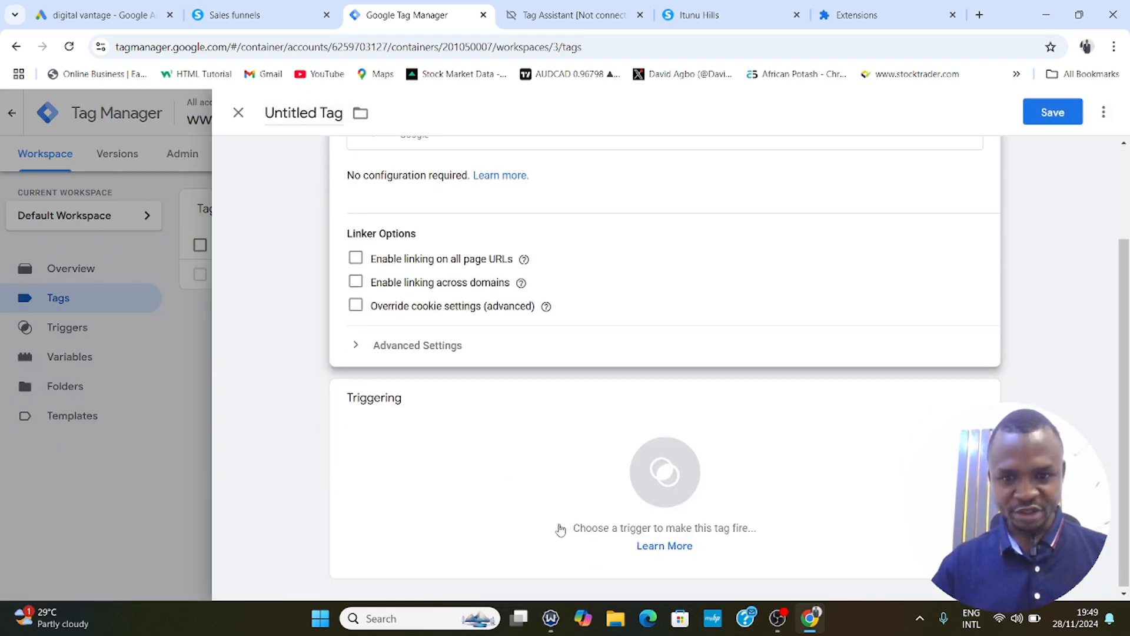
click(664, 474)
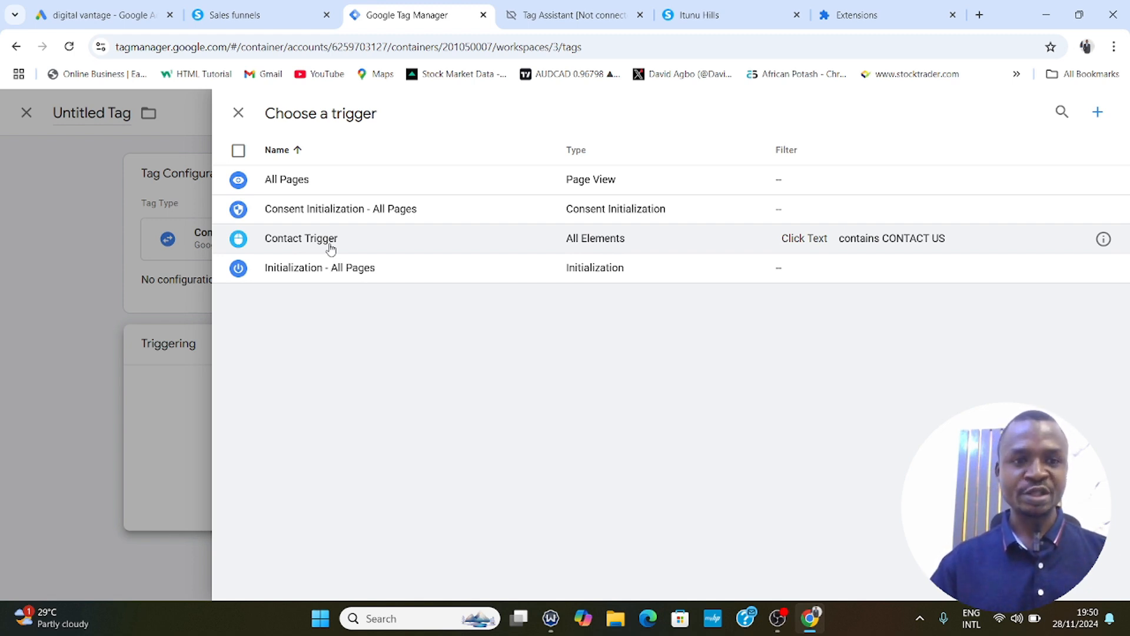
click(323, 185)
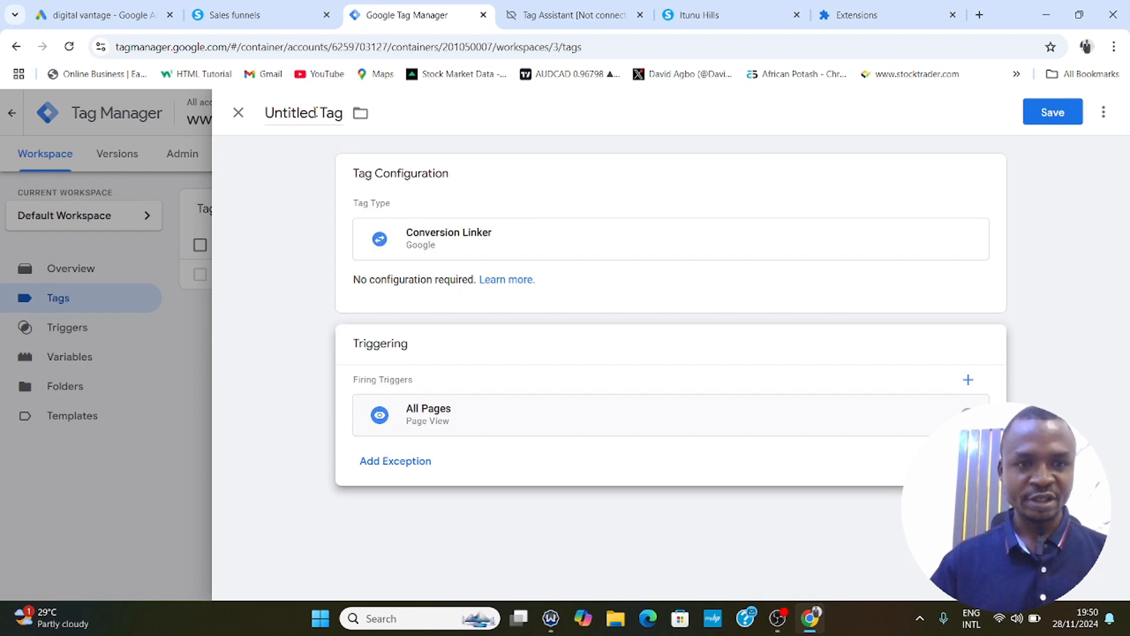
Name the tag "con. linker Tag" and save it.
drag(315, 112, 239, 117)
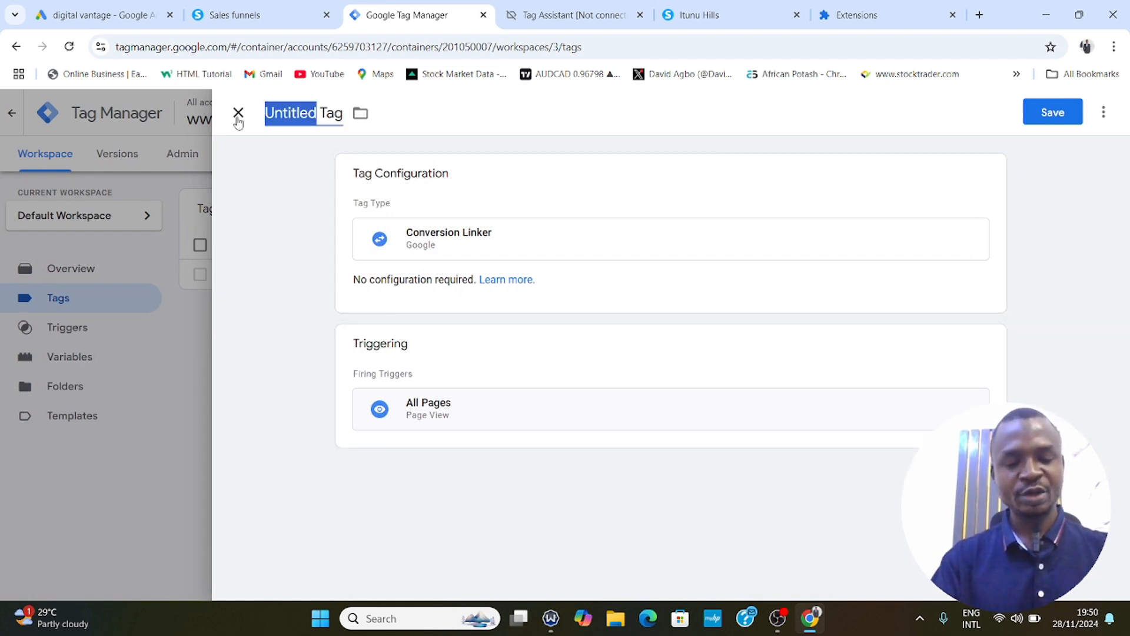
text(con)
text(. linke)
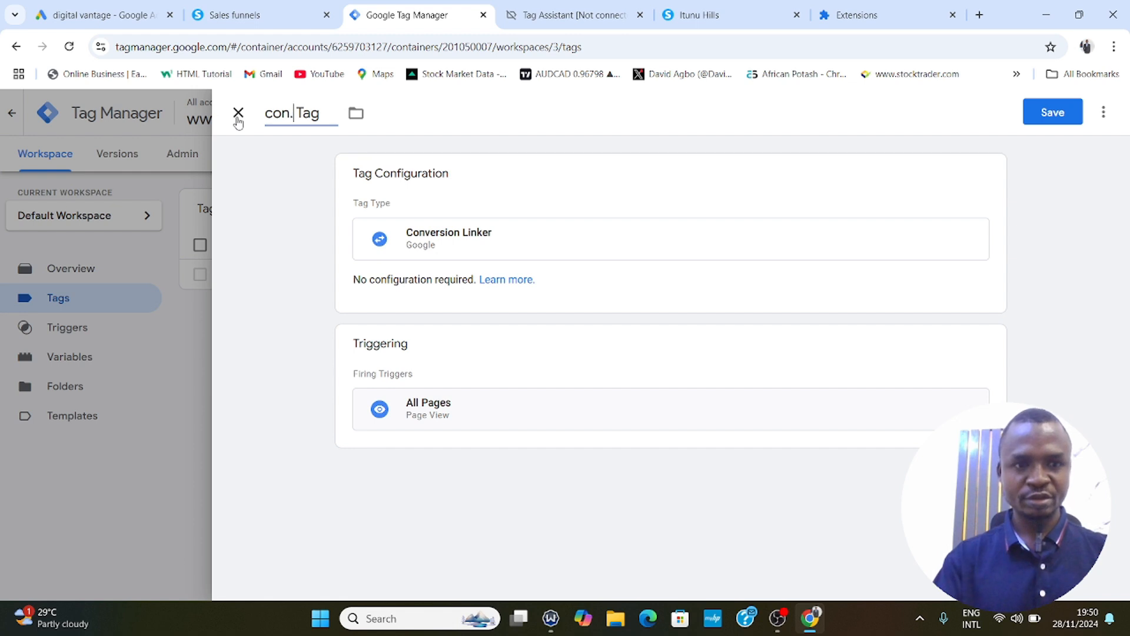
text(r)
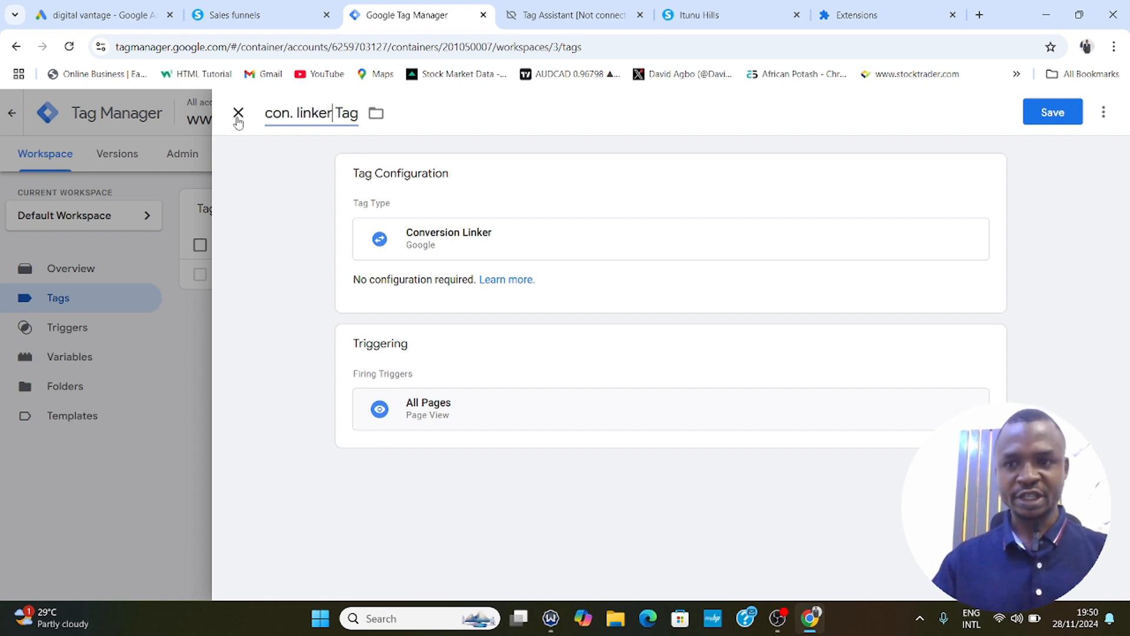
click(1070, 116)
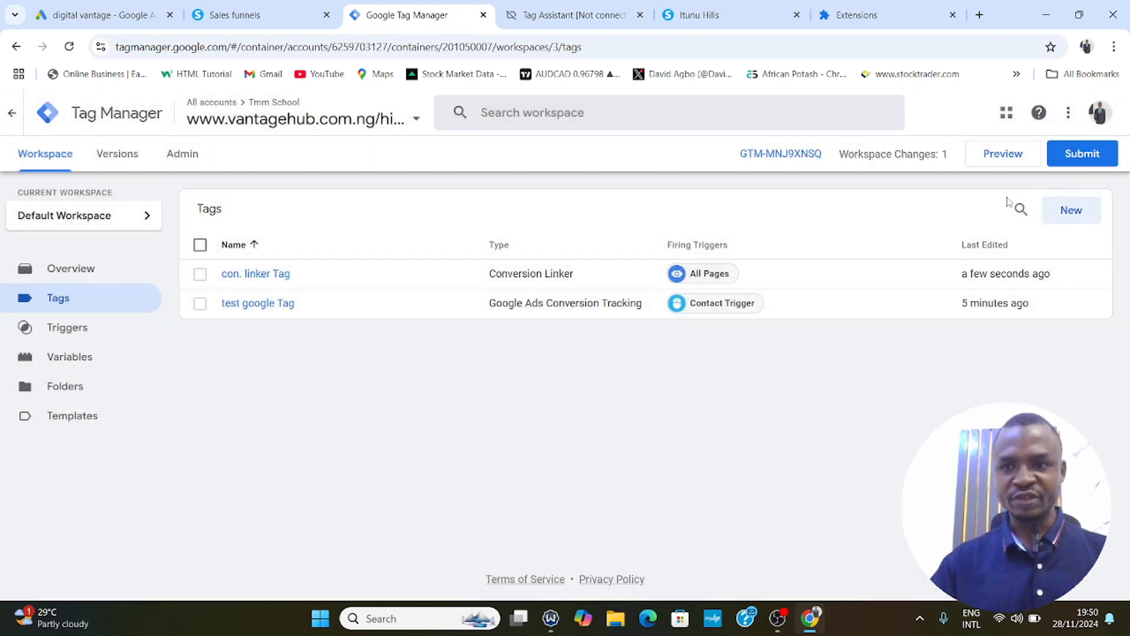
Publish the workspace changes without a version name or description, close the old Tag Assistant session, and return to the workspace overview.
click(1077, 160)
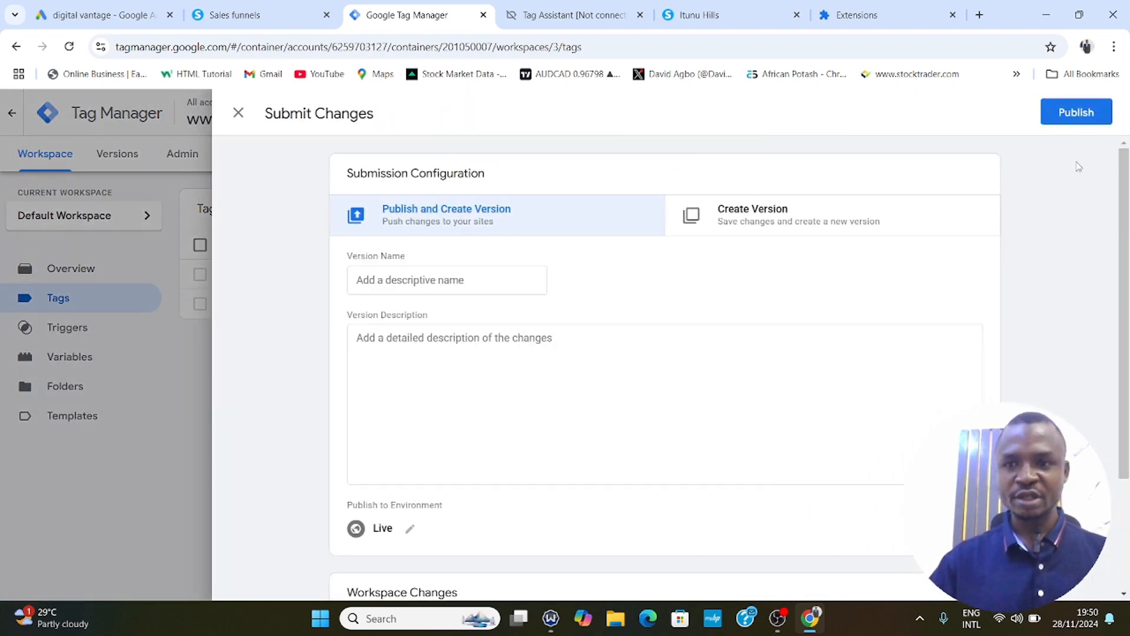
click(1063, 114)
click(741, 540)
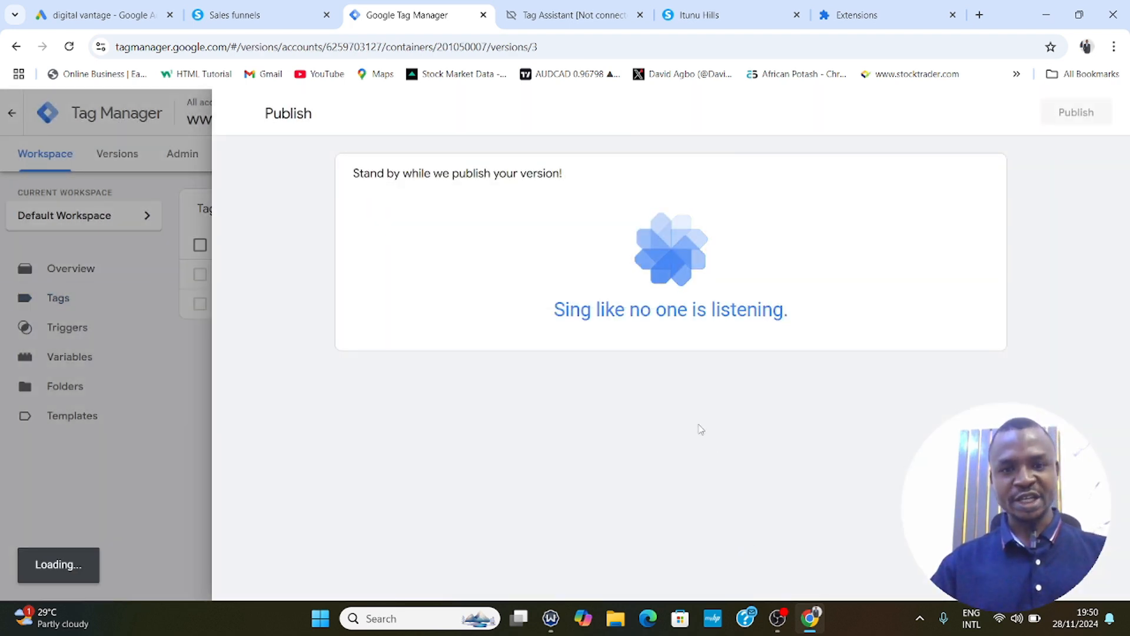
click(640, 15)
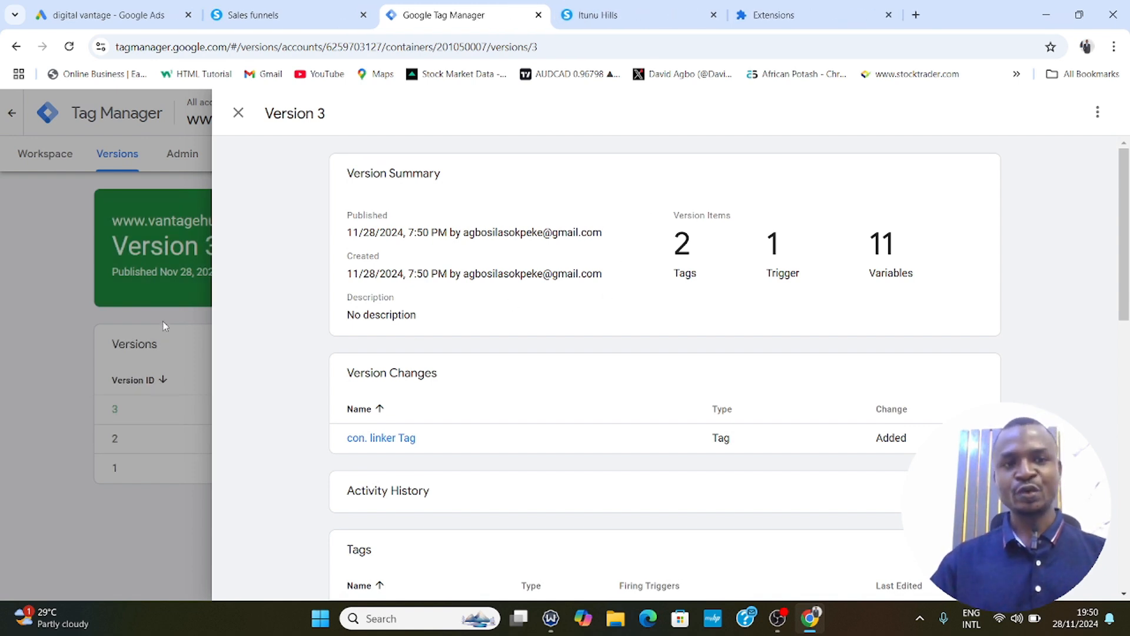
click(238, 112)
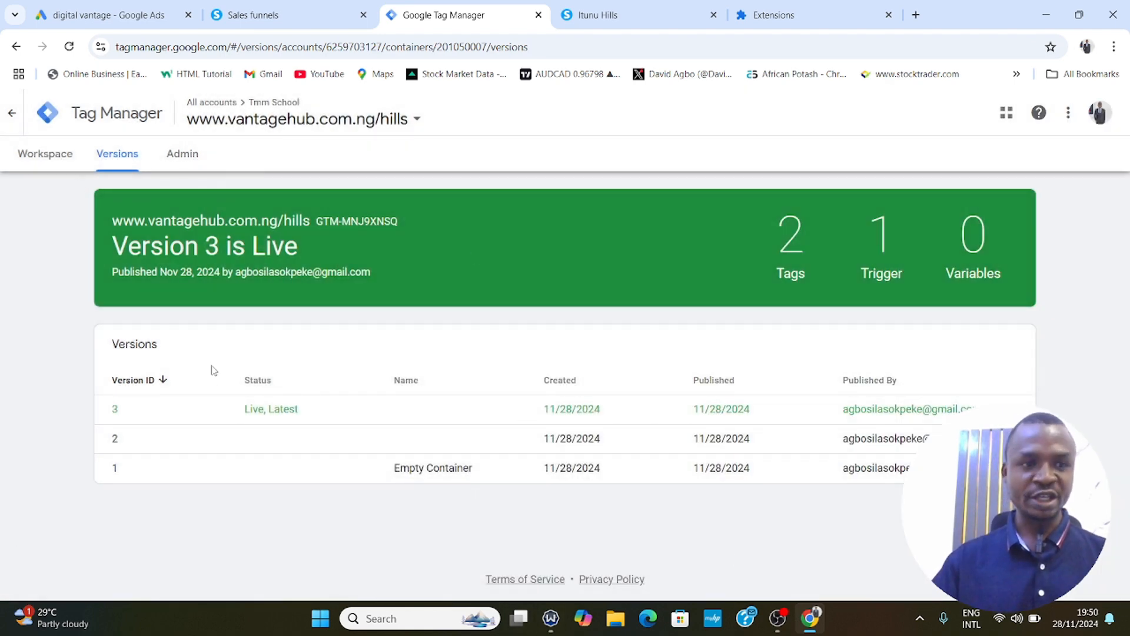
click(44, 153)
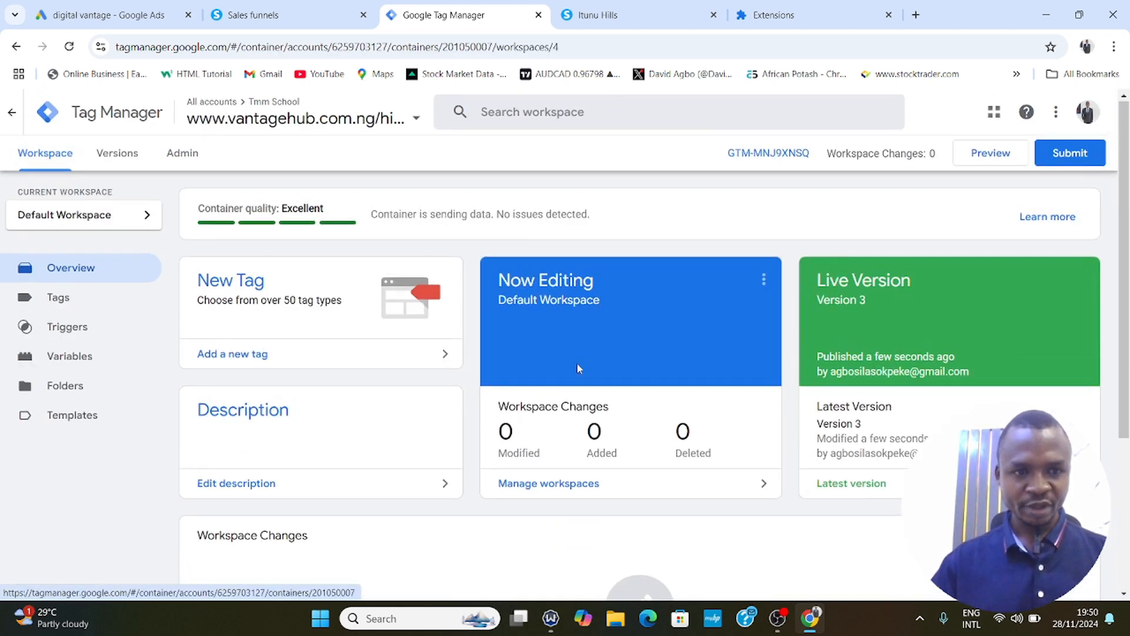
click(990, 154)
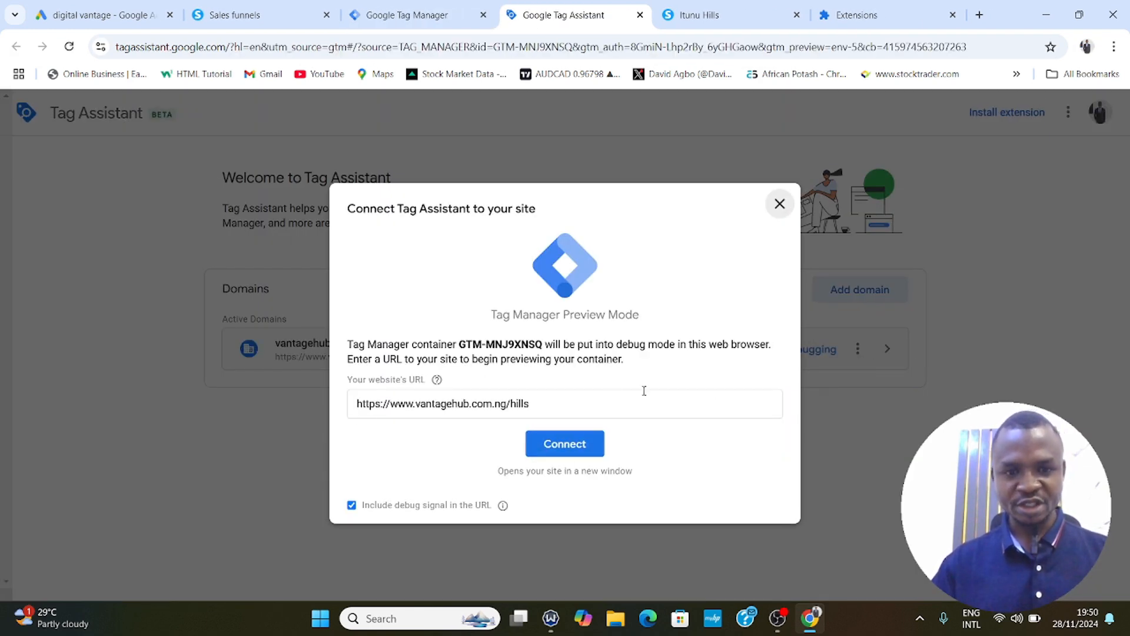
click(580, 443)
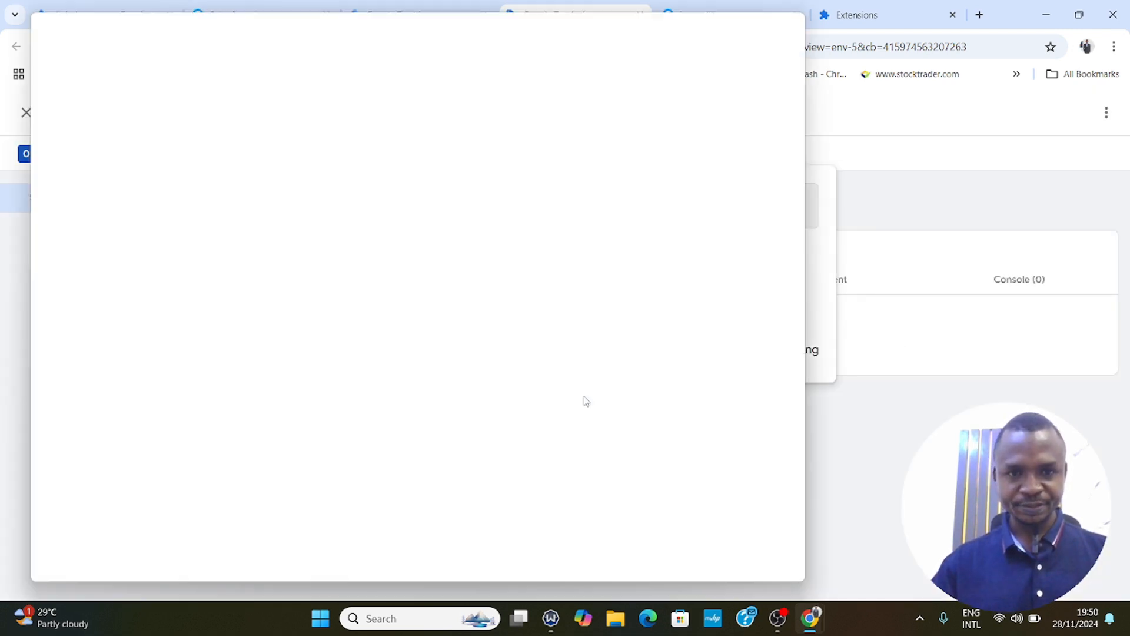
scroll(550, 262, down, 15)
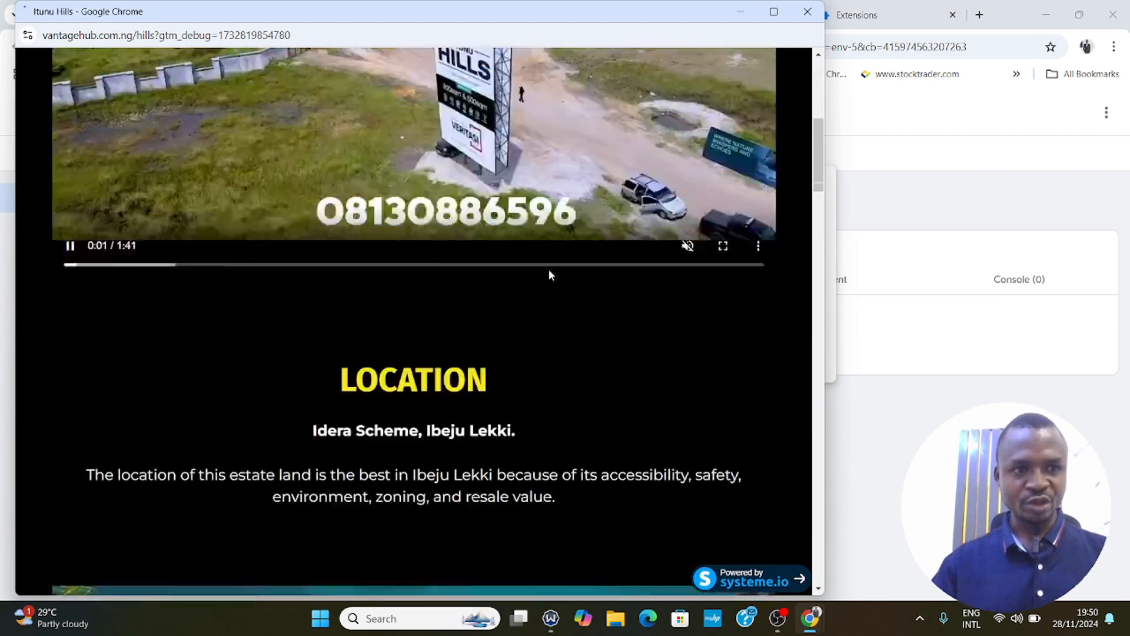
scroll(544, 317, down, 20)
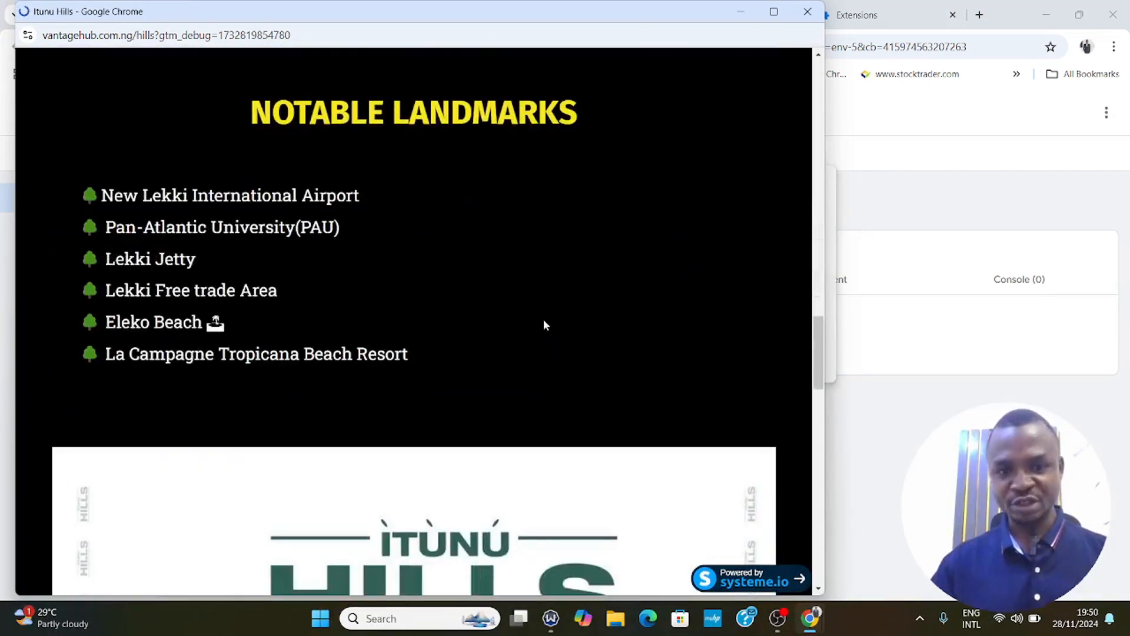
scroll(542, 336, down, 8)
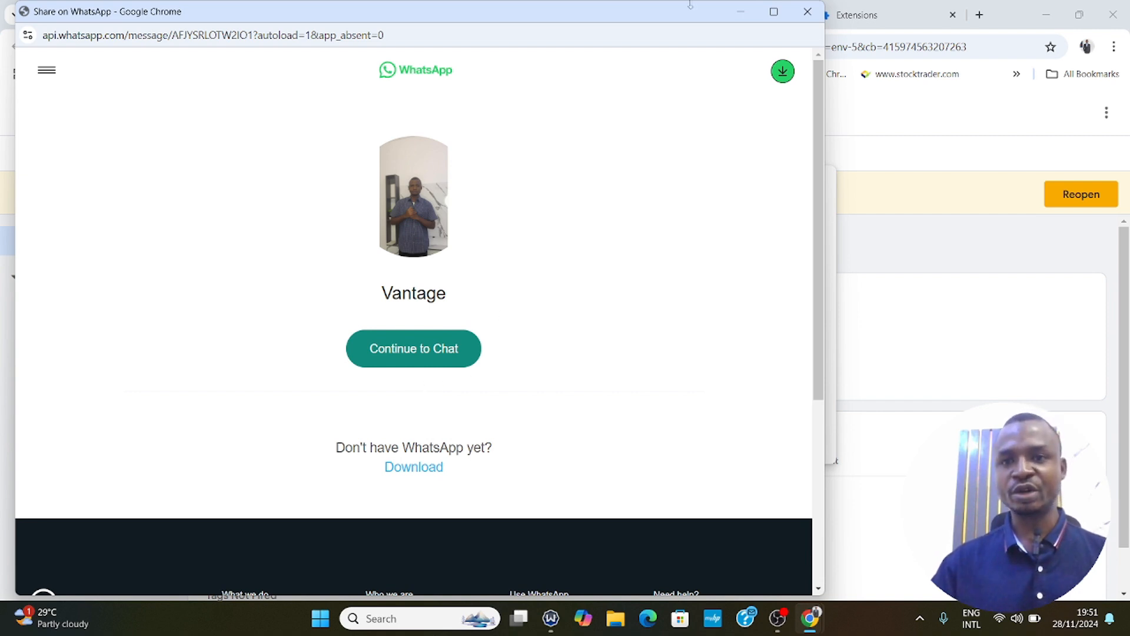
Close the debug window and check in the Tag Assistant summary which tags fired and which did not.
click(807, 12)
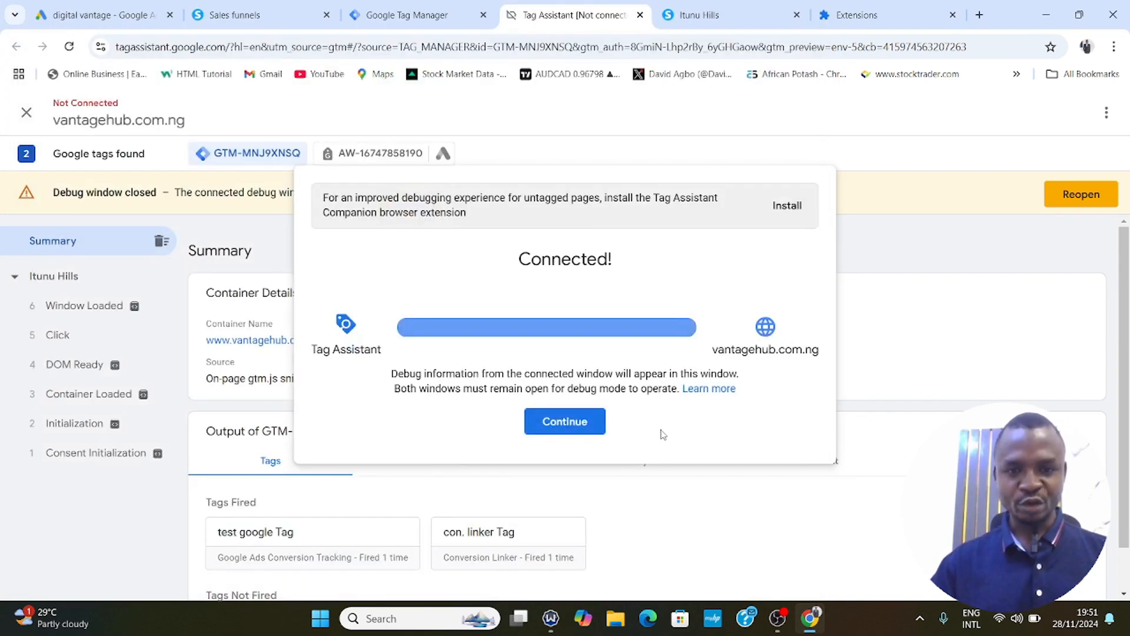
click(564, 421)
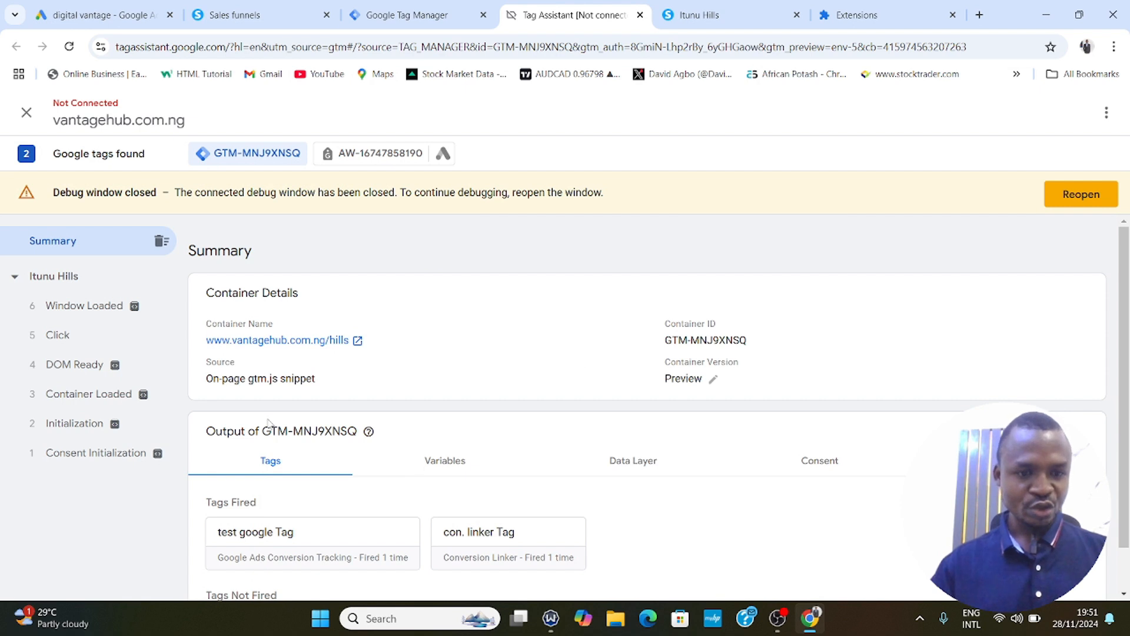
scroll(271, 427, down, 1)
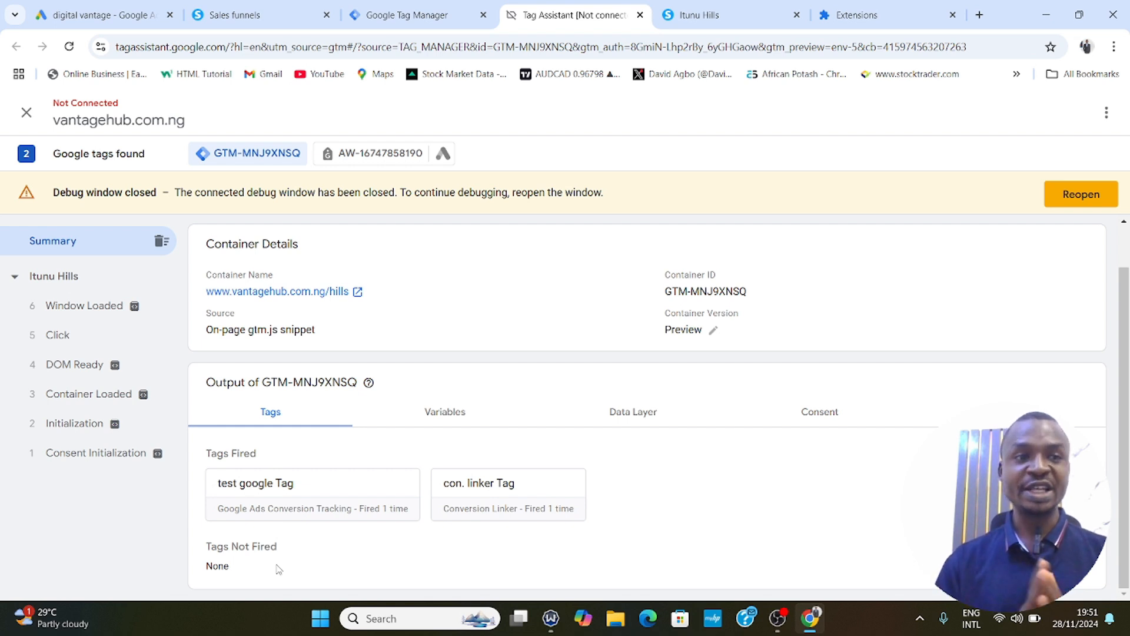
Switch to Google Ads, finish the new conversion action setup, and check the test track status under the Outbound click goal.
click(133, 9)
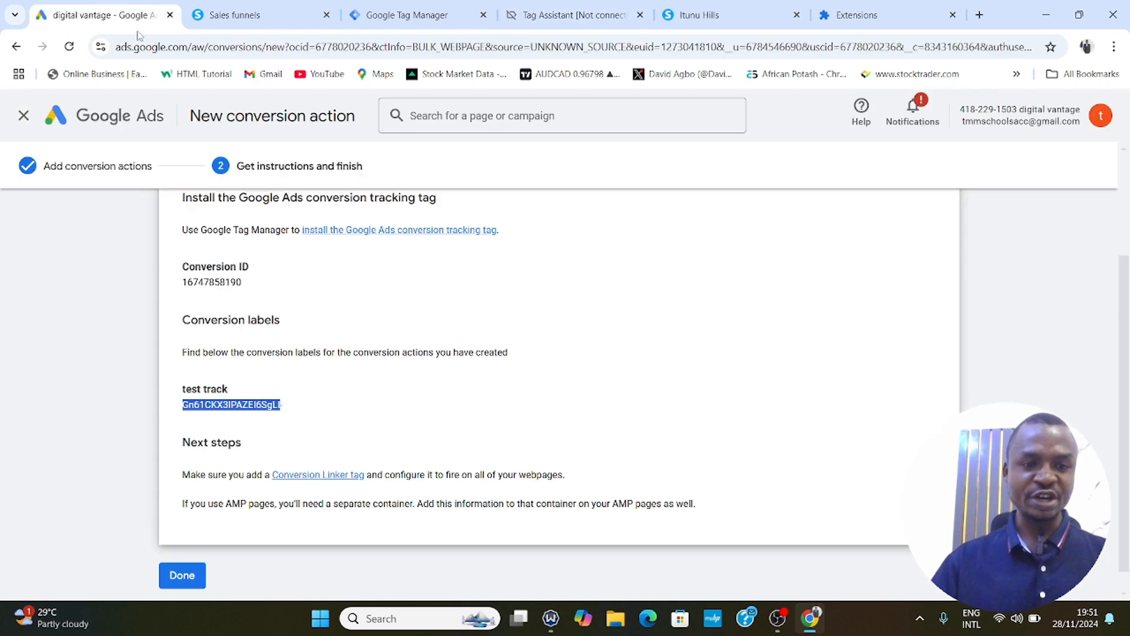
scroll(252, 585, down, 1)
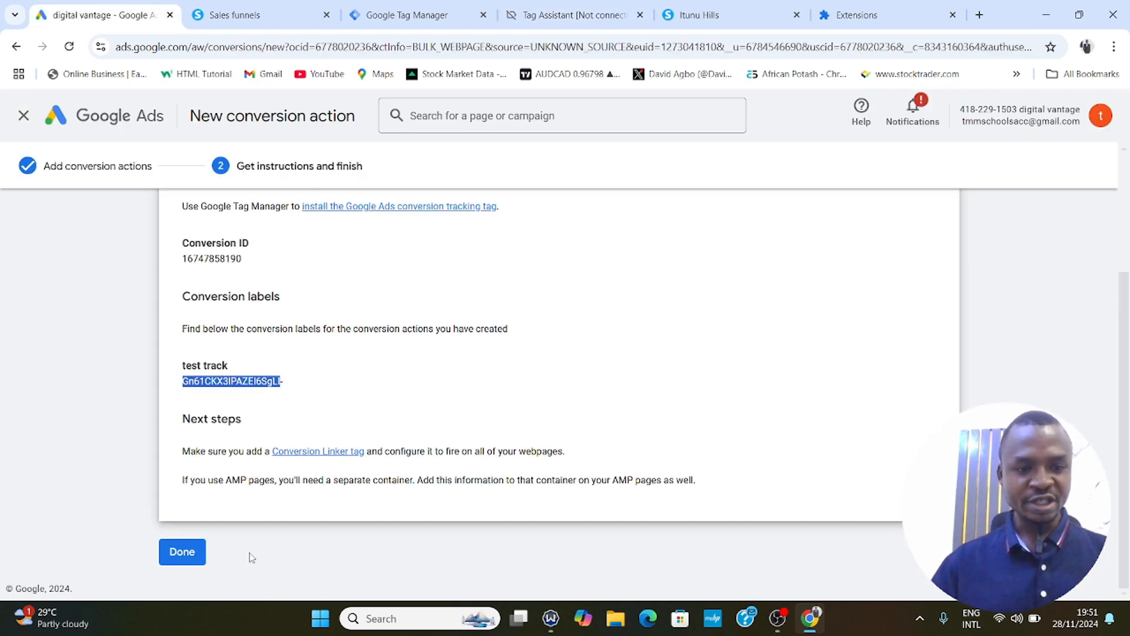
click(188, 554)
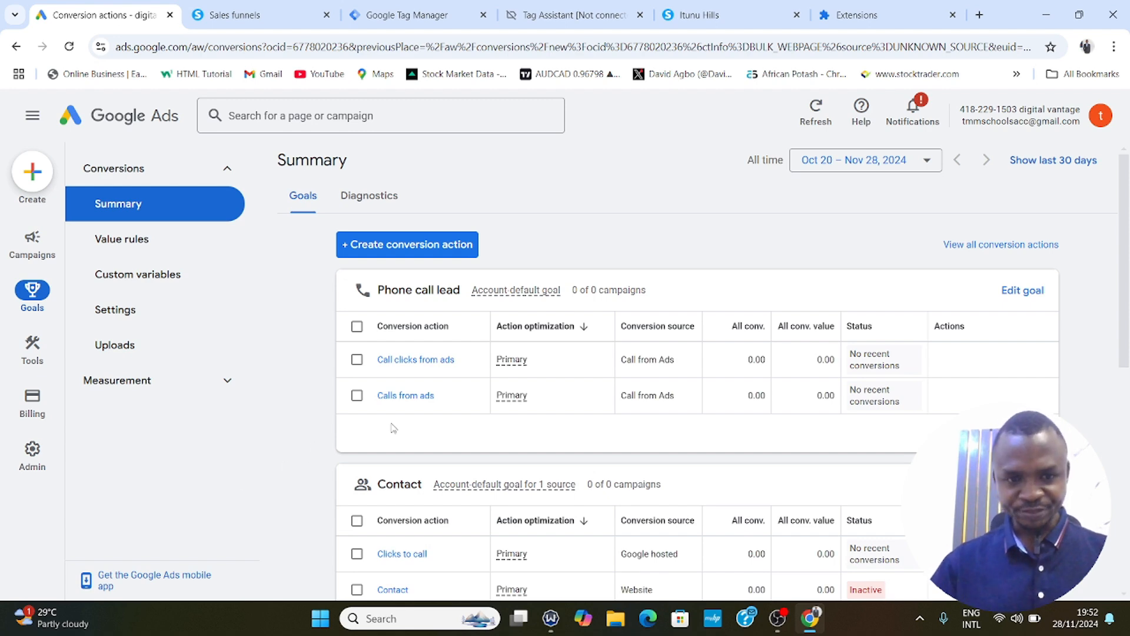
scroll(353, 412, down, 8)
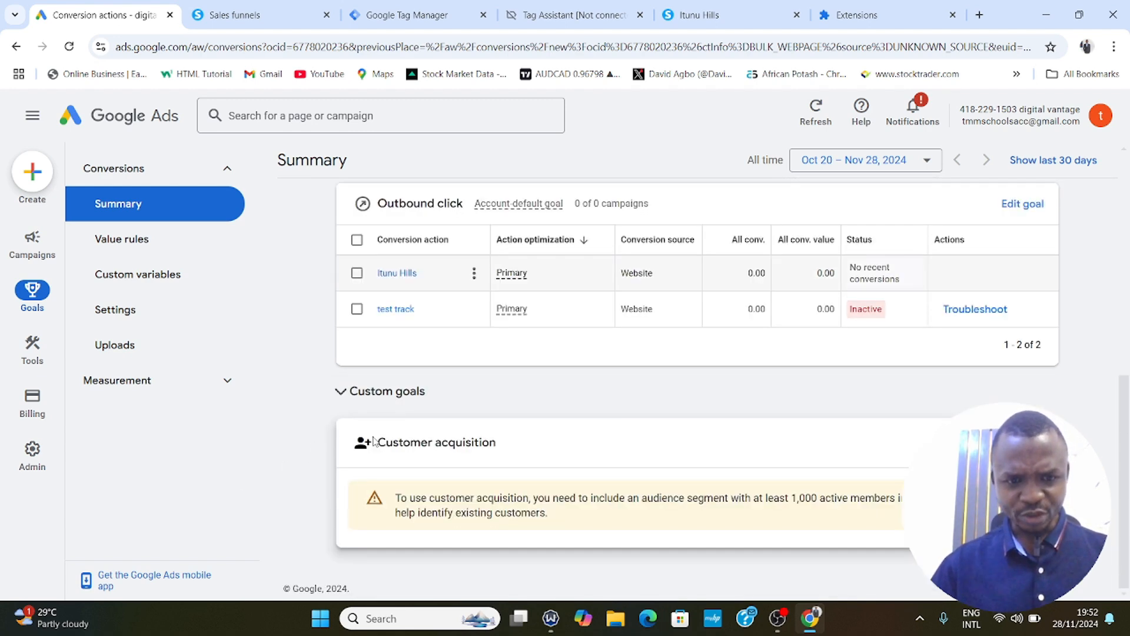